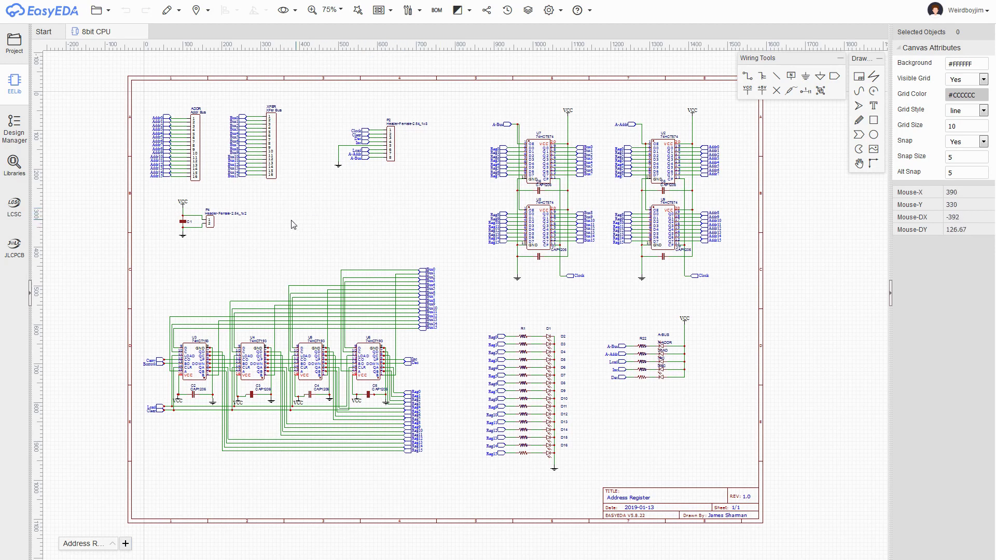
- Examine the Address Register schematic: the bus and control headers, the counter and register chips, and the indicator LED groups
right_click_drag(384, 218, 422, 242)
right_click_drag(438, 182, 402, 196)
scroll(358, 232, "up", 2)
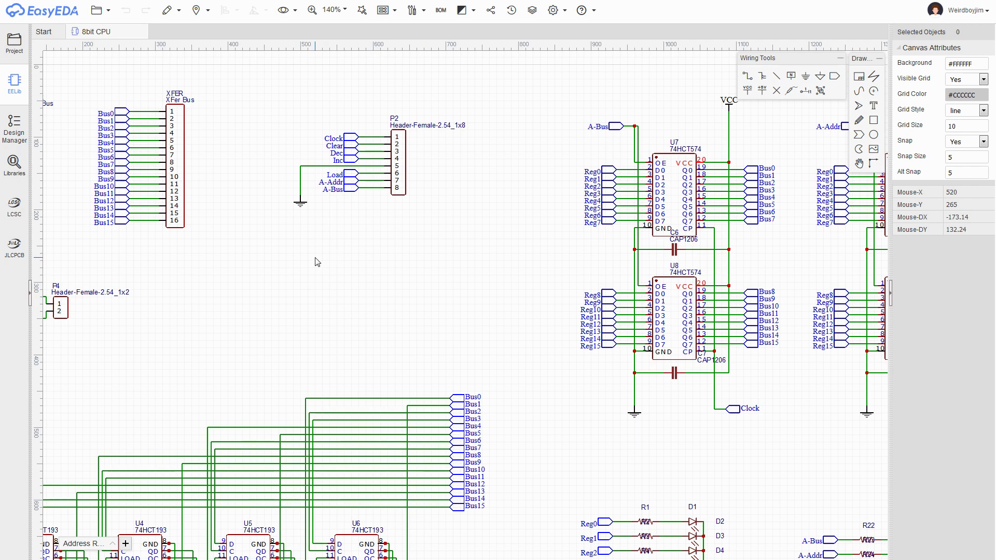
scroll(378, 222, "down", 2)
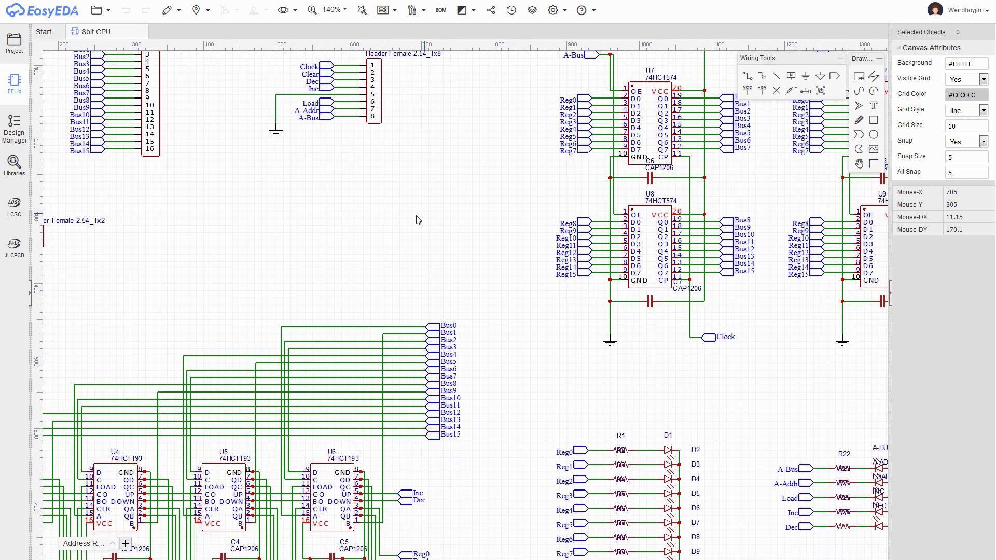
right_click_drag(286, 210, 386, 257)
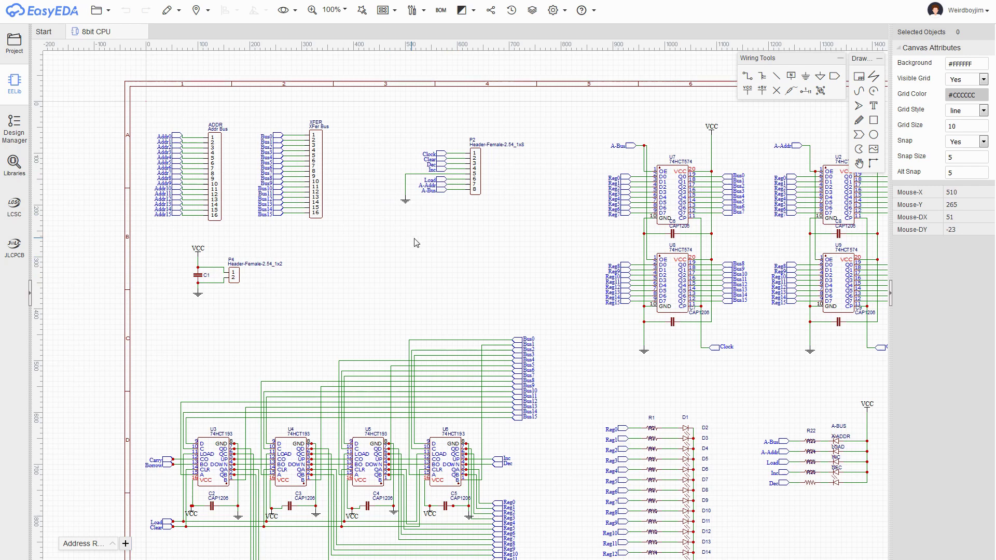
scroll(484, 257, "down", 3)
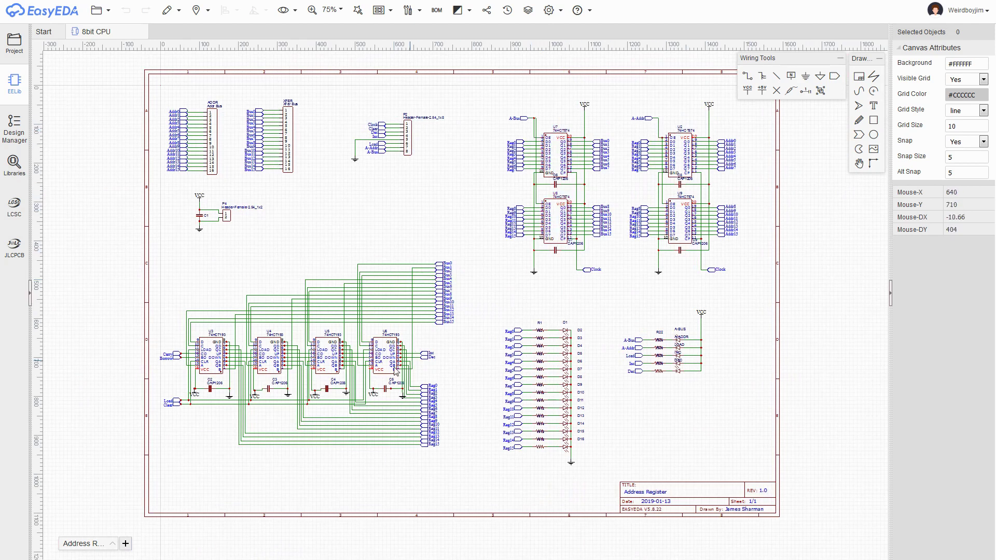
right_click_drag(734, 336, 543, 331)
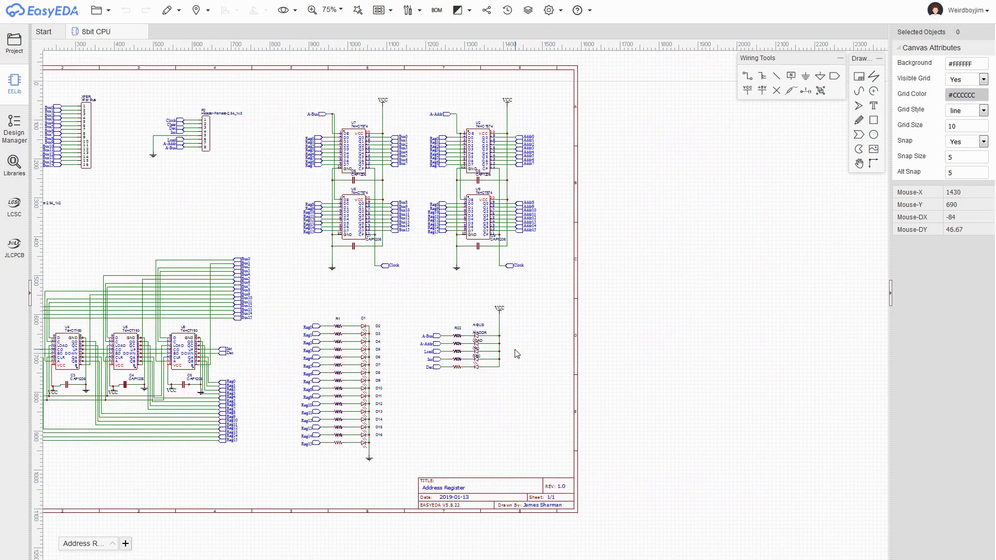
scroll(516, 348, "up", 3)
right_click_drag(389, 257, 558, 305)
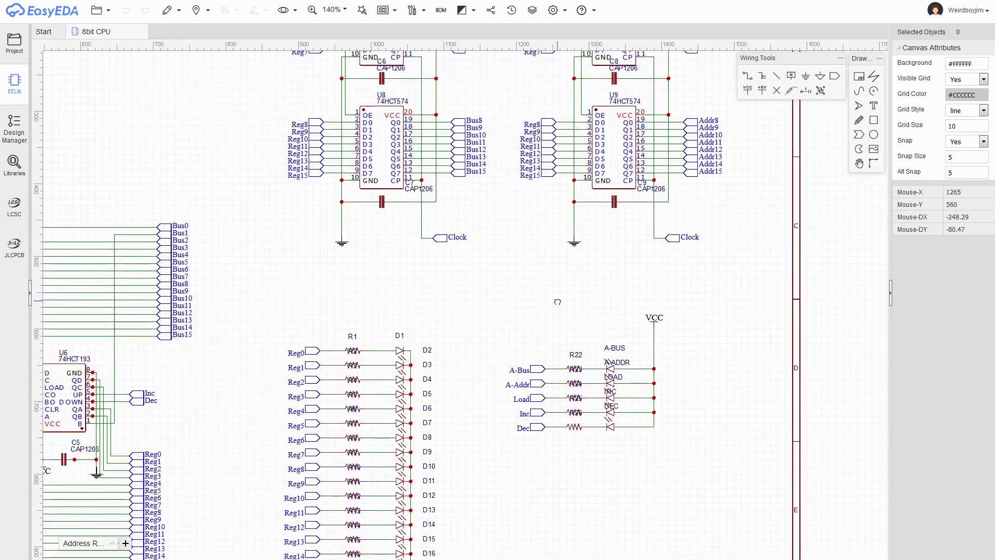
right_click_drag(269, 265, 432, 387)
right_click_drag(267, 230, 300, 301)
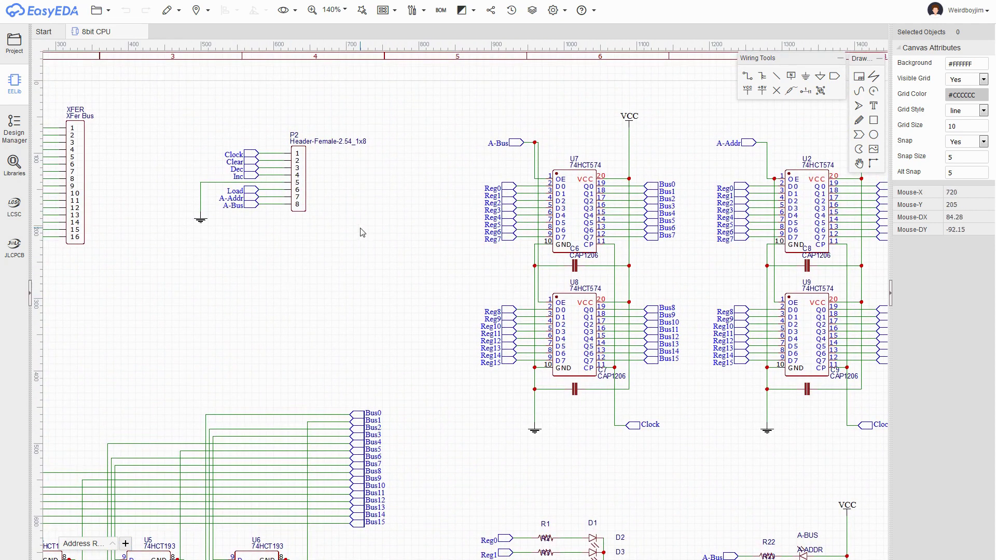
- Convert the Address Register schematic to a new PCB layout
scroll(363, 226, "down", 2)
left_click(424, 11)
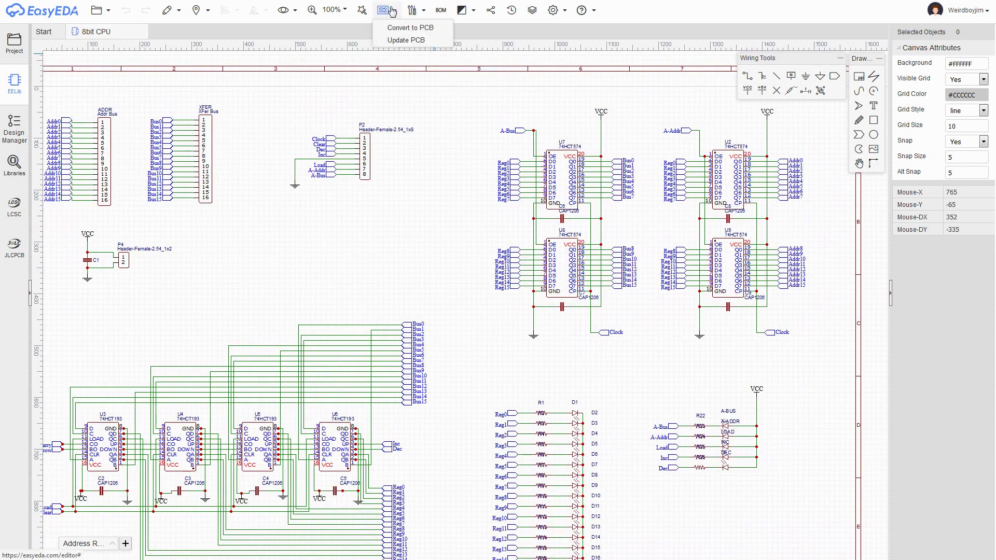
left_click(426, 27)
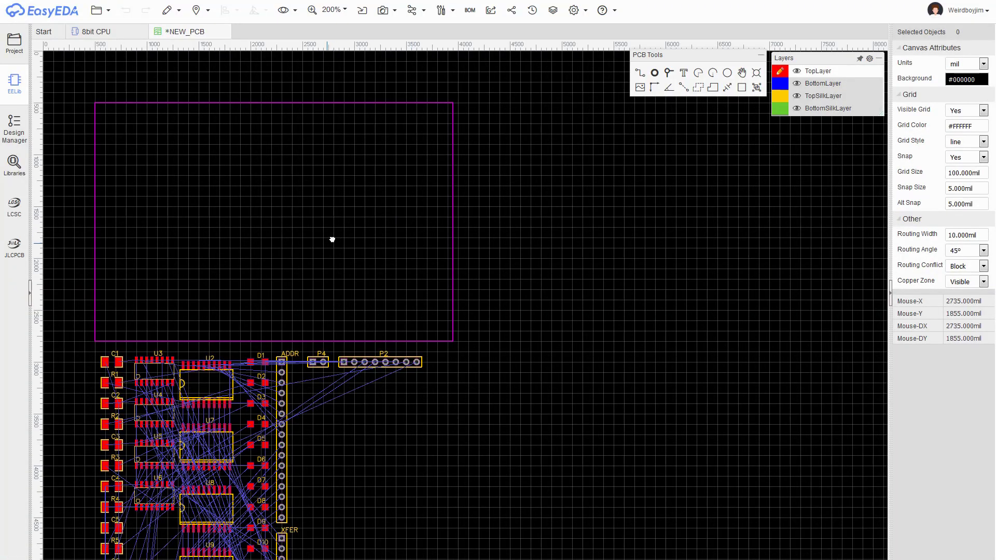
- Move the 16-pin ADDR and XFER headers out of the imported parts into a clear area on their right
scroll(462, 253, "down", 2)
right_click_drag(438, 326, 442, 276)
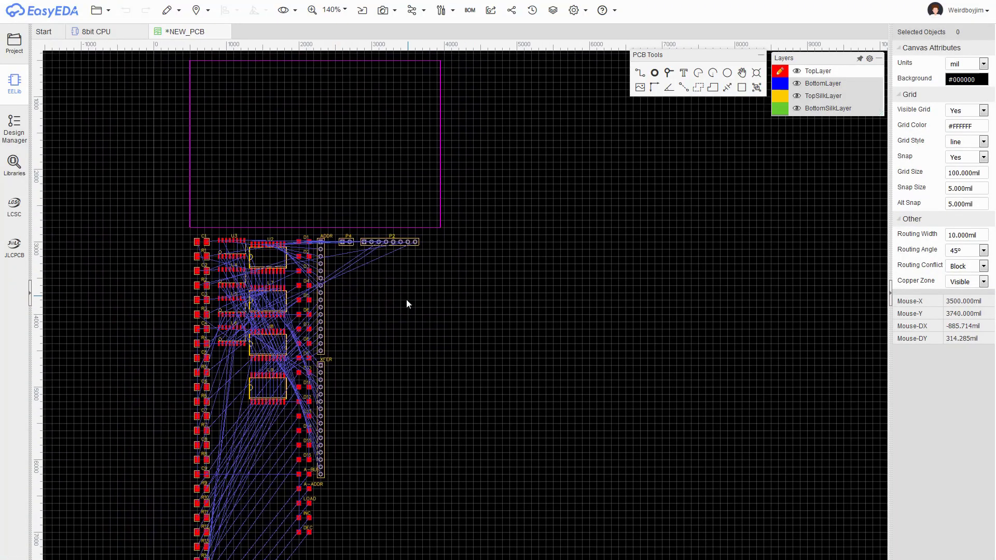
left_click_drag(322, 294, 438, 308)
left_click_drag(322, 401, 437, 420)
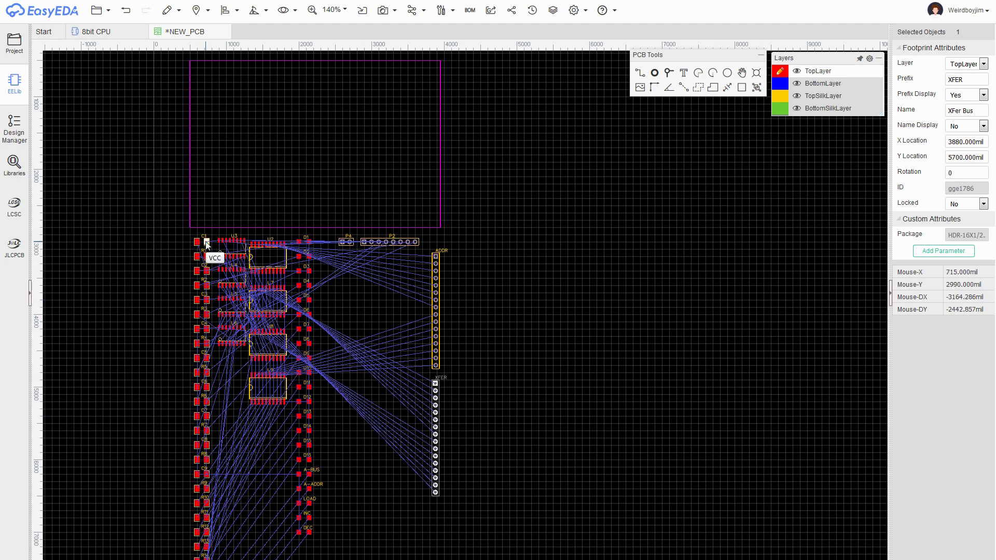
- Pull capacitors C1 to C9 out of the resistor column and gather them in their own column right of the headers
left_click_drag(206, 245, 566, 253)
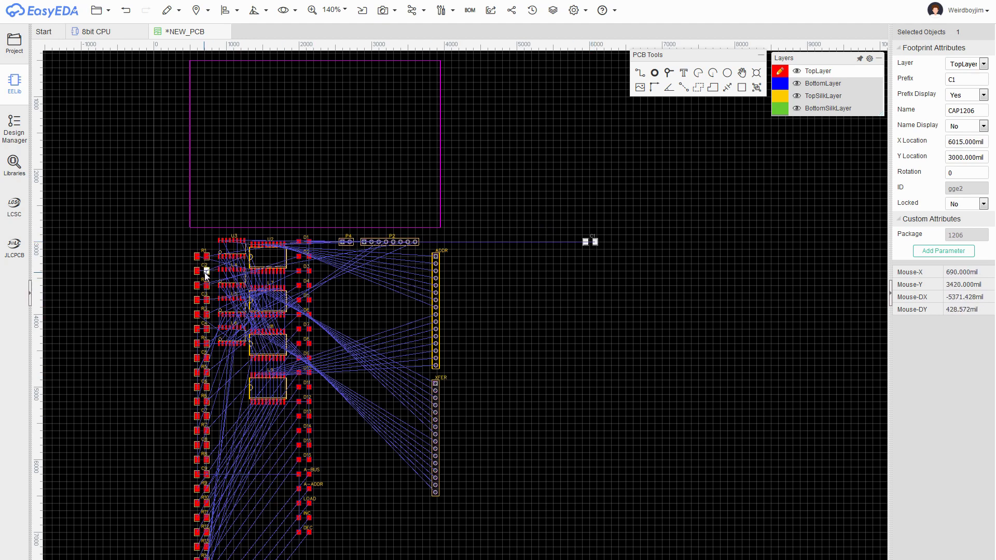
left_click_drag(206, 272, 595, 259)
left_click_drag(206, 300, 593, 275)
left_click_drag(206, 329, 597, 293)
left_click_drag(206, 358, 596, 305)
left_click_drag(206, 387, 594, 321)
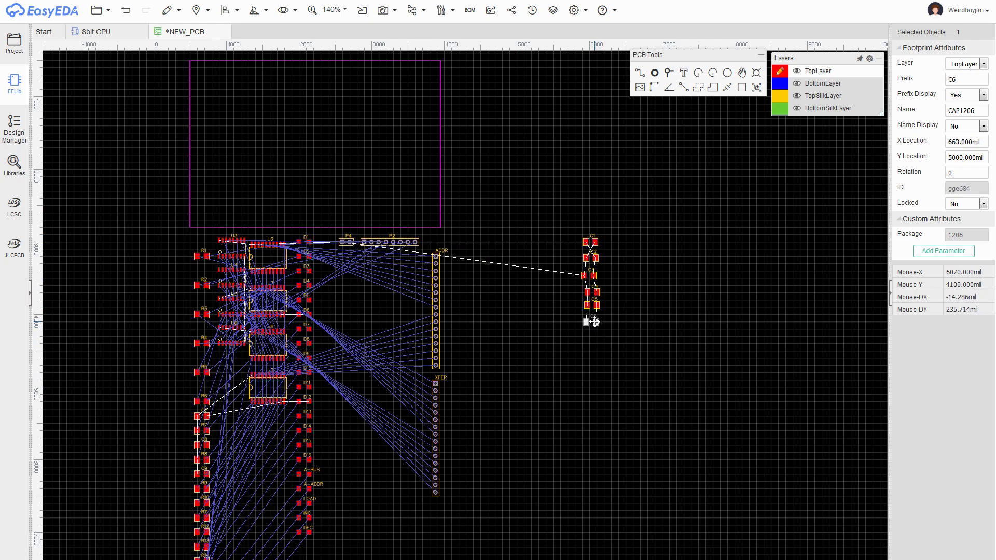
left_click(205, 416)
left_click_drag(206, 417, 593, 338)
scroll(267, 428, "down", 5)
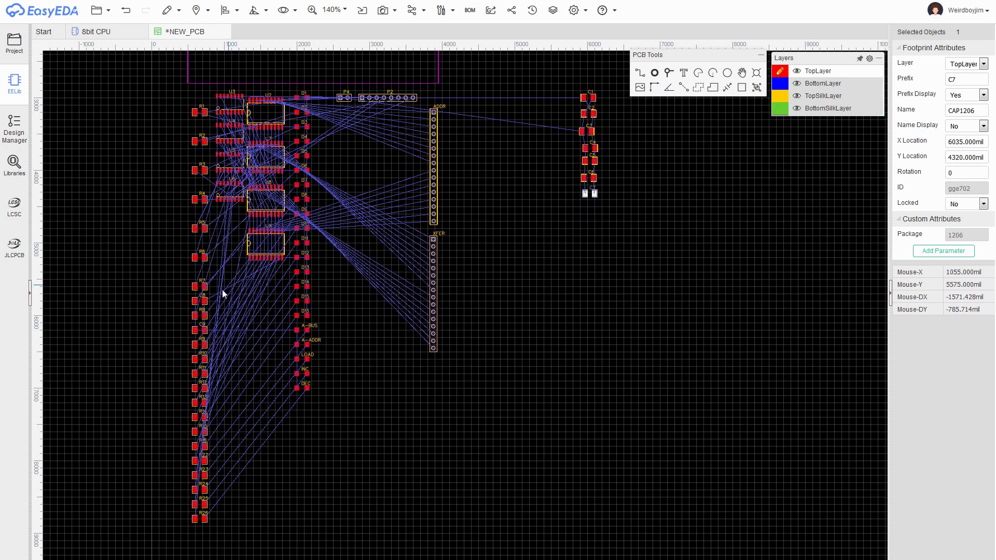
left_click_drag(204, 303, 594, 212)
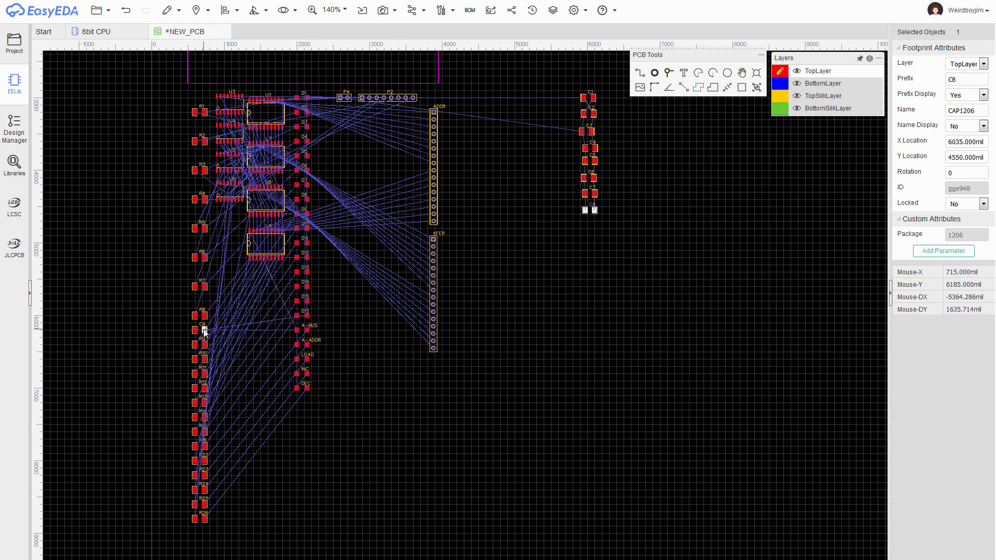
left_click_drag(205, 332, 592, 228)
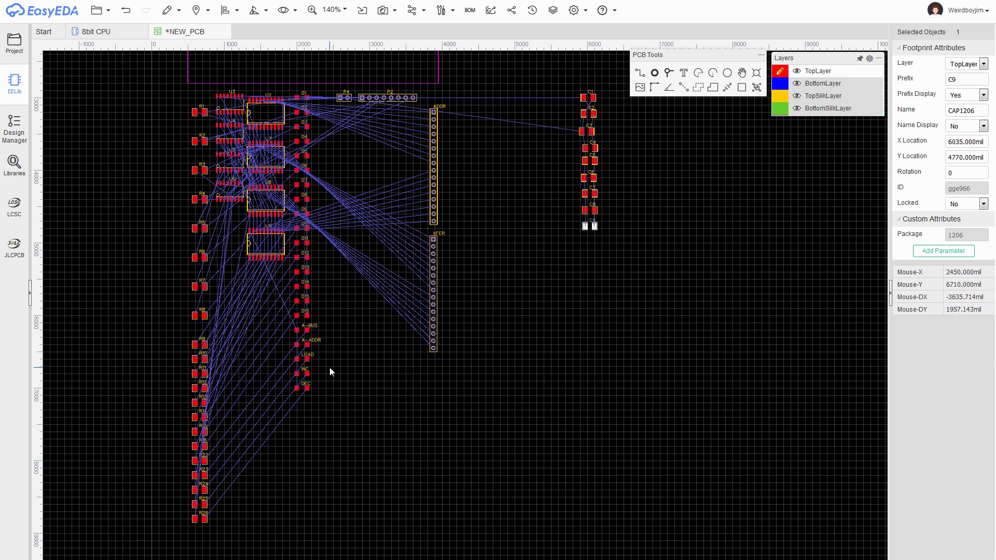
- Move the A-BUS, A-ADDR, LOAD, INC and DEC LEDs below the capacitors, and LEDs D1 to D16 to their right
left_click_drag(336, 419, 285, 320)
left_click_drag(307, 330, 618, 381)
right_click_drag(542, 283, 473, 323)
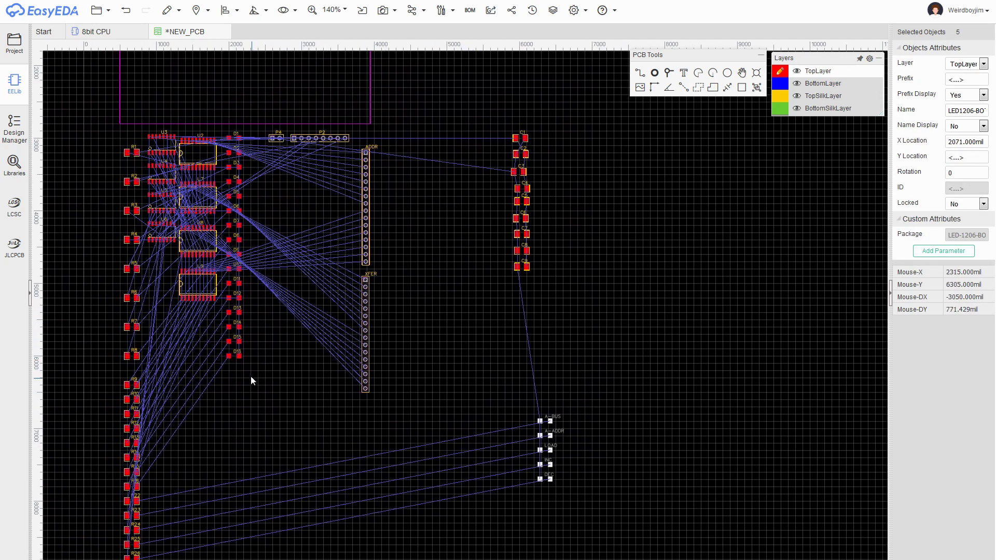
left_click_drag(258, 385, 628, 173)
scroll(314, 363, "down", 2)
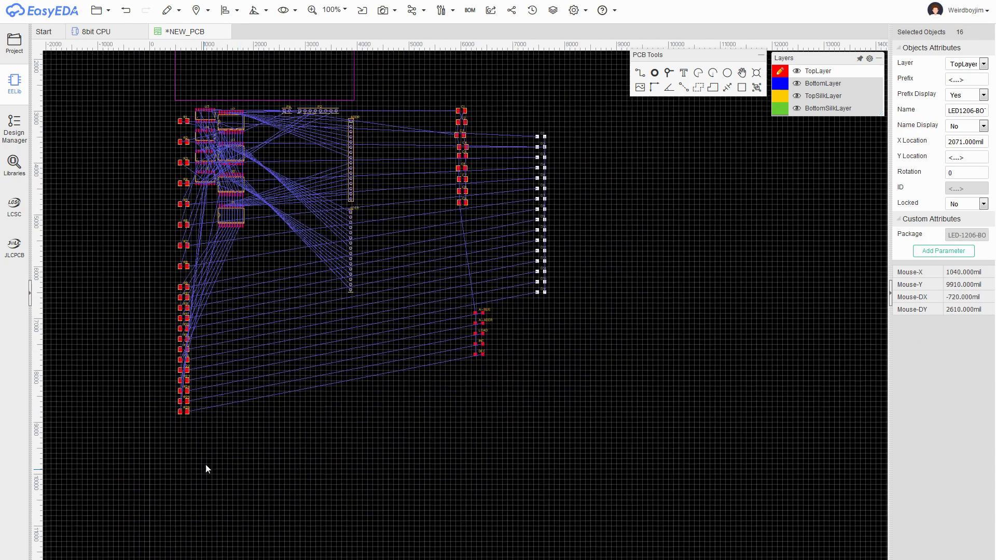
- Move resistors R22 to R26 beside the five status LEDs, and R1 to R16 beside LEDs D1 to D16
left_click_drag(206, 454, 462, 319)
right_click_drag(258, 322, 278, 400)
left_click_drag(220, 465, 171, 178)
left_click_drag(172, 178, 212, 468)
left_click_drag(208, 306, 539, 289)
right_click_drag(534, 204, 376, 205)
- Set the snap size to 50 mil and close up resistors R1 to R16 into a compact, evenly spaced column
right_click(490, 169)
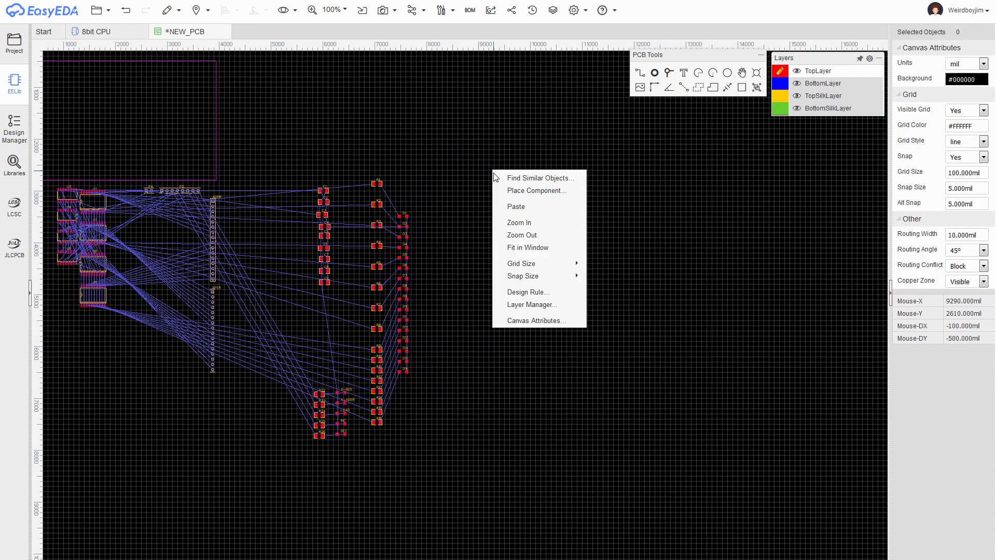
scroll(456, 220, "up", 2)
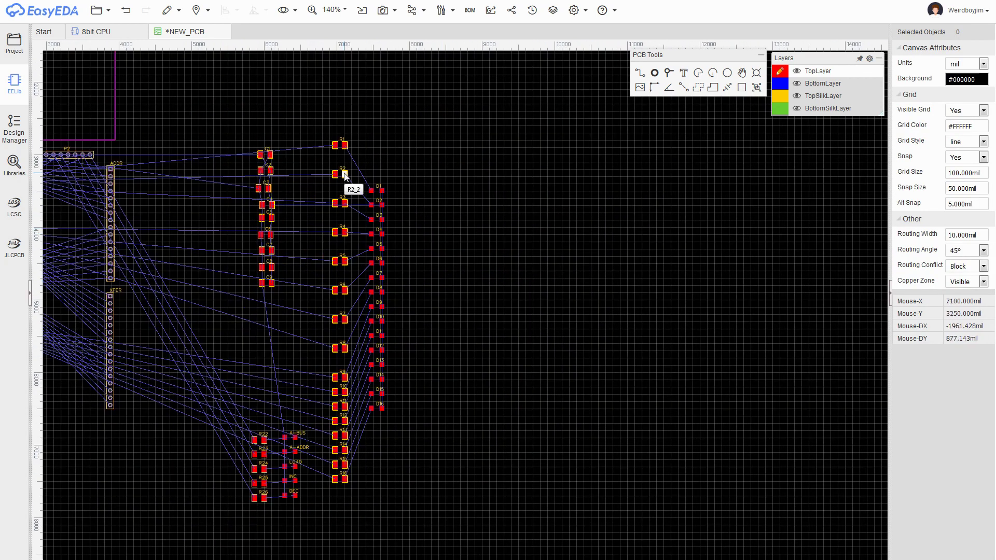
left_click(347, 147)
left_click_drag(344, 165, 343, 155)
left_click_drag(345, 205, 342, 170)
left_click_drag(344, 232, 344, 179)
left_click_drag(345, 258, 343, 186)
left_click_drag(345, 290, 344, 201)
left_click_drag(345, 319, 345, 212)
left_click_drag(345, 349, 345, 224)
left_click_drag(343, 377, 344, 245)
left_click_drag(343, 407, 343, 257)
left_click_drag(345, 421, 344, 266)
left_click_drag(343, 436, 343, 279)
left_click_drag(344, 451, 344, 300)
left_click_drag(345, 480, 343, 312)
- Close up LEDs D1 to D16 into a compact, evenly spaced column beside resistors R1 to R16
left_click_drag(362, 420, 375, 161)
left_click(381, 162)
left_click_drag(375, 191, 374, 176)
left_click_drag(374, 220, 373, 191)
left_click_drag(374, 249, 374, 205)
left_click_drag(374, 277, 373, 212)
left_click_drag(373, 293, 374, 220)
left_click_drag(373, 307, 373, 234)
left_click_drag(374, 336, 374, 249)
left_click_drag(375, 365, 375, 257)
left_click(407, 316)
- Tighten the vertical spacing of resistors R22 to R26 and their five status LEDs into compact matching columns
left_click_drag(227, 393, 337, 543)
left_click(403, 370)
left_click_drag(295, 466, 283, 369)
mouse_move(282, 401)
left_mouse_down()
mouse_move(283, 380)
mouse_move(284, 391)
left_mouse_up()
left_click_drag(314, 355, 313, 347)
mouse_move(314, 369)
left_mouse_down()
mouse_move(313, 358)
mouse_move(313, 379)
left_mouse_up()
left_click_drag(314, 413, 313, 391)
left_click(376, 348)
- Rotate the ADDR and XFER headers to horizontal and place them end to end inside the board outline, XFER on the left
right_click_drag(167, 211, 410, 339)
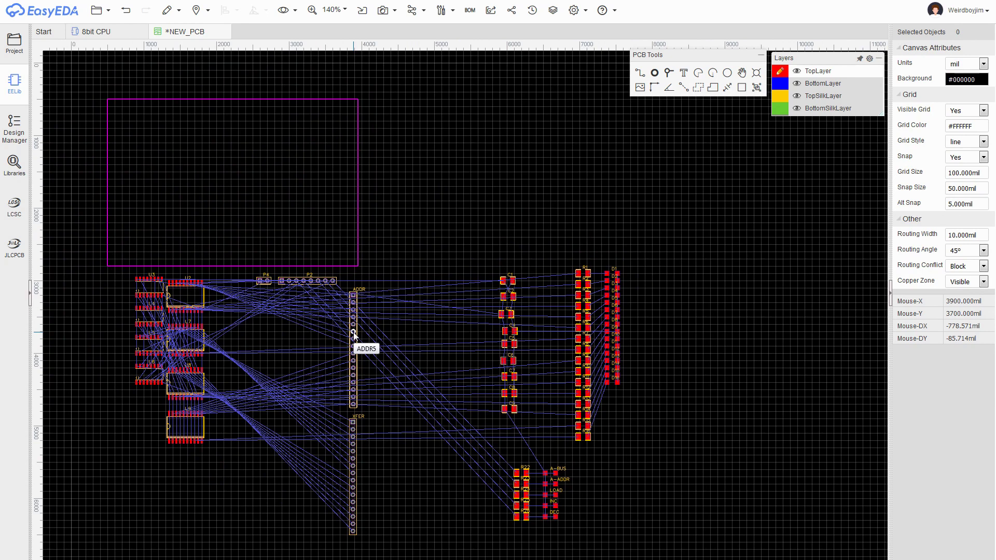
left_click_drag(355, 335, 295, 191)
key("space")
left_click_drag(354, 459, 175, 181)
key("space")
- Enlarge the board outline to about 5050 mil wide and 3200 mil high
left_click_drag(358, 173, 475, 164)
left_click_drag(156, 266, 122, 332)
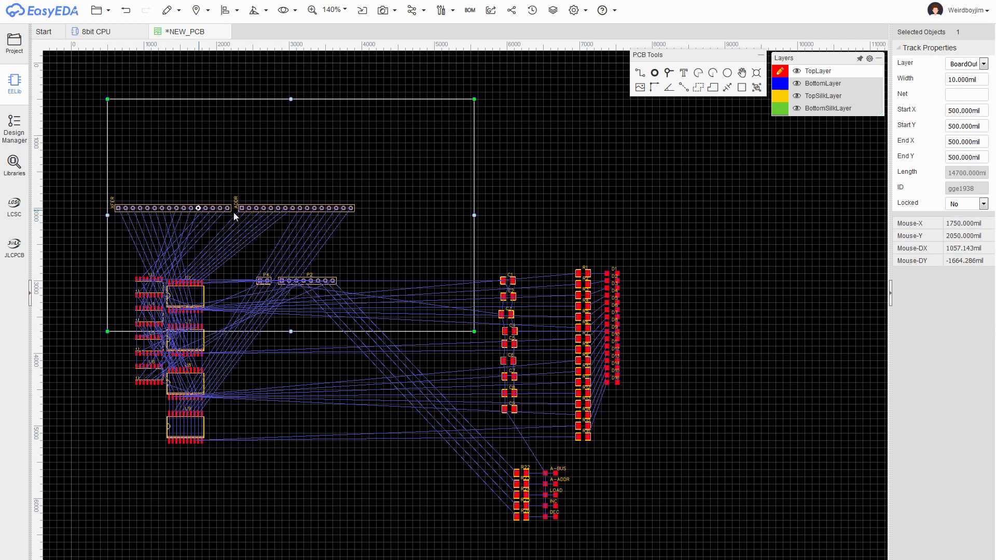
- Shift the ADDR header to X 3200 mil and place the two-pin header P4 in the gap between XFER and ADDR
left_click_drag(272, 211, 279, 211)
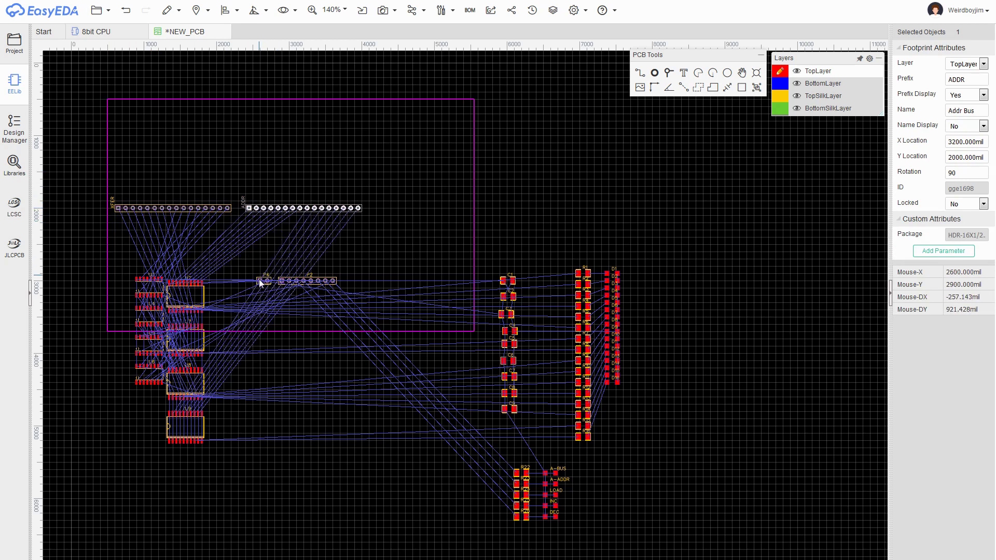
left_click_drag(261, 284, 233, 208)
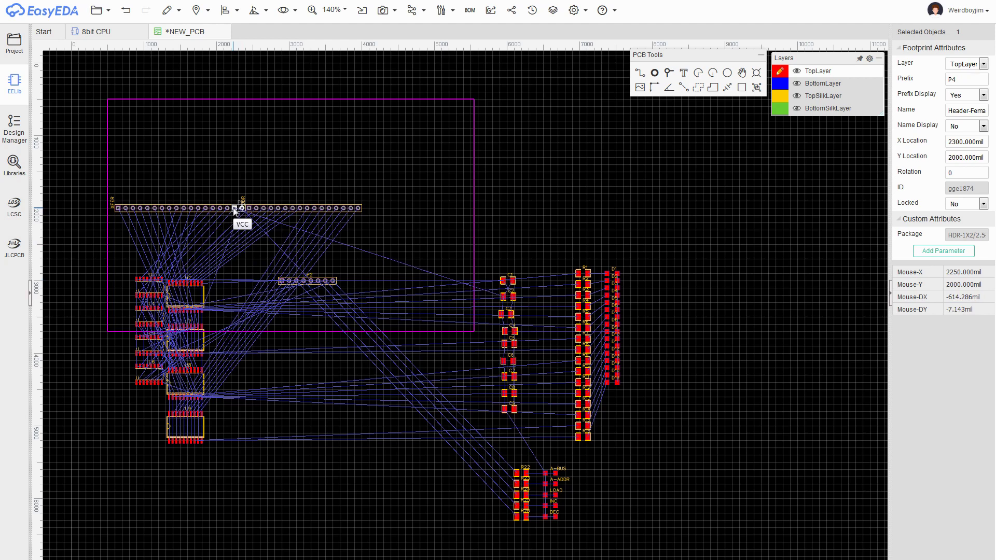
left_click(195, 293)
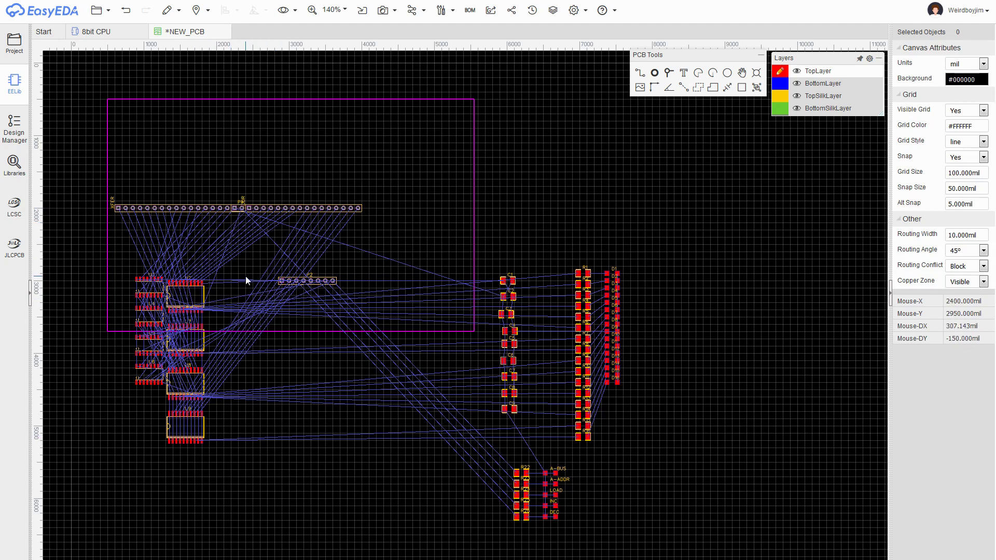
- Move chip U2 onto the board above the ADDR header, rotated 180°, at X 2850, Y 1400 mil
left_click_drag(189, 280, 266, 239)
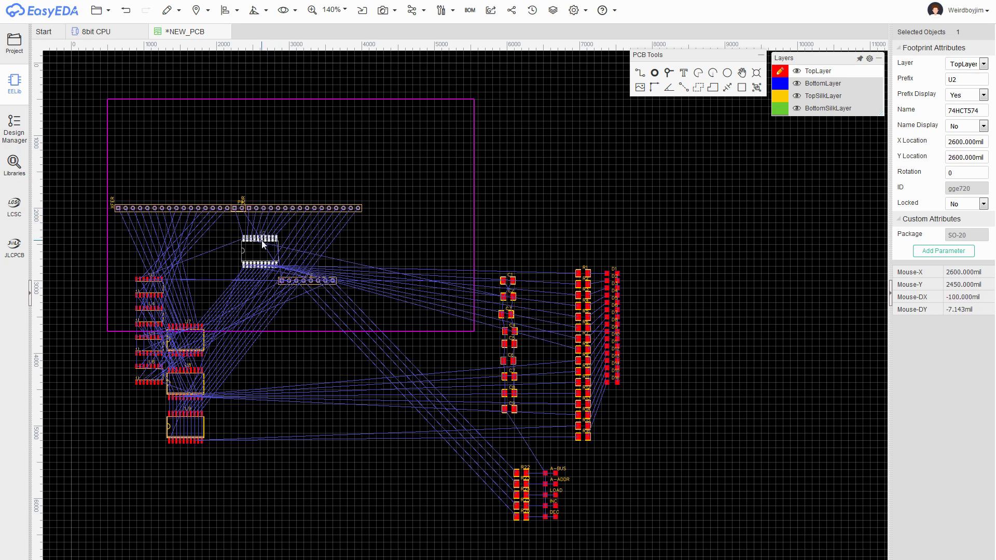
left_click_drag(262, 245, 258, 147)
key("space")
key("space")
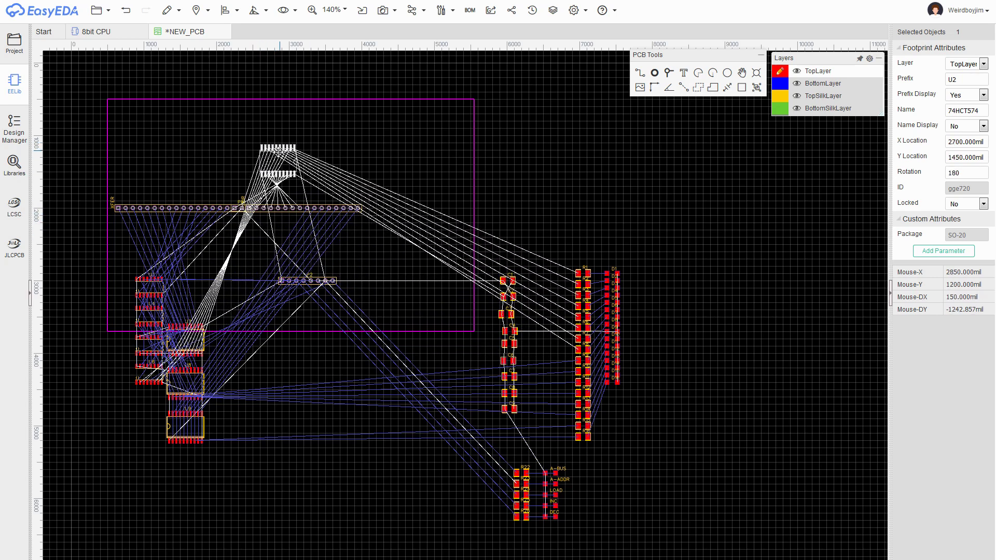
left_click_drag(279, 150, 279, 155)
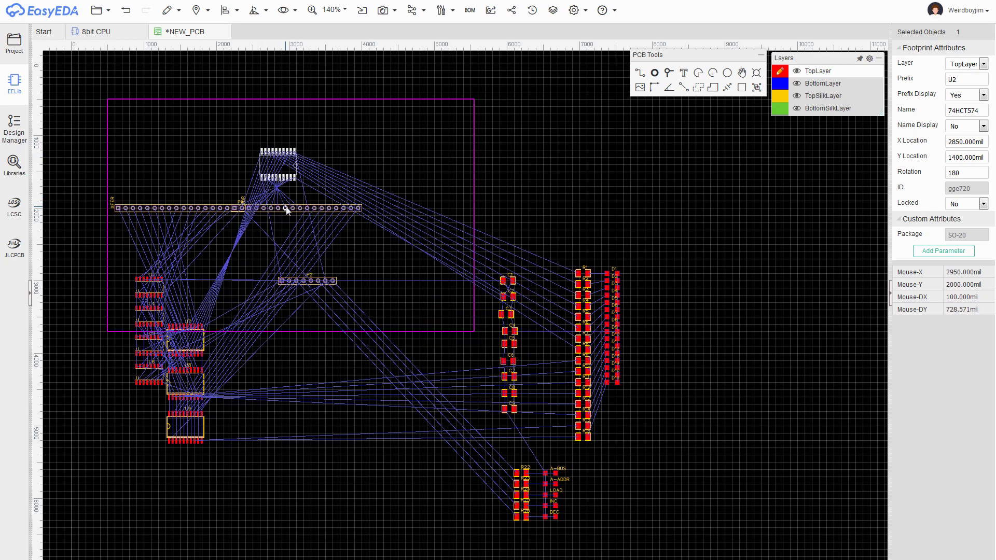
- Flip the ADDR header end for end and shift U2 above the header's right-hand half
left_click_drag(287, 209, 340, 192)
key("space")
key("space")
- Place chip U7 rotated 180° above the right half of the XFER header and flip the XFER header end for end
left_click_drag(195, 326, 219, 158)
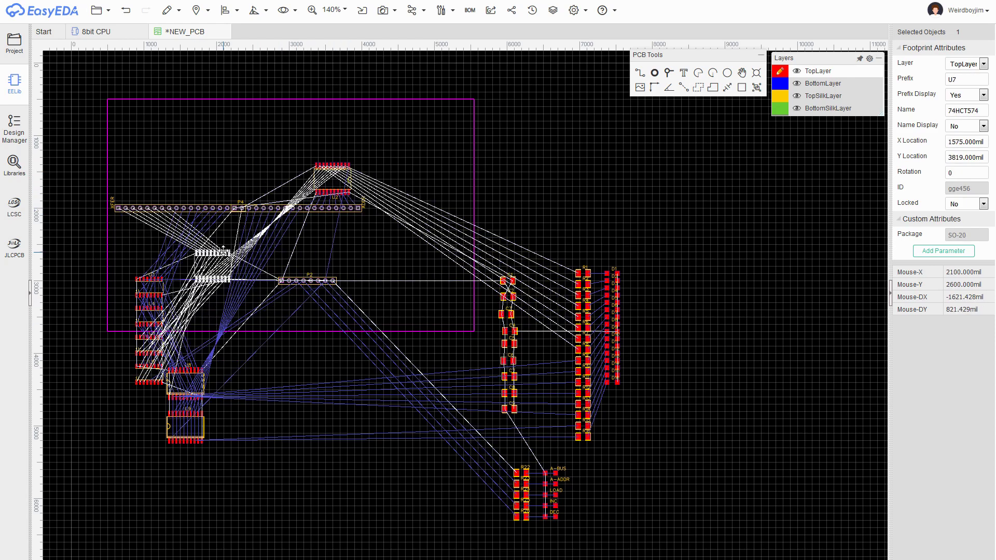
key("space")
key("space")
key("space")
key("space")
key("space")
key("space")
left_click(182, 208)
key("space")
key("space")
- Place U8 left of U7 and U9 left of U2, both rotated 180°, and align all four 74HCT574 chips in one row
left_click_drag(185, 382, 149, 156)
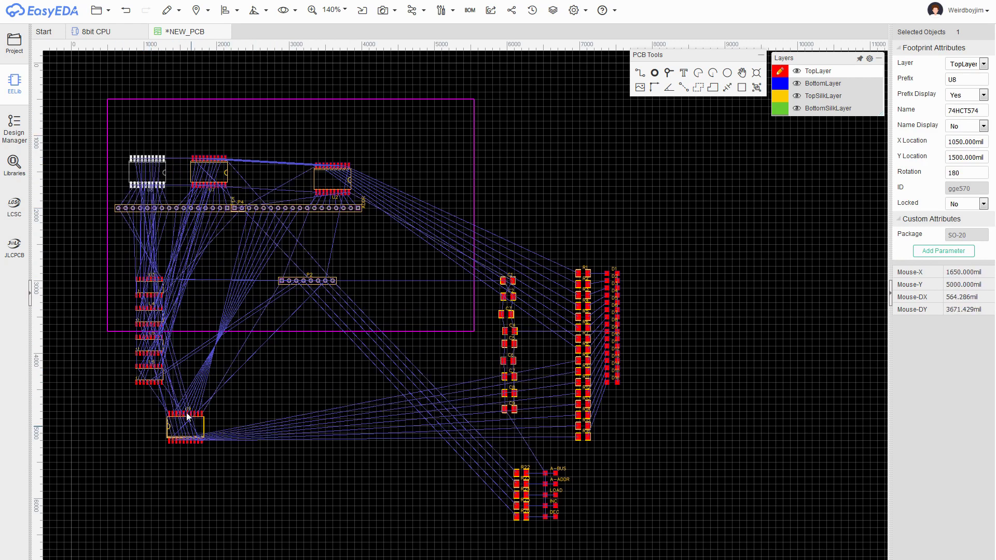
left_click_drag(185, 415, 269, 166)
key("space")
key("space")
left_click_drag(203, 159, 151, 168)
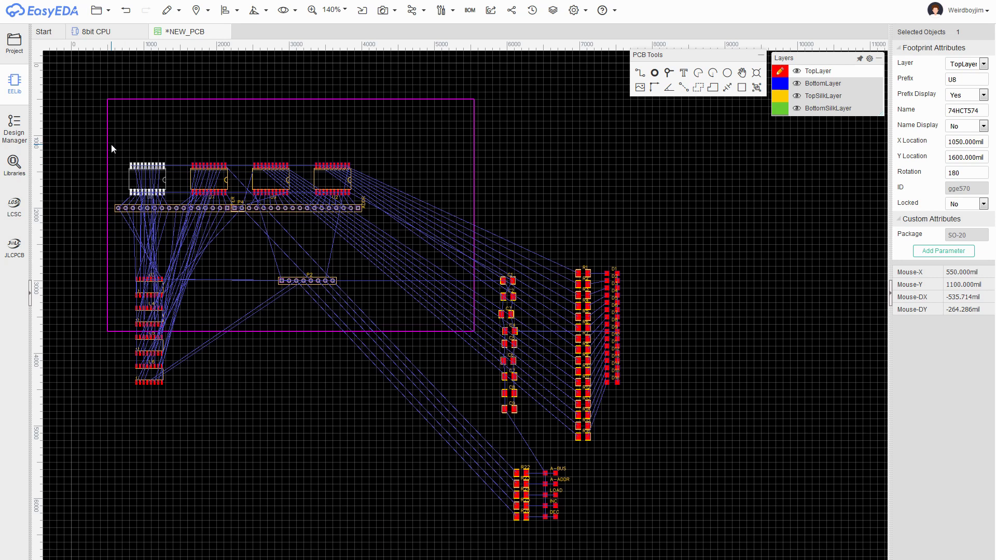
- Move the four 74HCT574 chips and the XFER, P4 and ADDR header row down together by 150 mil
left_click_drag(111, 144, 388, 238)
left_click_drag(236, 208, 236, 220)
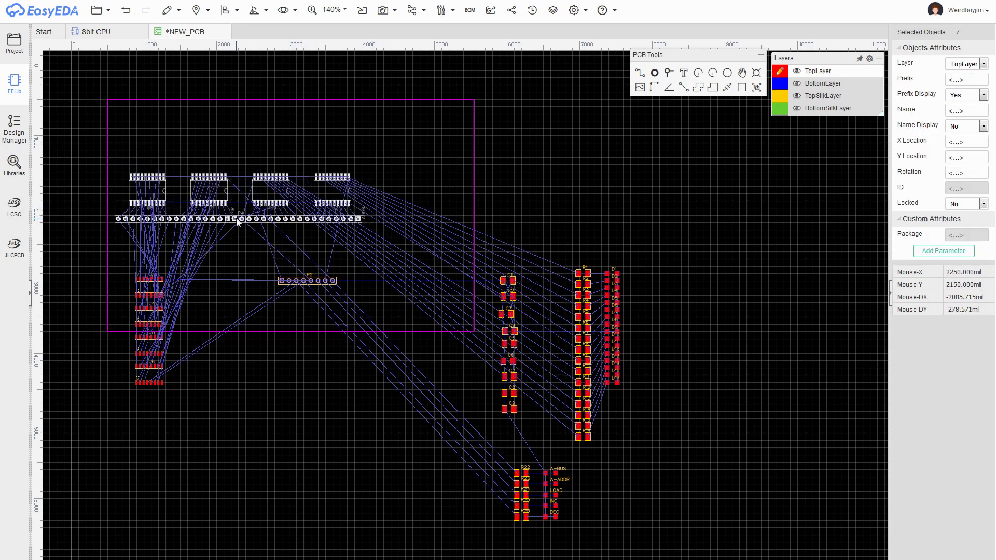
left_click(251, 143)
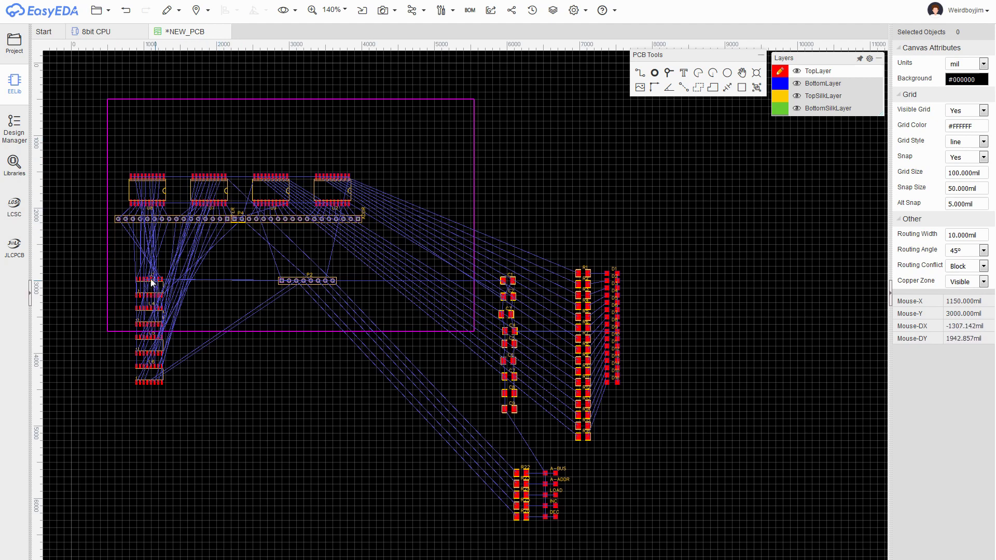
- Bring chips U3 and U6 in below the header row and place P2 vertically near the board's upper right
left_click_drag(151, 281, 163, 264)
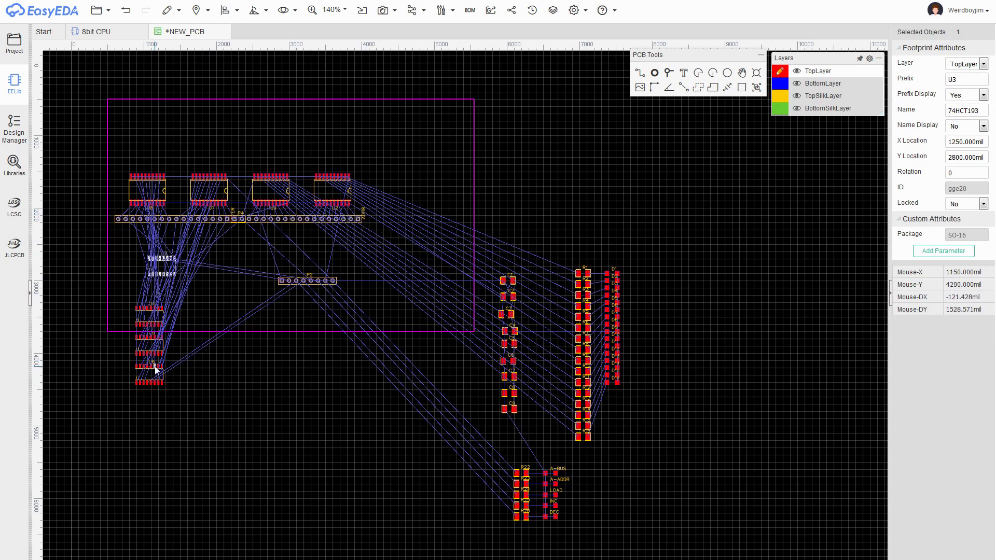
left_click_drag(155, 369, 246, 276)
left_click_drag(316, 281, 403, 145)
key("space")
- Line up the 74HCT193 chips U3, U4, U5 and U6 in a row below the headers, each rotated 180°
left_click_drag(165, 256, 136, 245)
key("space")
key("space")
left_click_drag(150, 310, 171, 246)
key("space")
key("space")
key("space")
key("space")
left_click_drag(150, 339, 209, 248)
left_click_drag(240, 277, 250, 249)
key("space")
key("space")
- Rotate resistors R1 to R16 and LEDs D1 to D16 90° as a group and place them in rows along the board's upper edge
left_click_drag(568, 260, 652, 442)
left_click_drag(587, 343, 200, 116)
key("space")
left_click(200, 119)
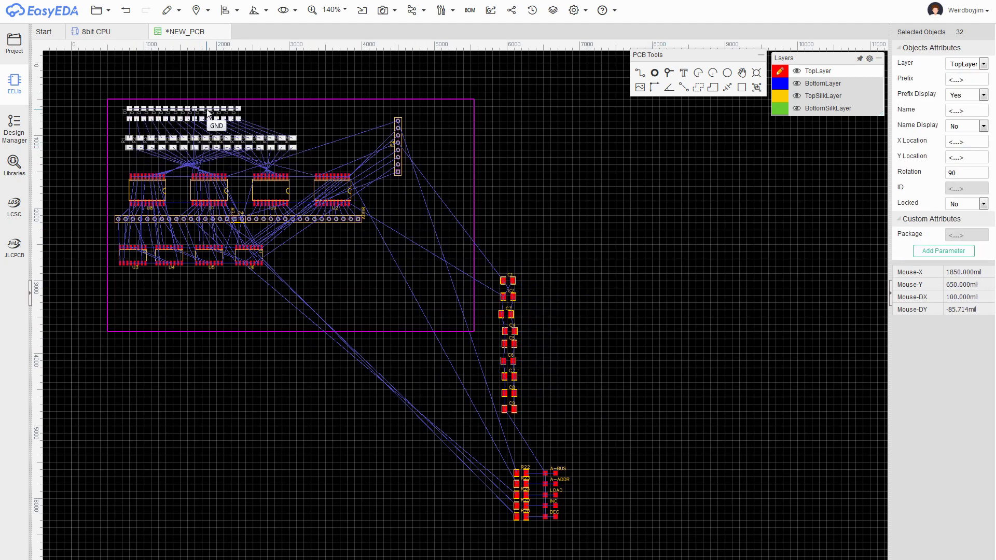
- Rotate the 16-resistor row and the 16-LED row 180° as separate groups, and shift the LED row about 150 mil right
scroll(294, 152, "up", 5)
scroll(294, 151, "down", 5)
key("space")
key("space")
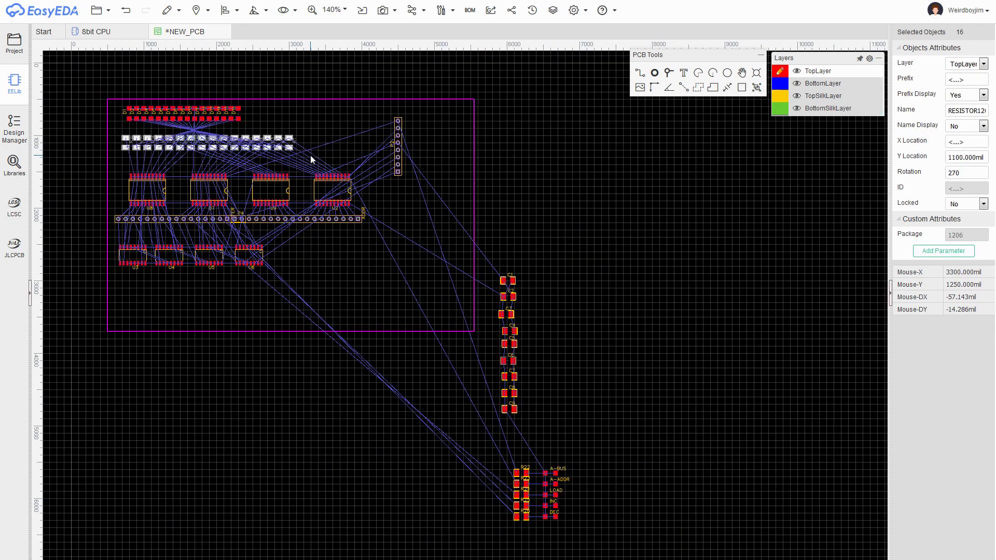
left_click_drag(117, 102, 262, 131)
key("space")
key("space")
left_click_drag(192, 108, 207, 108)
- Rotate LEDs D1 to D16 by 180° individually, keeping each one at its place in the row
left_click(140, 109)
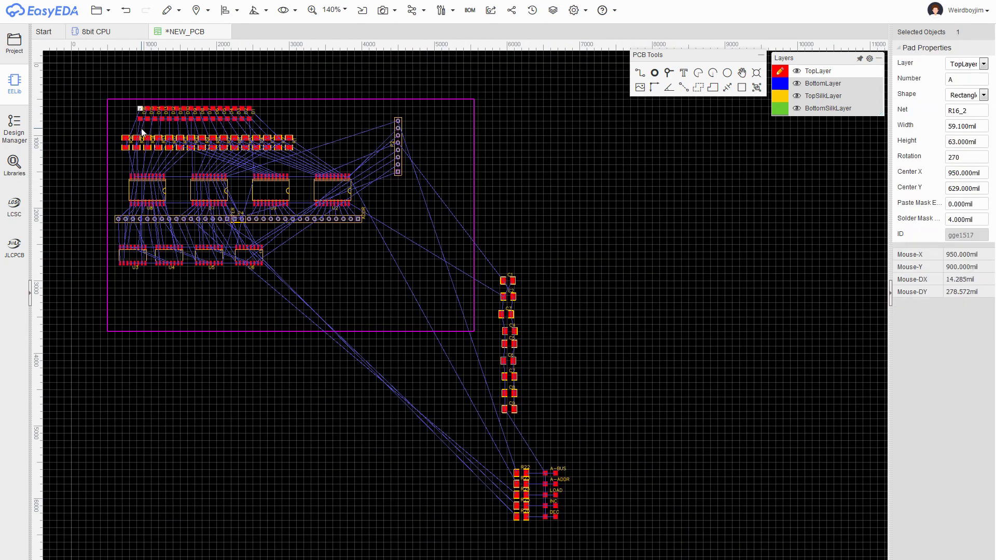
left_click(155, 119)
left_click(169, 119)
left_click(191, 119)
left_click(198, 108)
key("space")
key("space")
left_click(213, 109)
left_click(242, 108)
- Rotate resistors R1 to R16 by 180° one at a time, keeping each one at its place in the row
left_click(126, 138)
key("space")
key("space")
left_click(158, 138)
key("space")
key("space")
left_click(200, 143)
left_click(244, 140)
left_click(257, 141)
left_click(258, 147)
left_click(267, 139)
key("space")
key("space")
left_click(279, 140)
key("space")
key("space")
left_click(290, 146)
left_click(290, 147)
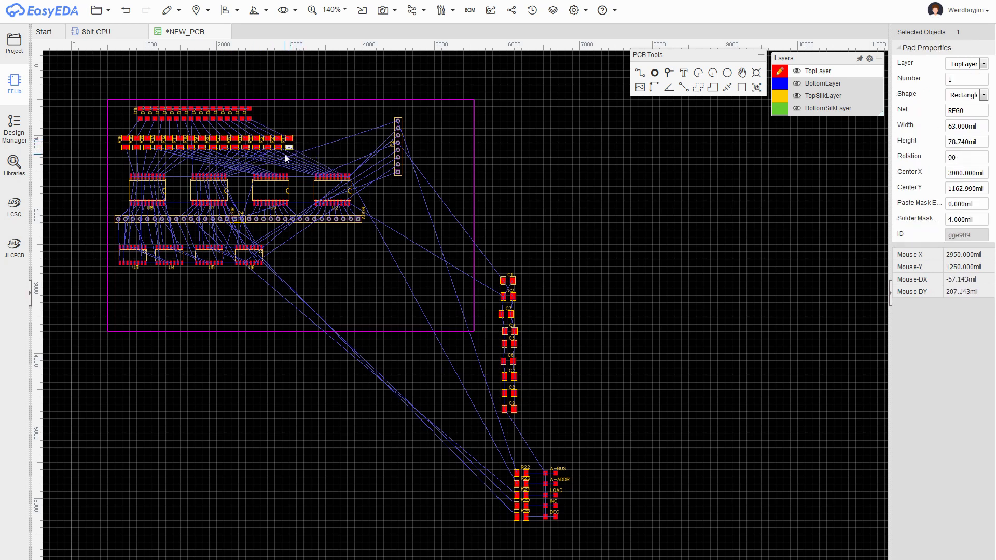
- Place capacitors C2 to C5 vertically, one beside each of the four 74HCT574 chips
left_click_drag(514, 297, 125, 188)
key("space")
key("space")
left_click_drag(512, 314, 183, 188)
left_click_drag(514, 331, 247, 190)
key("space")
left_click_drag(508, 343, 304, 191)
- Space out chips U3 to U6 and place capacitors C6 to C9 vertically, one beside each chip
left_click_drag(250, 247, 222, 249)
left_click_drag(169, 250, 180, 250)
left_click_drag(133, 247, 144, 247)
key("space")
left_click_drag(509, 362, 191, 249)
left_click_drag(259, 247, 280, 247)
left_click_drag(214, 248, 232, 248)
key("space")
left_click_drag(512, 377, 226, 255)
key("space")
left_click_drag(513, 410, 269, 257)
key("space")
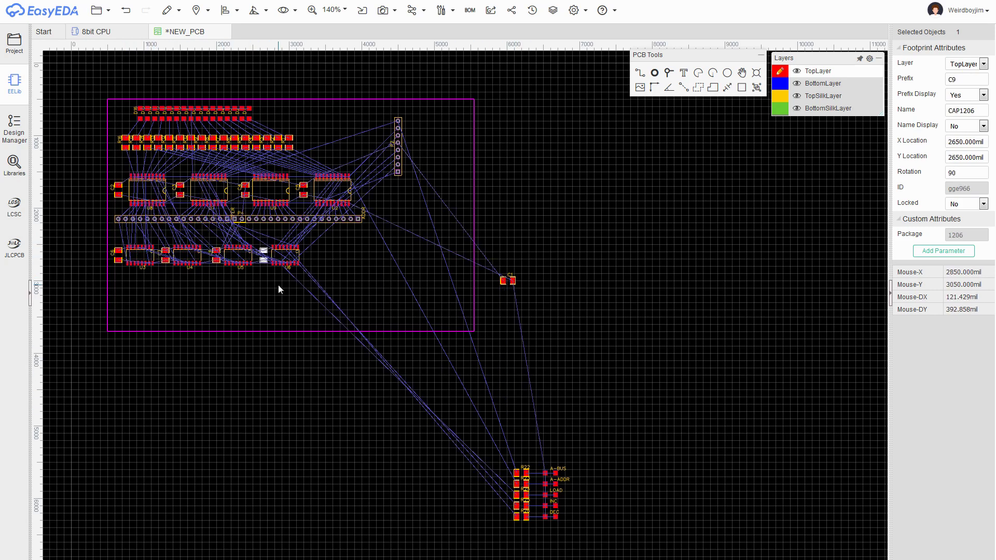
- Move the 16-resistor row up about 100 mil and shift header P2 inward and slightly down
left_click_drag(111, 127, 311, 156)
left_click_drag(199, 141, 199, 134)
left_click_drag(397, 140, 374, 149)
- Rotate the A-BUS, A-ADDR, LOAD, INC and DEC LEDs and their resistors 90° and place them beside the address LED rows
left_click_drag(500, 449, 567, 523)
left_click_drag(555, 473, 355, 115)
key("space")
left_click(289, 102)
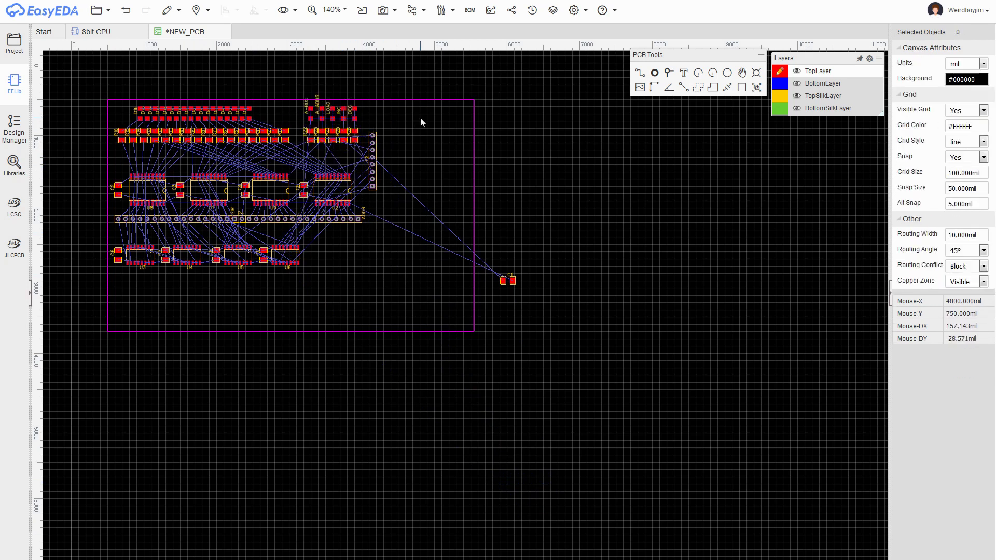
- Rotate the A-BUS, A-ADDR, LOAD, INC and DEC LEDs 180° individually in place
left_click(354, 119)
key("space")
key("space")
left_click(344, 118)
left_click(333, 119)
left_click(321, 119)
left_click(311, 119)
key("space")
key("space")
- Hide the prefixes of all 21 resistors and move them down about 50 mil
scroll(350, 146, "up", 5)
right_click_drag(464, 159, 630, 227)
scroll(630, 226, "down", 1)
left_click_drag(81, 187, 568, 234)
left_click(983, 95)
left_click(960, 115)
left_click_drag(311, 202, 311, 209)
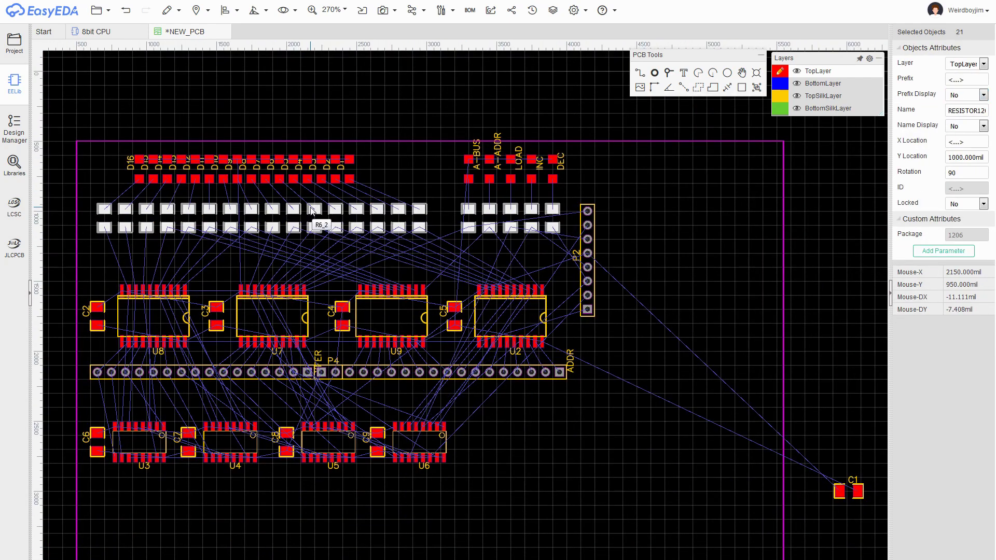
- Hide the prefixes of LEDs D1 to D16
left_click_drag(113, 150, 381, 191)
left_click(973, 95)
left_click(970, 116)
left_click(408, 100)
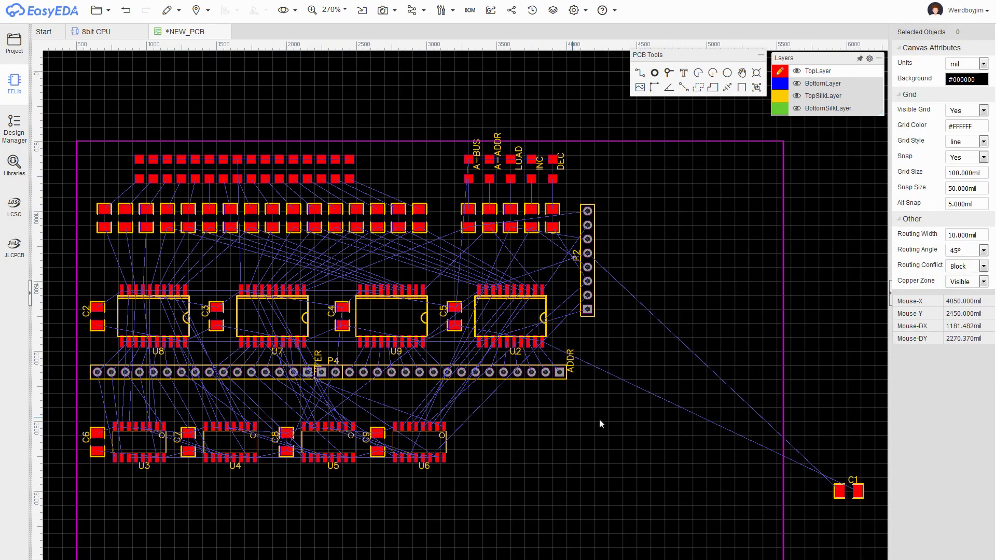
- Shift U9, U2, C4 and C5 about 150 mil right and place C1 vertically in the gap beside U7
right_click_drag(595, 418, 585, 410)
left_click_drag(846, 483, 517, 419)
left_click_drag(317, 267, 539, 345)
left_click_drag(445, 303, 468, 306)
left_click_drag(516, 420, 327, 307)
key("space")
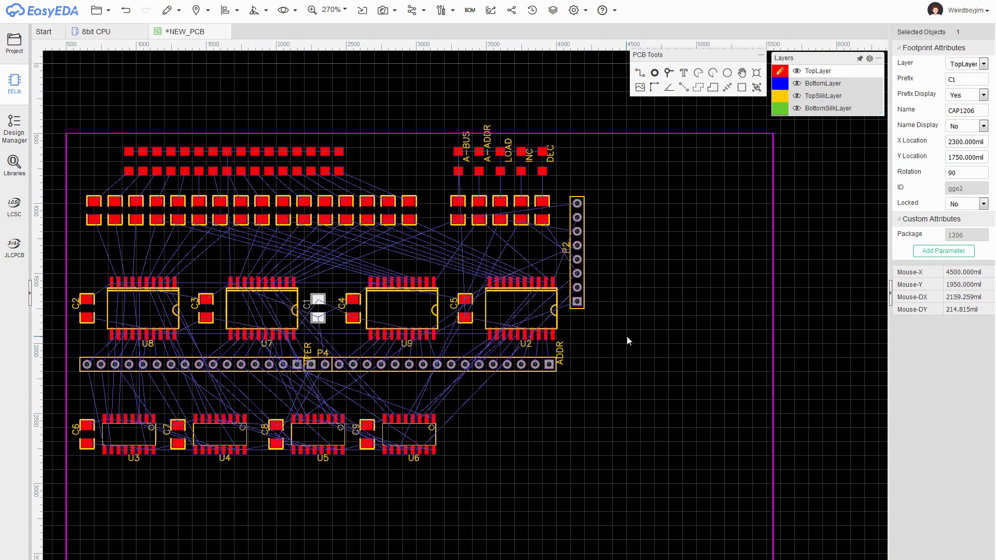
- Move chips U3 to U6 and capacitors C7 to C9 up about 100 mil towards the header row
left_click_drag(591, 462, 133, 416)
left_click_drag(133, 435, 134, 421)
left_click(578, 435)
scroll(558, 423, "down", 4)
right_click_drag(587, 417, 511, 338)
scroll(511, 339, "up", 2)
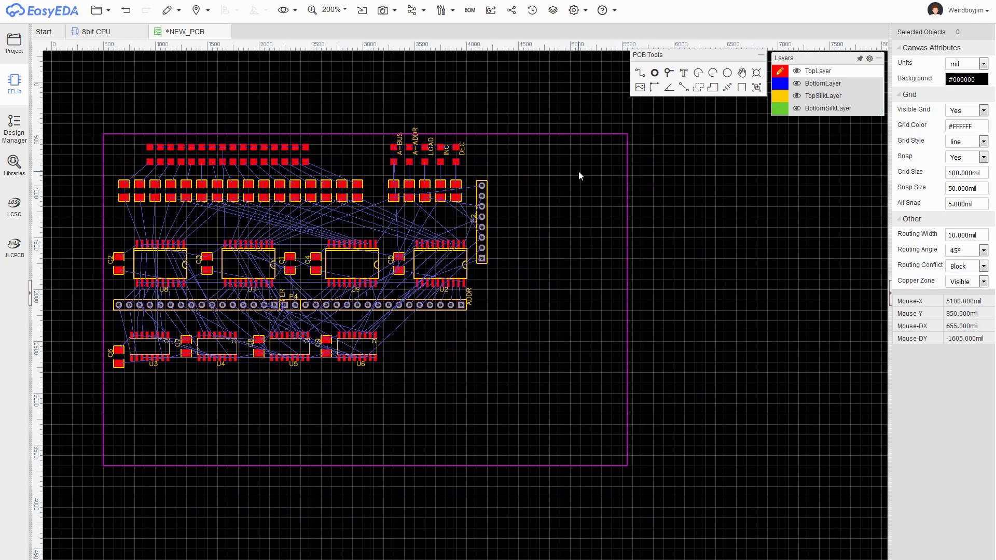
- Configure the auto router, entering 9 for two of its values, and run it on the board
left_click(414, 9)
left_click(430, 29)
left_click(472, 179)
left_click(381, 216)
left_click(363, 236)
left_click(413, 217)
type("9")
left_click(457, 218)
type("9")
left_click(506, 217)
left_click(382, 236)
left_click_drag(384, 254, 397, 445)
left_click(359, 266)
left_click(410, 233)
left_click(592, 391)
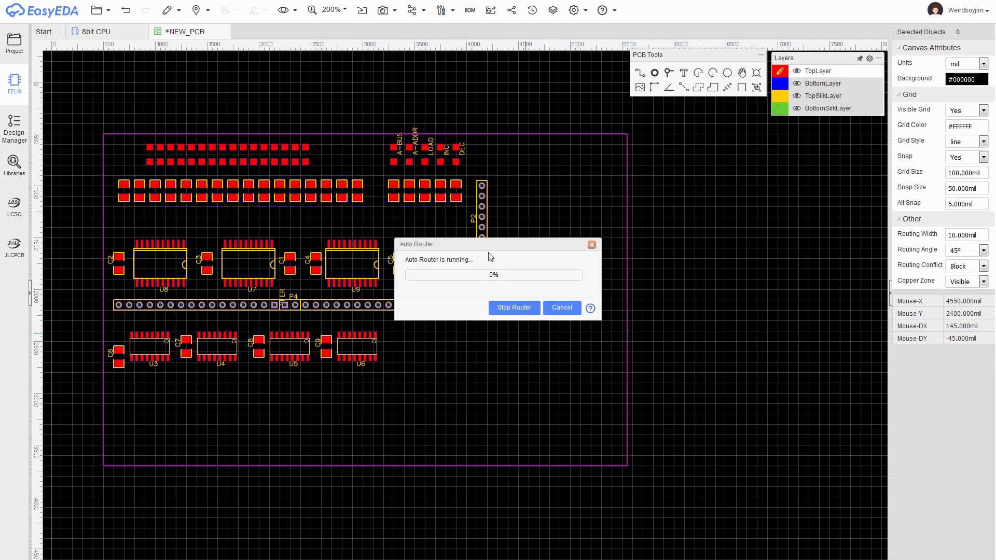
left_click_drag(503, 249, 718, 169)
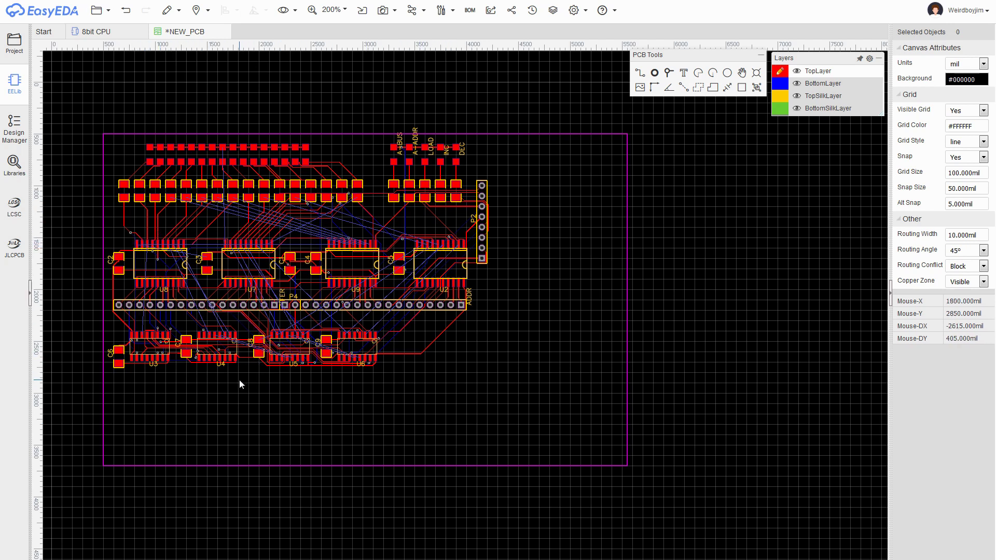
- Move C6 up into line with C7 to C9, and shift the upper chip row about 50 mil down towards the headers
left_click_drag(119, 358, 118, 346)
left_click(105, 275)
left_click_drag(107, 226, 472, 289)
mouse_move(105, 269)
left_mouse_down()
mouse_move(145, 273)
mouse_move(106, 265)
left_mouse_up()
- Move the upper chip row, its capacitors and the header row up together by about 150 mil
left_click_drag(105, 227, 472, 293)
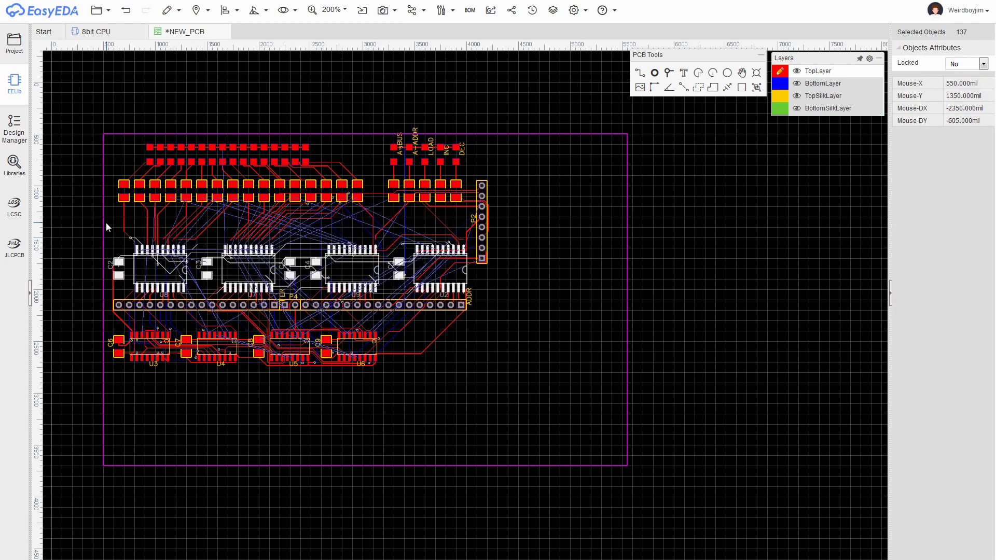
left_click_drag(315, 262, 315, 245)
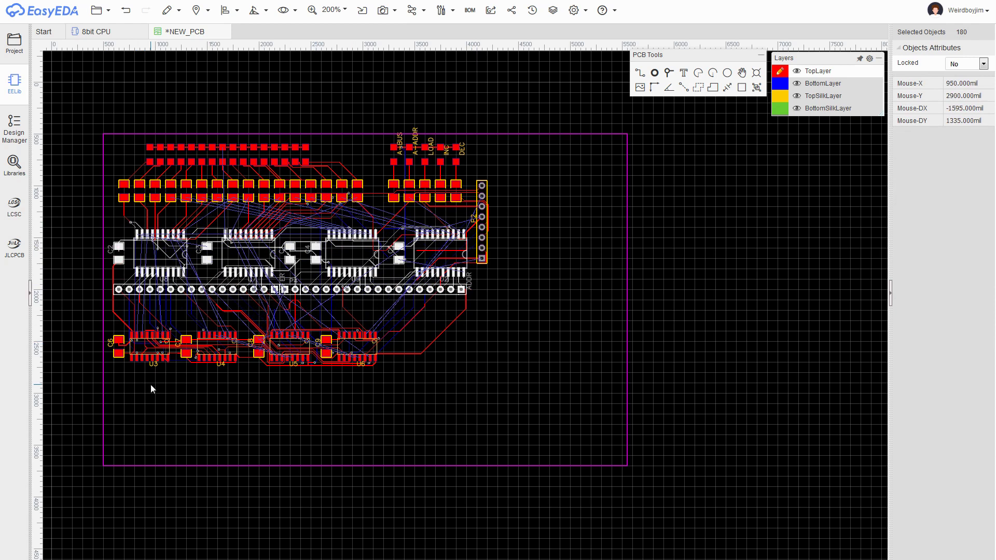
- Widen the lower row's spacing by moving U4, U5, C7 and C8 right 50 mil and U6 and C9 right 100 mil
left_click_drag(399, 389, 179, 317)
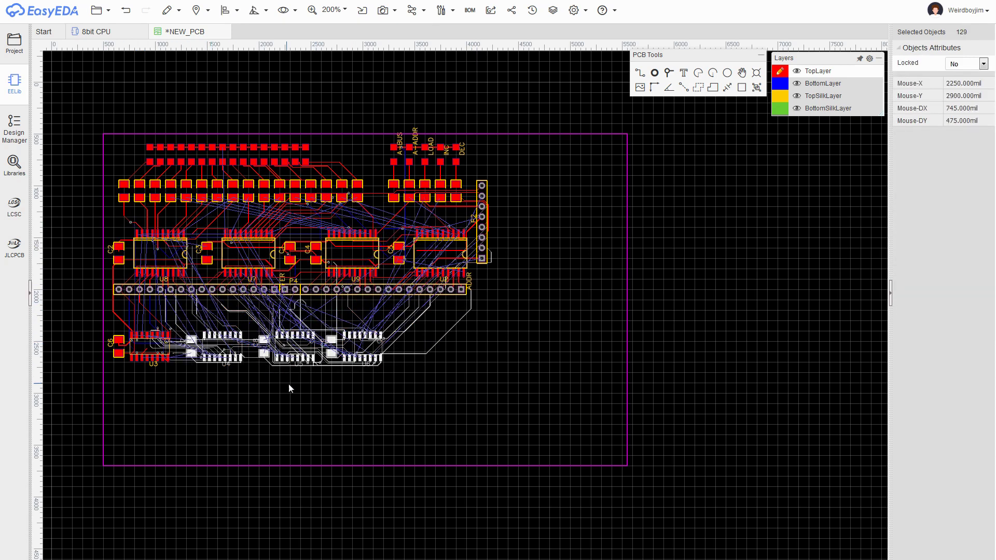
key("Right")
left_click(290, 386)
left_click_drag(432, 403, 321, 318)
key("Right")
- Move the whole lower row of chips U3 to U6 and capacitors C6 to C9 up 150 mil
left_click_drag(431, 382, 104, 306)
key("Up")
key("Up")
key("Up")
left_click(403, 388)
- Unroute all tracks and run the auto router again on the adjusted layout
left_click(167, 10)
left_click(198, 134)
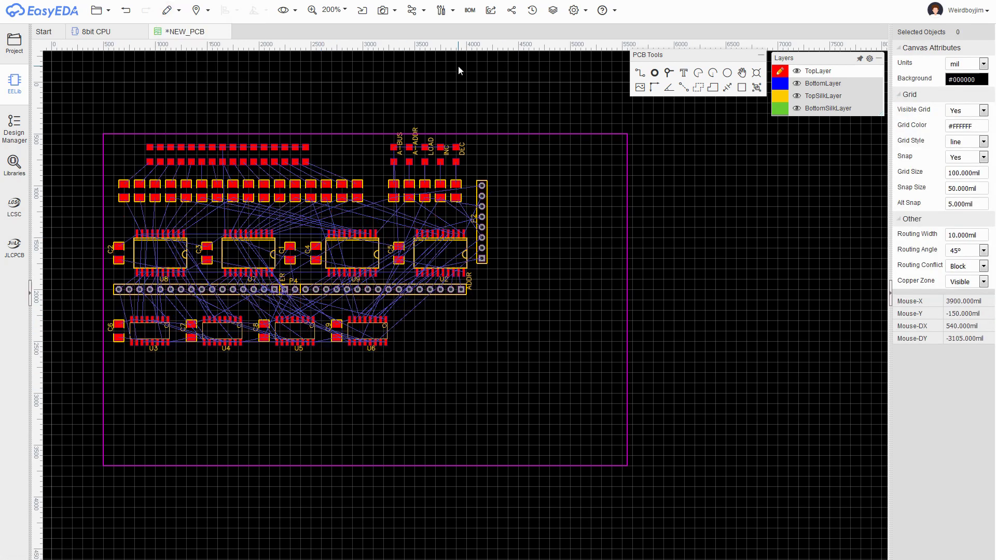
mouse_move(415, 12)
left_click(425, 28)
left_click(586, 391)
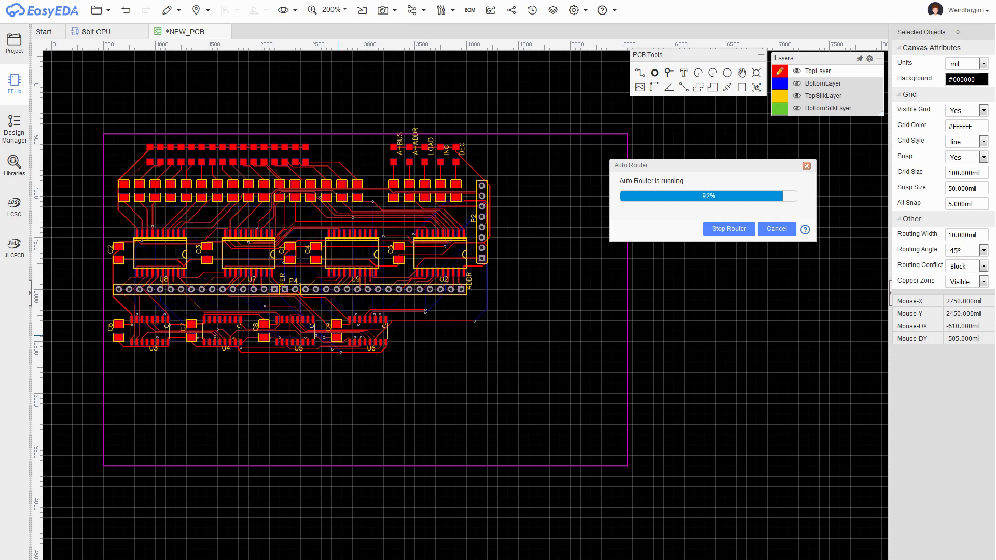
- Unroute all tracks and move the header row beneath the upper chips down 50 mil
left_click(169, 10)
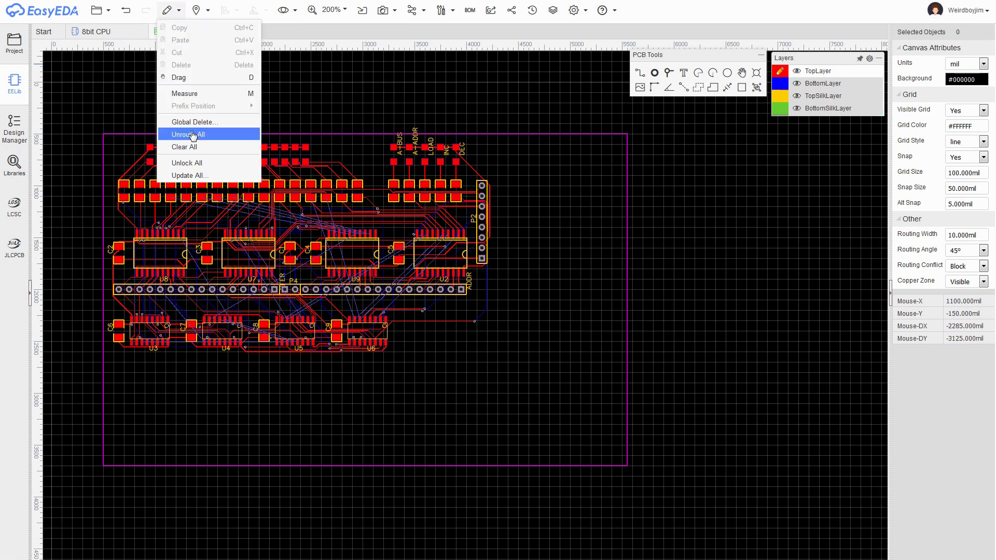
left_click(193, 136)
left_click_drag(513, 311, 111, 271)
left_click_drag(291, 289, 291, 295)
- Move header P2 down 150 mil and rotate it 180 degrees
left_click_drag(484, 217, 483, 232)
key("space")
key("space")
- Shift the five indicator parts right 150 mil and align the A-BUS, A-ADDR, LOAD, INC and DEC labels beside them
left_click_drag(457, 162, 472, 161)
left_click_drag(442, 161, 426, 150)
scroll(431, 147, "up", 3)
left_click(402, 150)
left_click_drag(455, 141, 455, 151)
scroll(456, 152, "down", 2)
right_click_drag(504, 195, 593, 180)
- Rotate capacitor C1 by 180 degrees
left_click(297, 257)
key("space")
key("space")
- Hide the prefix and show the name of all eight chips in both rows
left_click(66, 361)
left_click(165, 359, "ctrl")
left_click(513, 403)
left_click(111, 385)
left_click(203, 385, "ctrl")
left_click(302, 386, "ctrl")
left_click(406, 366)
left_click(300, 357, "ctrl")
left_click(214, 360, "ctrl")
left_click(117, 359, "ctrl")
left_click(128, 251, "ctrl")
left_click(247, 251, "ctrl")
left_click(383, 249, "ctrl")
left_click(491, 247, "ctrl")
left_click(968, 95)
left_click(957, 114)
left_click(968, 126)
left_click(958, 137)
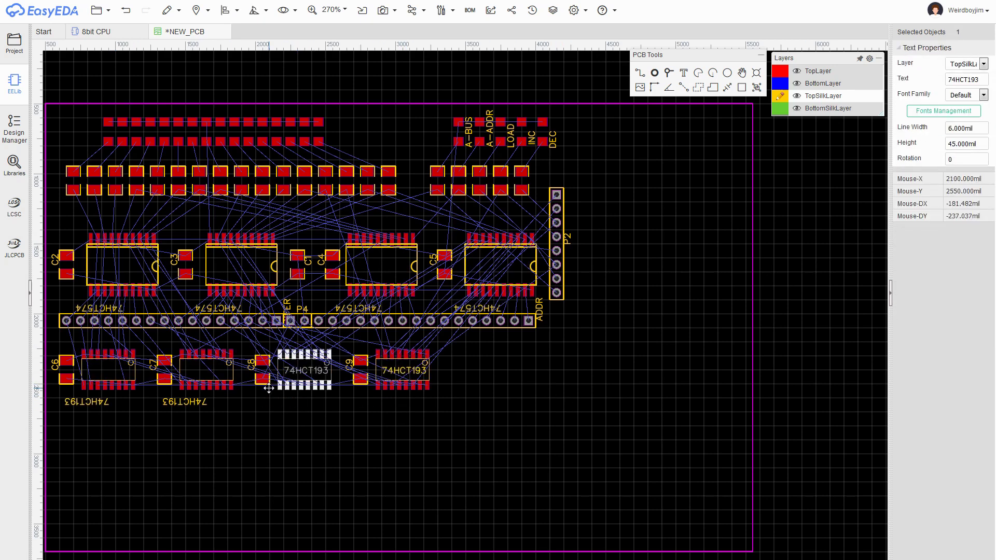
- Turn the 74HCT193 name labels upright and place them inside the lower-row chip outlines
key("space")
key("space")
key("space")
key("space")
key("space")
key("space")
key("space")
key("space")
key("space")
key("space")
left_click_drag(197, 407, 176, 382)
left_click_drag(96, 403, 74, 378)
- Place the four 74HCT574 name labels upright inside the upper-row chip outlines
left_click_drag(101, 312, 71, 269)
left_click_drag(224, 312, 194, 272)
left_click_drag(362, 312, 331, 273)
left_click_drag(479, 310, 444, 273)
key("space")
key("space")
- Set the ADDR and XFER labels horizontally above their headers and delete the P4 label
left_click_drag(541, 314, 415, 308)
key("space")
key("space")
key("space")
left_click(302, 309)
key("Delete")
left_click_drag(287, 306, 183, 304)
key("space")
- Hide the prefix labels of header P2 and of all nine capacitors C1 to C9
left_click(562, 237)
left_click(968, 95)
left_click(957, 114)
left_click(70, 273)
left_click(183, 275, "ctrl")
left_click(297, 275, "ctrl")
left_click(326, 278, "ctrl")
left_click(438, 276, "ctrl")
left_click(360, 363, "ctrl")
left_click(263, 363, "ctrl")
left_click(165, 363, "ctrl")
left_click(66, 364, "ctrl")
left_click(967, 95)
left_click(957, 114)
- Shrink the board outline so its right edge is at about 4300 mil and its bottom edge at about 2700 mil
left_click_drag(753, 280, 578, 281)
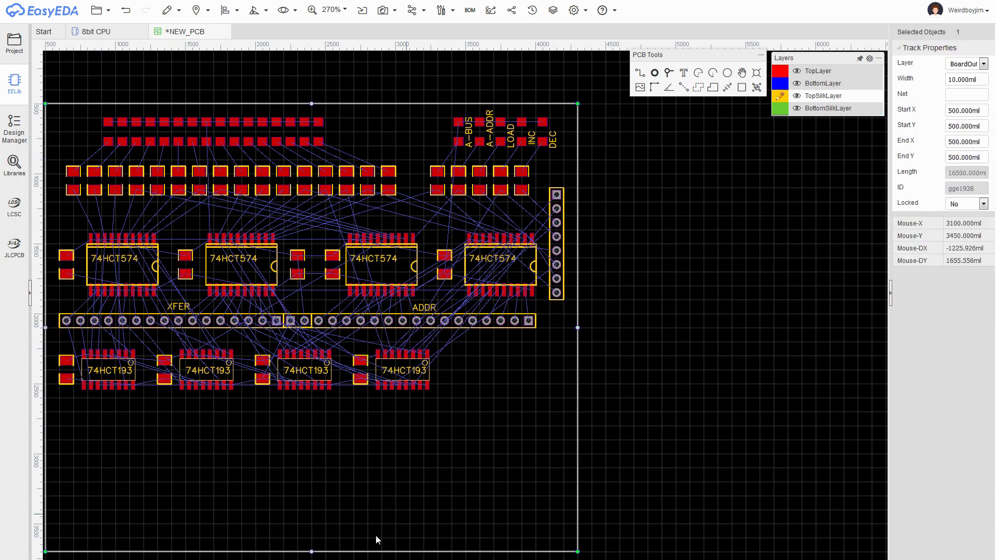
left_click_drag(295, 552, 296, 404)
left_click_drag(456, 405, 457, 411)
- Move the lower row of chips and capacitors down 50 mil and capacitor C4 left 50 mil
left_click_drag(457, 399, 54, 343)
left_click_drag(163, 360, 164, 367)
left_click(426, 455)
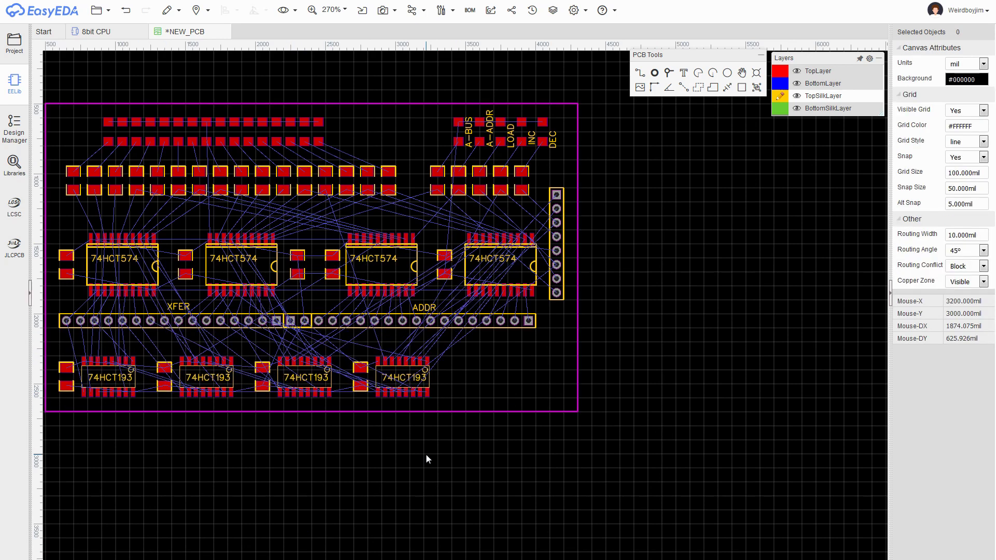
left_click_drag(330, 276, 323, 276)
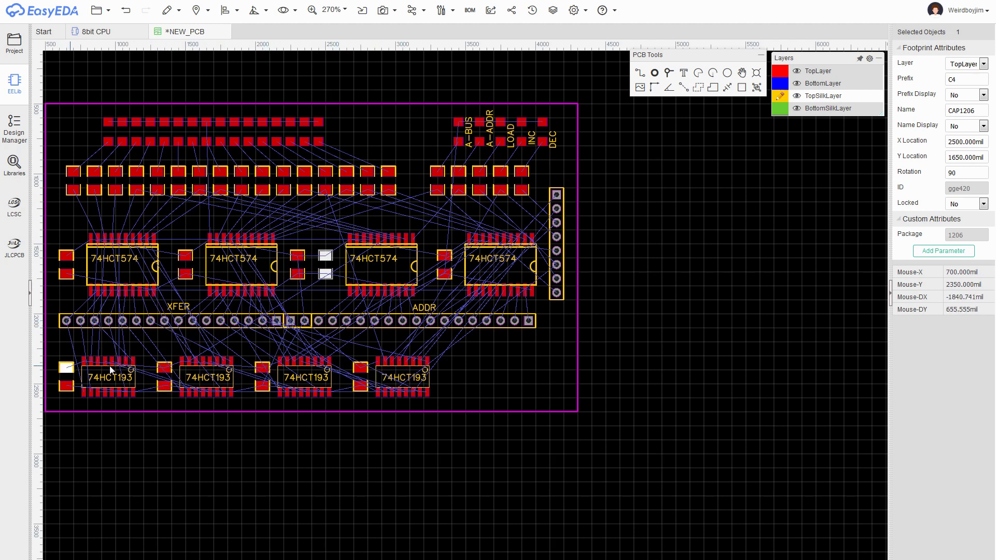
- Auto-route the shrunken board, inspecting the tracks around the chips before stopping the router
left_click(196, 366)
left_click(300, 366)
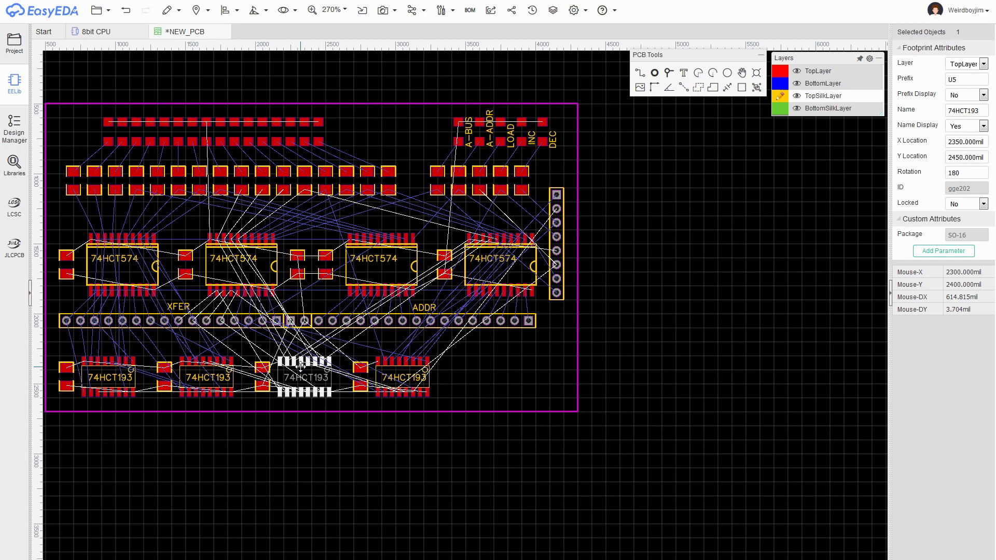
left_click(685, 348)
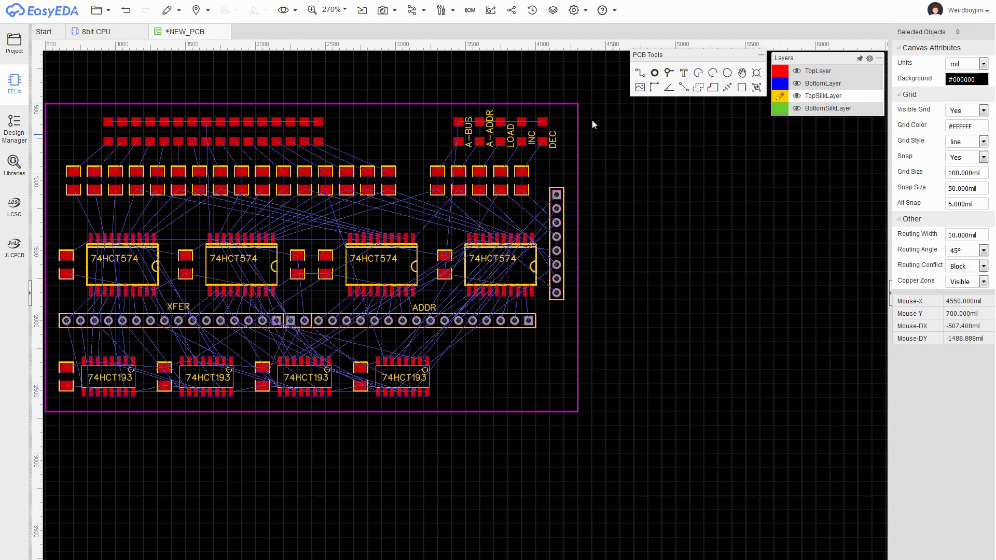
left_click(417, 10)
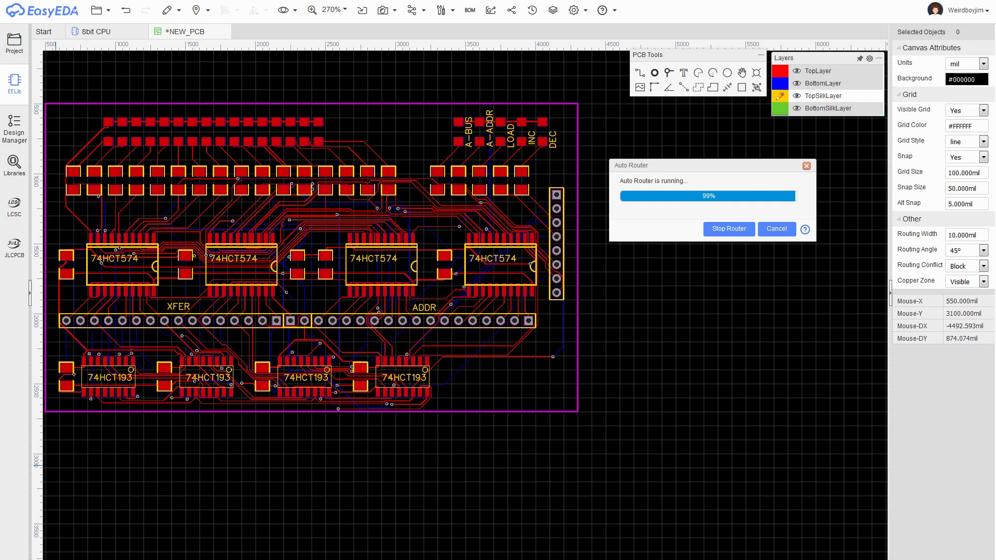
scroll(177, 291, "up", 5)
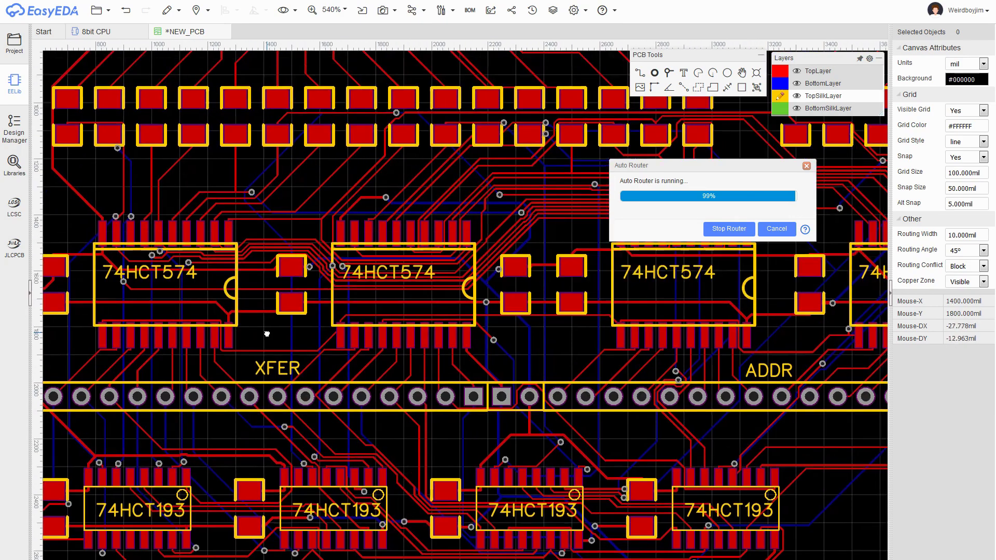
right_click_drag(267, 334, 229, 327)
scroll(228, 327, "down", 4)
right_click_drag(293, 248, 257, 241)
scroll(450, 173, "up", 6)
scroll(274, 157, "down", 2)
right_click_drag(451, 175, 215, 199)
left_click(729, 229)
- Run the auto router again and inspect the tracks near header P2
scroll(392, 277, "down", 5)
right_click_drag(422, 229, 438, 186)
left_click(413, 10)
left_click(433, 29)
left_click(595, 396)
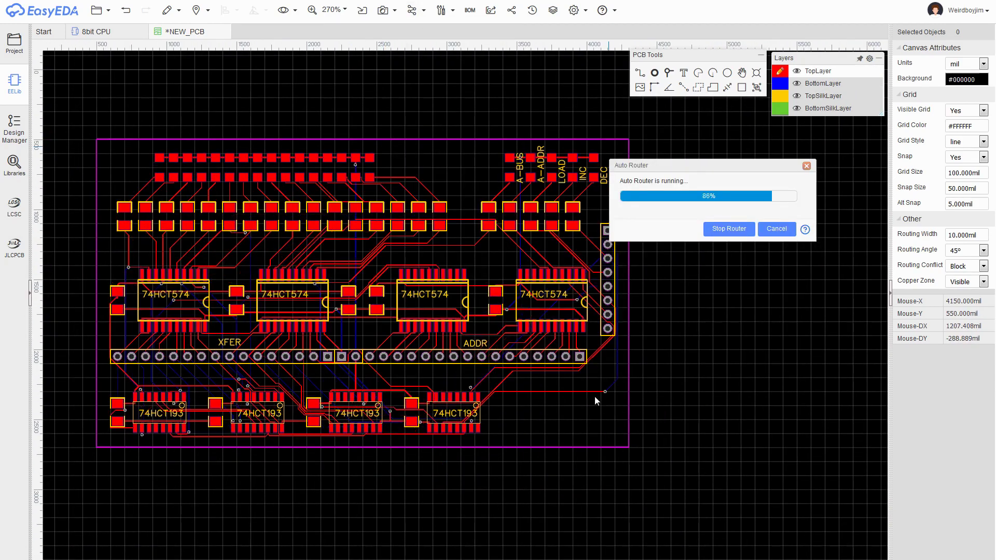
scroll(623, 301, "up", 5)
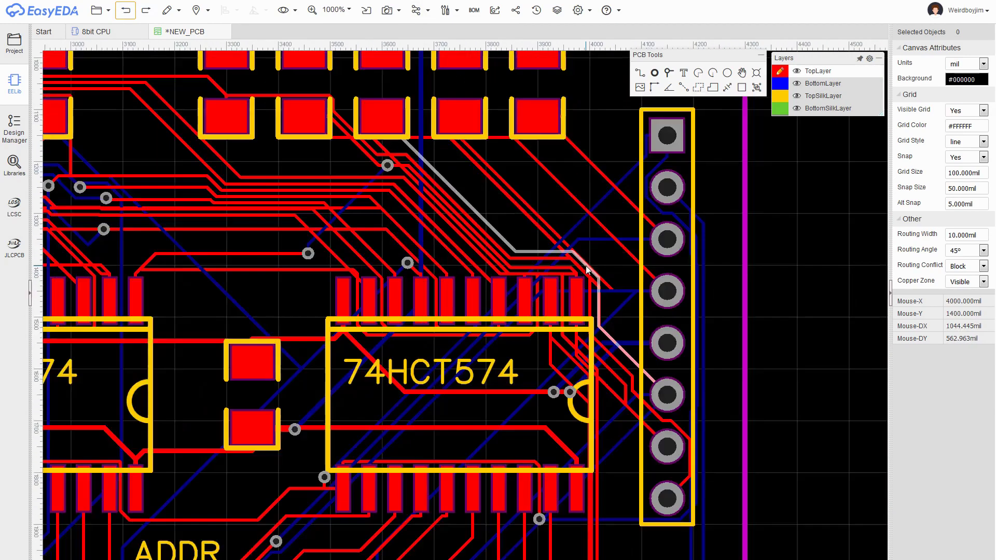
- Unroute all tracks and start a fresh auto-router run
left_click(178, 10)
left_click(185, 136)
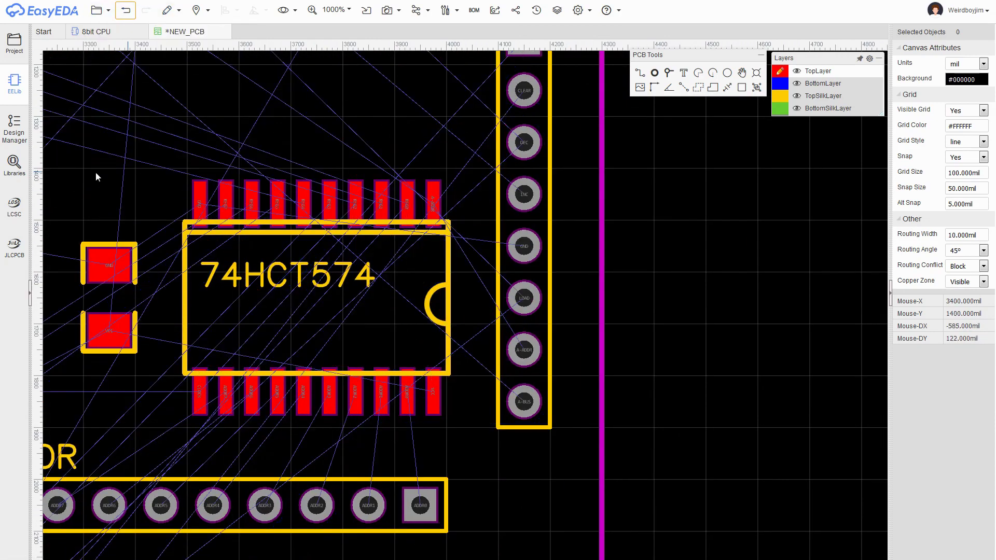
scroll(363, 260, "down", 6)
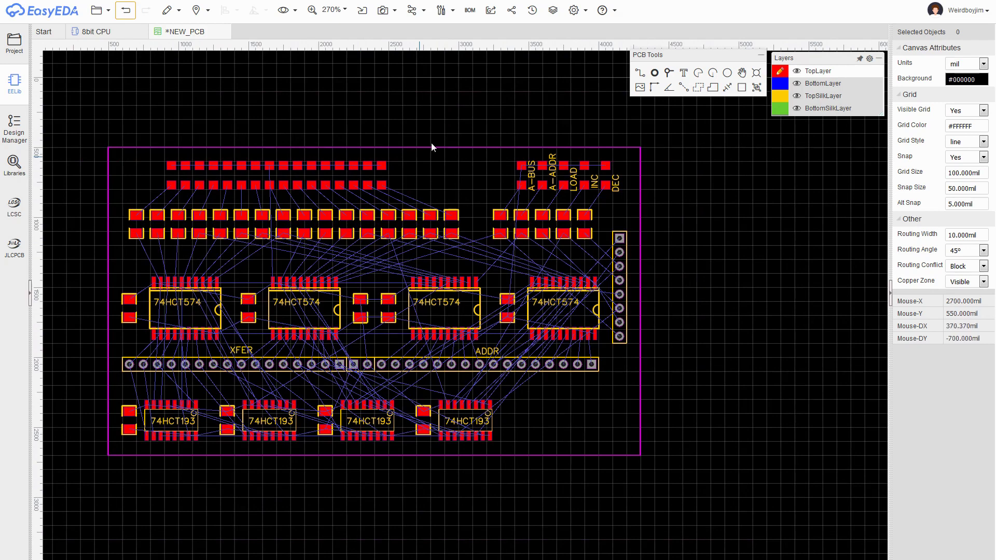
left_click(423, 10)
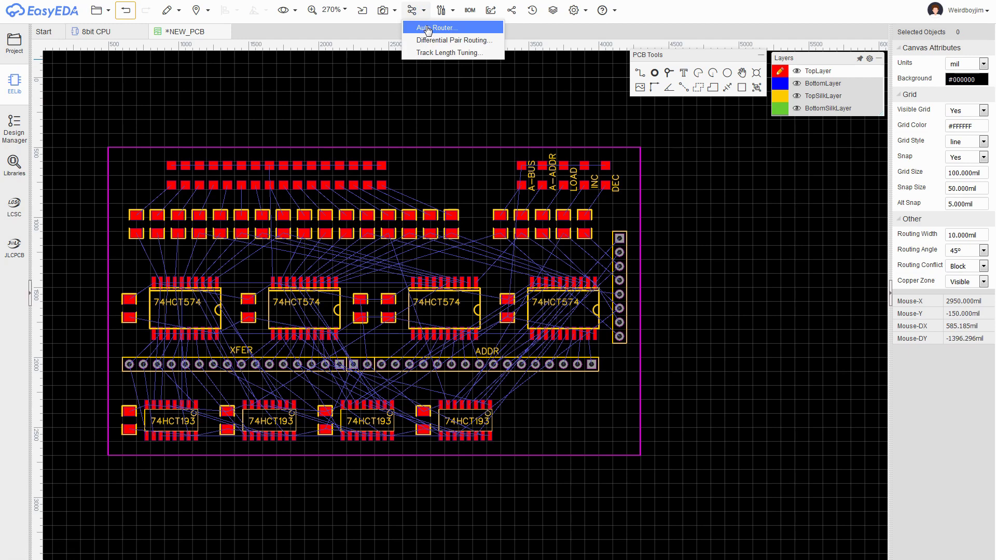
left_click(429, 29)
left_click(591, 391)
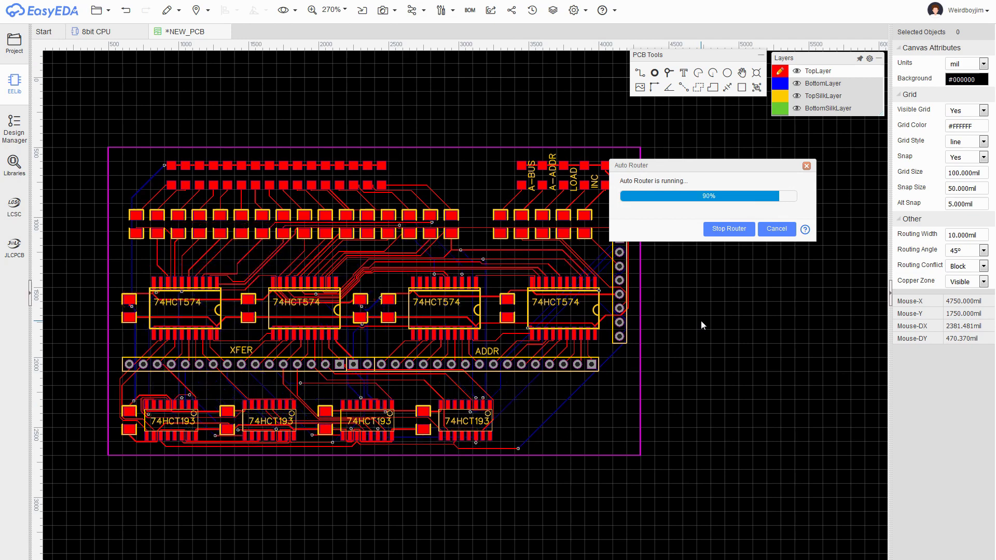
left_click_drag(723, 164, 858, 175)
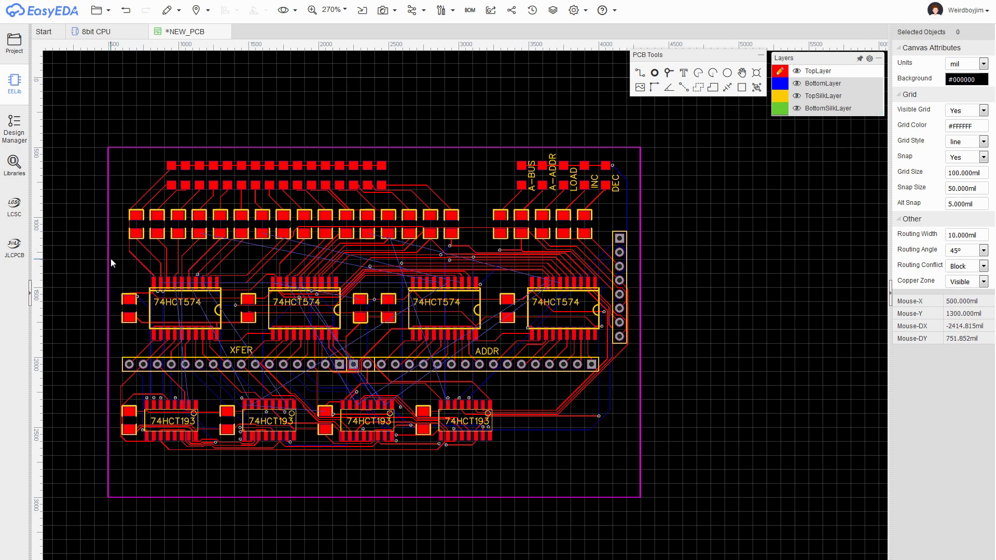
- Unroute everything, then move all chips, capacitors and horizontal headers down 100 mil and header P2 up 100 mil
mouse_move(169, 10)
left_click(189, 135)
left_click_drag(114, 459, 611, 265)
left_click_drag(386, 301, 386, 314)
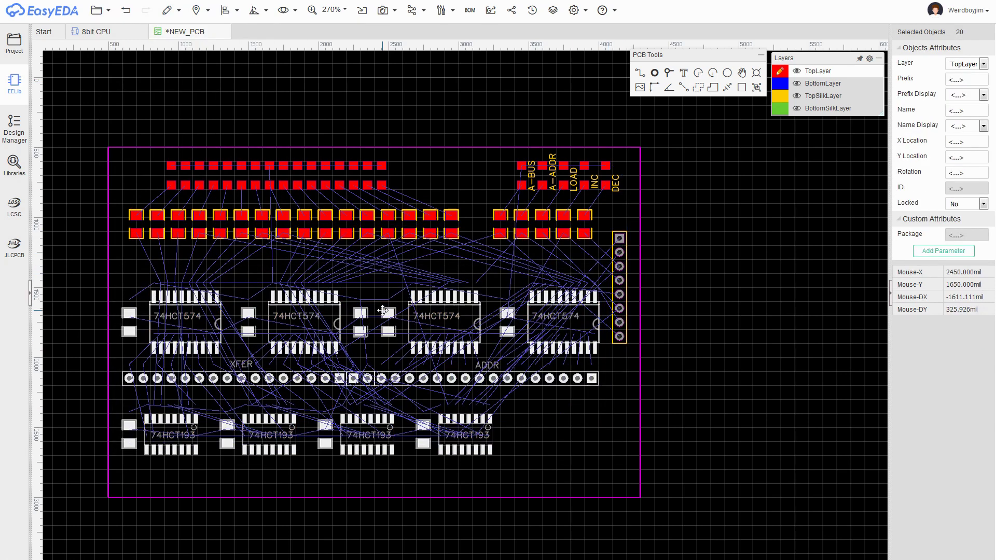
left_click_drag(620, 238, 621, 224)
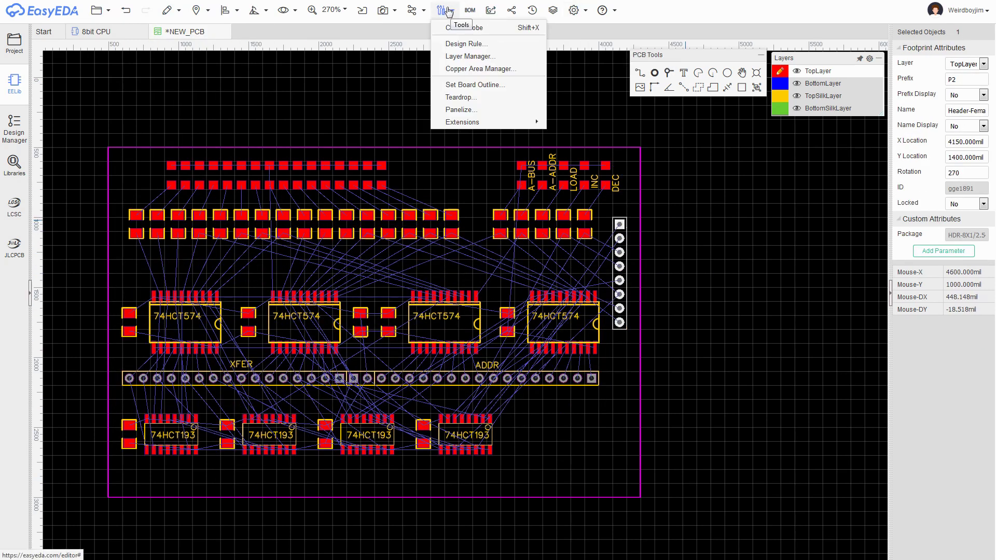
- Auto-route the rearranged board and stop the router near completion
left_click(436, 27)
left_click(593, 392)
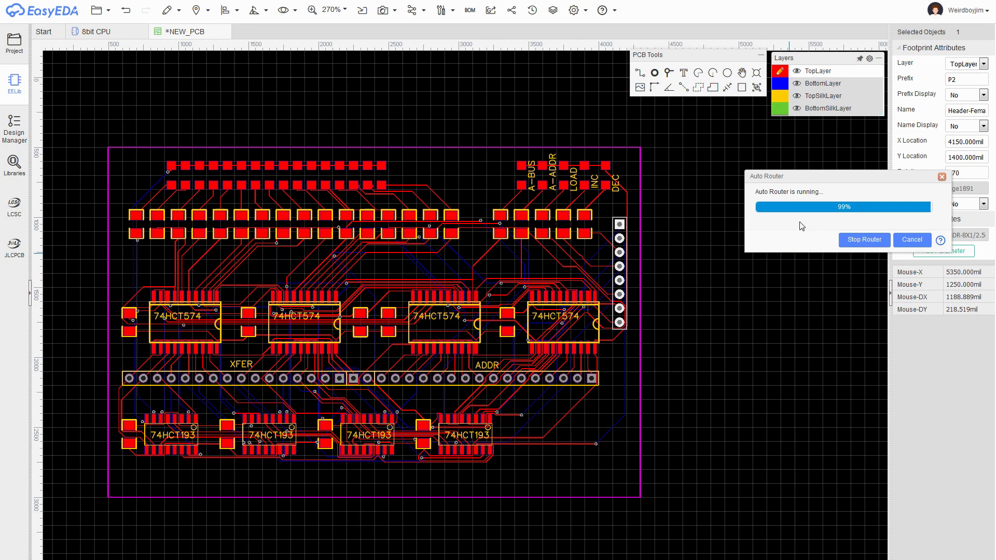
left_click(861, 240)
- Try to route a top-layer track by hand from the REG12 pad of the leftmost 74HCT193
scroll(755, 247, "up", 1)
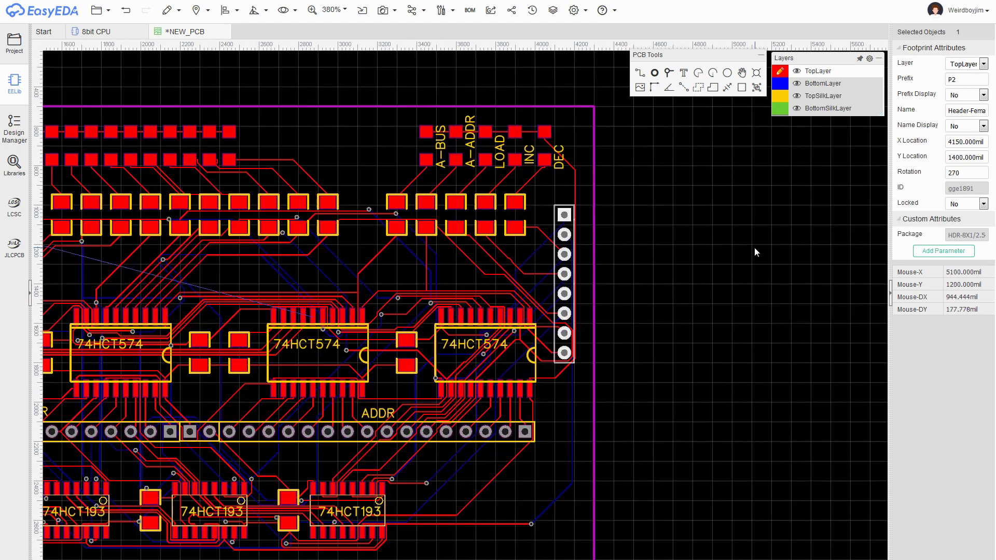
scroll(714, 247, "down", 1)
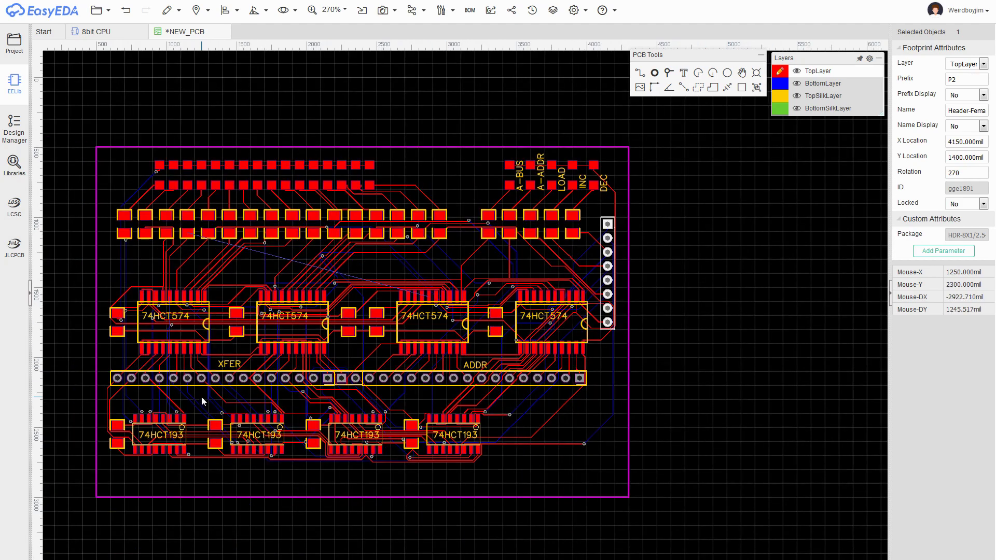
scroll(223, 407, "up", 1)
scroll(220, 269, "up", 2)
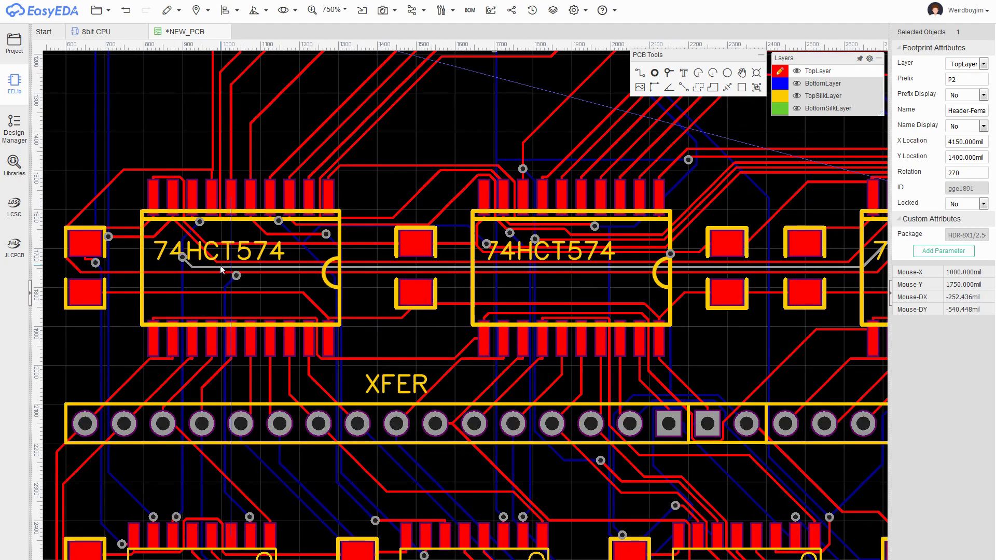
scroll(220, 268, "down", 1)
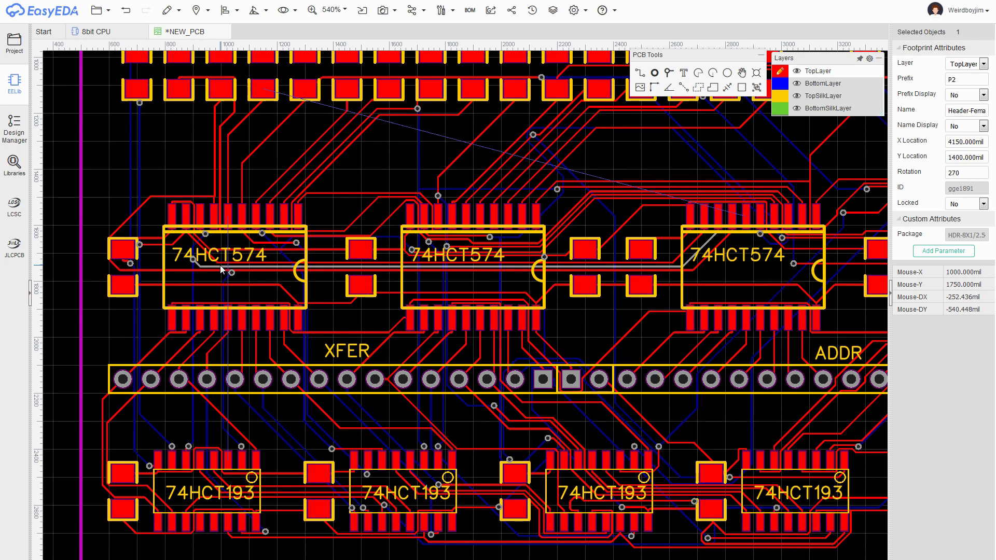
left_click(642, 73)
scroll(254, 450, "up", 1)
left_click(223, 471)
right_click(192, 426)
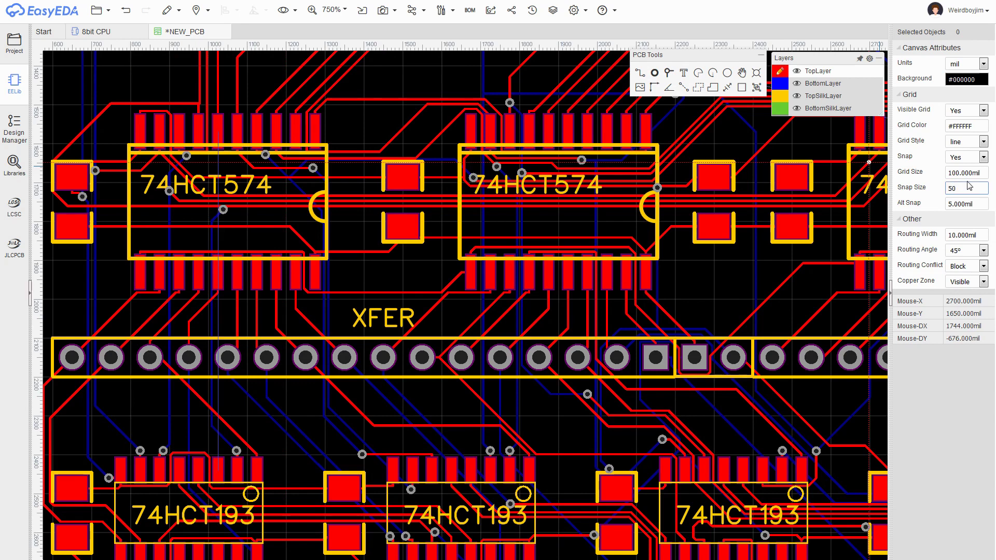
- Turn snapping off and retry the top-layer track from the REG12 pad of the leftmost 74HCT193
left_click(965, 158)
left_click(960, 173)
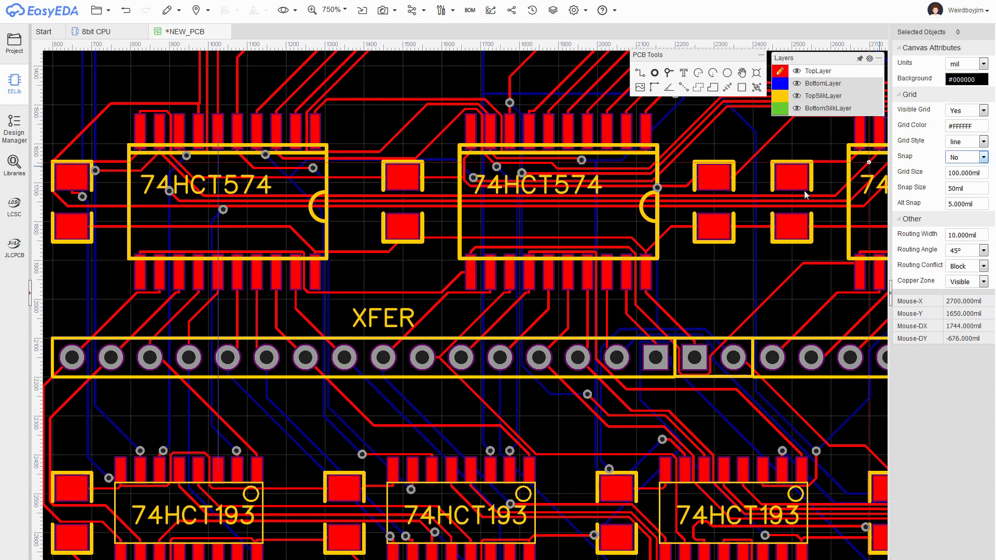
left_click(641, 73)
left_click(218, 465)
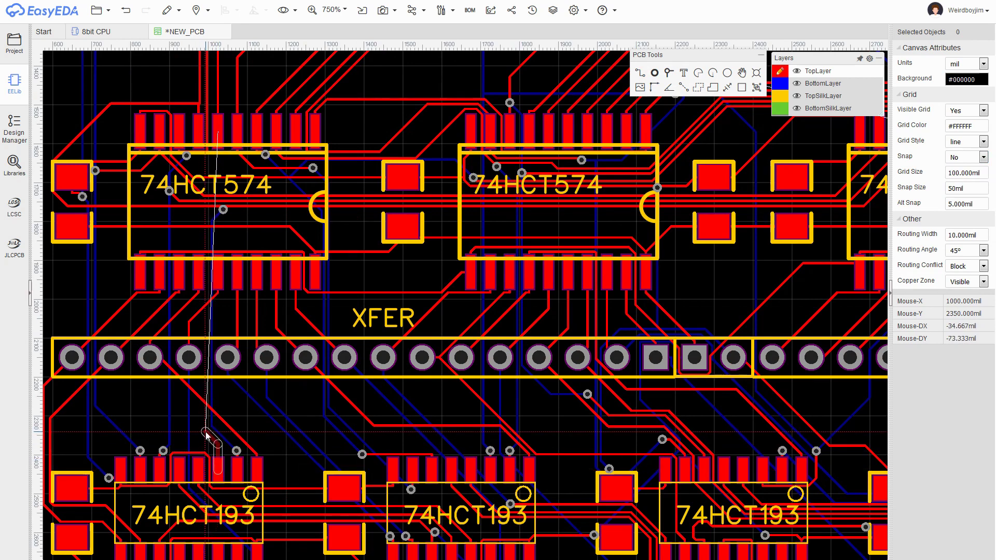
key("Escape")
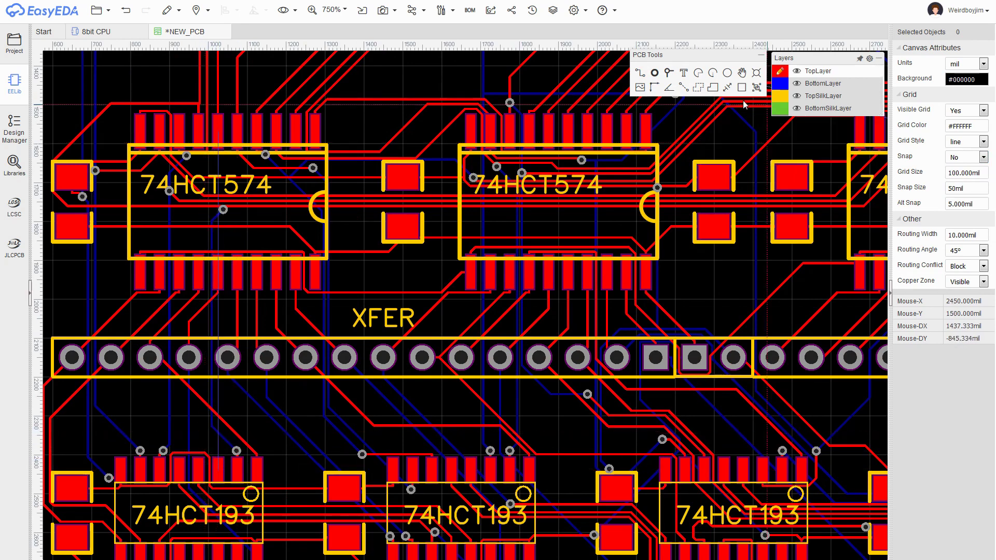
- Try a short top-layer track from the REG12 pad ending in a via just above the chip
left_click(668, 76)
left_click(206, 434)
left_click(206, 433)
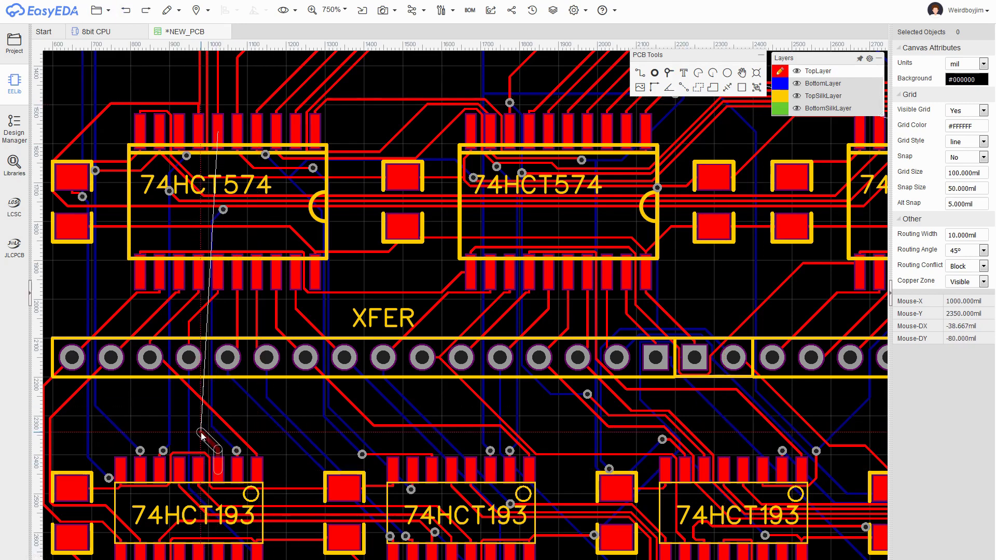
left_click(668, 75)
left_click(206, 436)
- Try to continue the REG12 connection upward from the via with a bottom-layer track
left_click(780, 83)
left_click(641, 74)
left_click(207, 439)
left_click(212, 411)
key("Return")
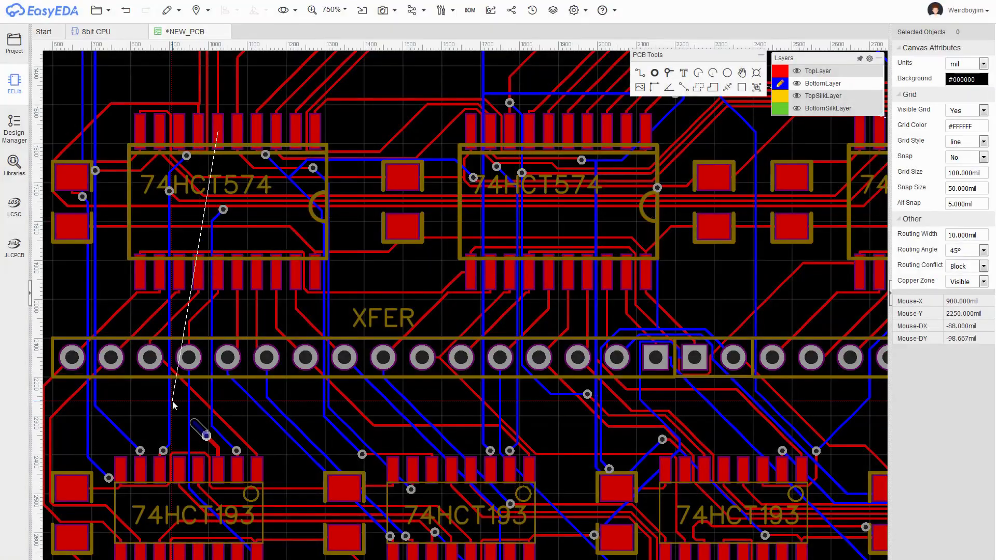
- Cancel the bottom-layer track and undo the last manual routing edits
scroll(207, 410, "up", 5)
scroll(238, 460, "down", 2)
right_click(208, 465)
key("ctrl+z")
key("ctrl+z")
key("ctrl+z")
scroll(287, 314, "down", 6)
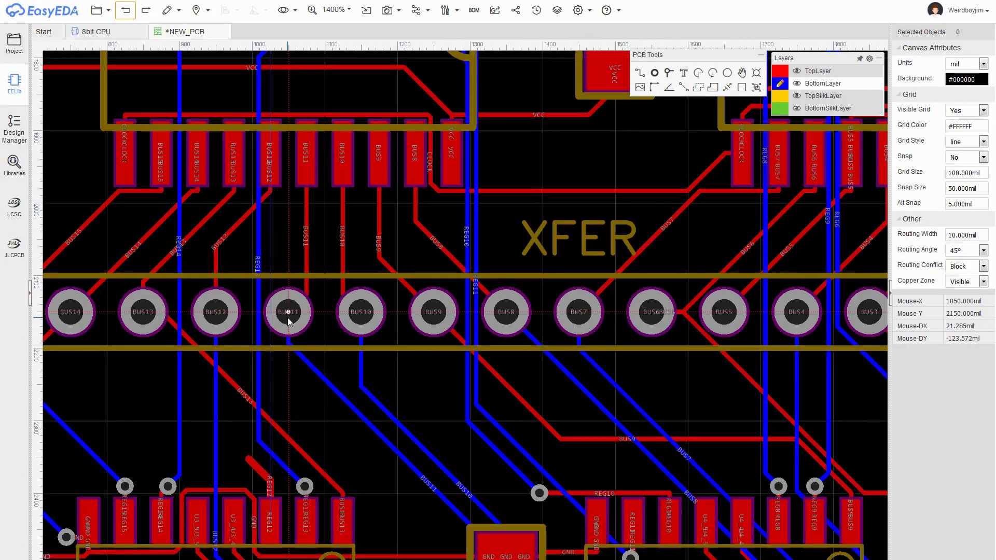
- Save the PCB under the title "Address Register"
key("ctrl+s")
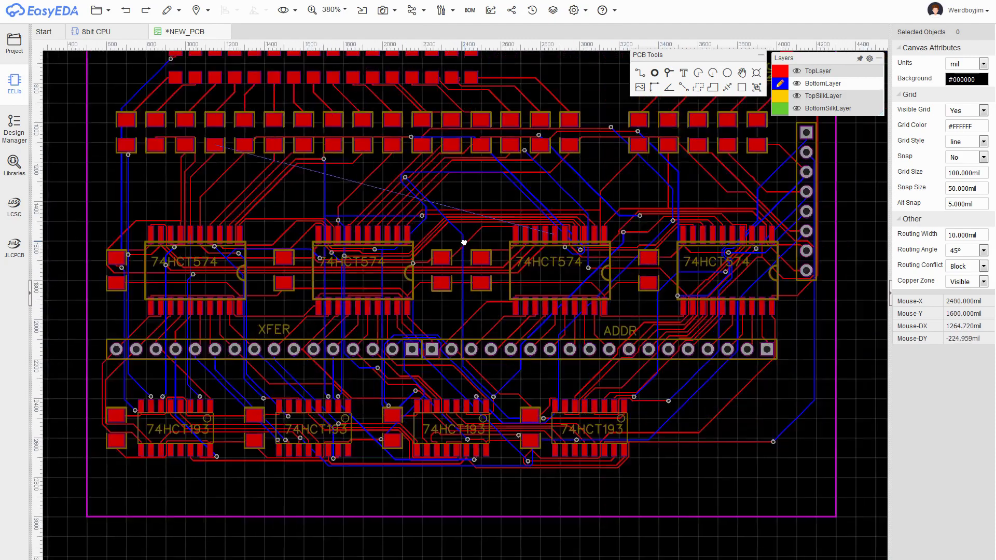
type("Address Register")
key("Return")
- Start another auto-router run on the saved board and cancel it
left_click(412, 10)
left_click(432, 28)
left_click(618, 392)
left_click(911, 240)
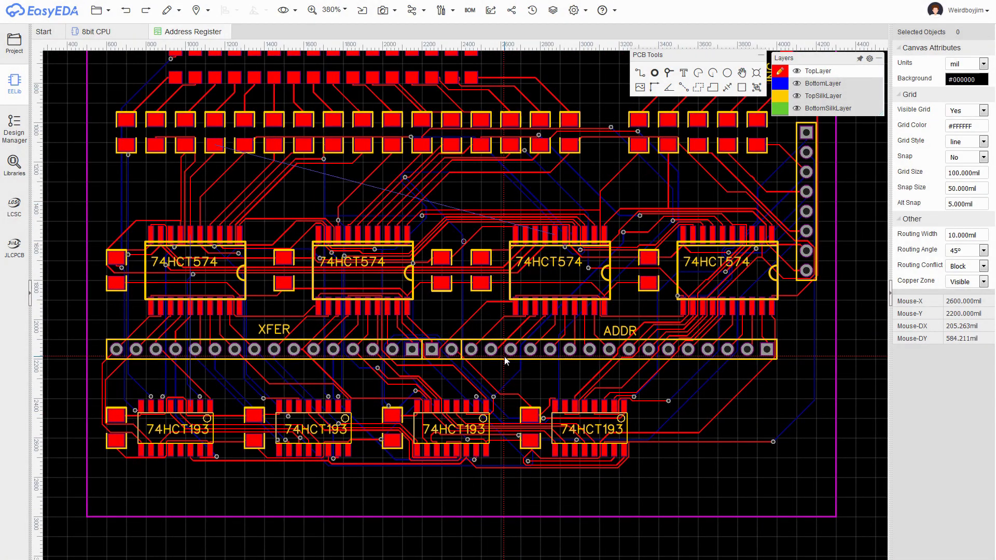
scroll(275, 468, "up", 3)
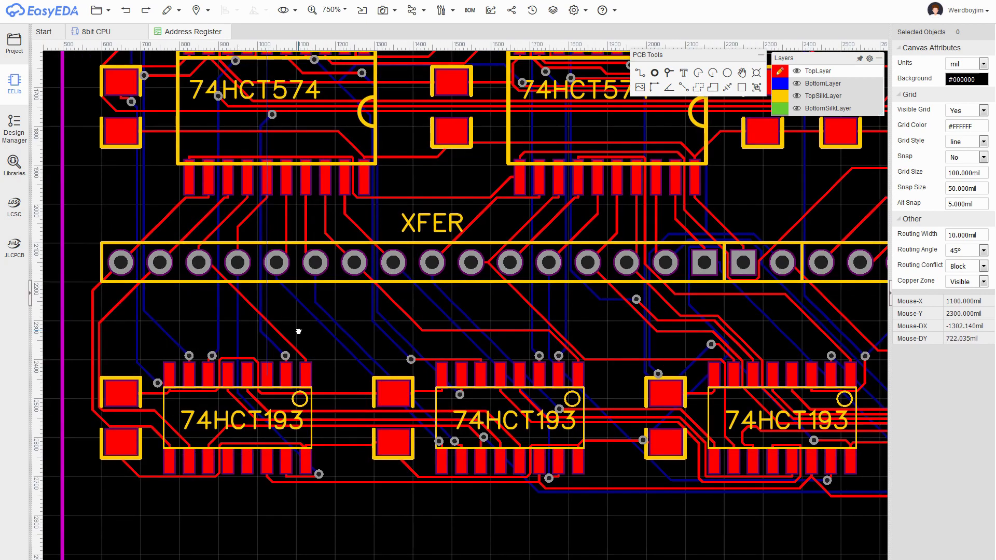
- Open the design manager and check the board's nets and DRC errors
scroll(322, 438, "down", 2)
right_click_drag(799, 188, 383, 252)
left_click(14, 128)
left_click(32, 78)
left_click(94, 91)
mouse_move(411, 9)
left_click(451, 41)
key("Escape")
scroll(405, 332, "down", 2)
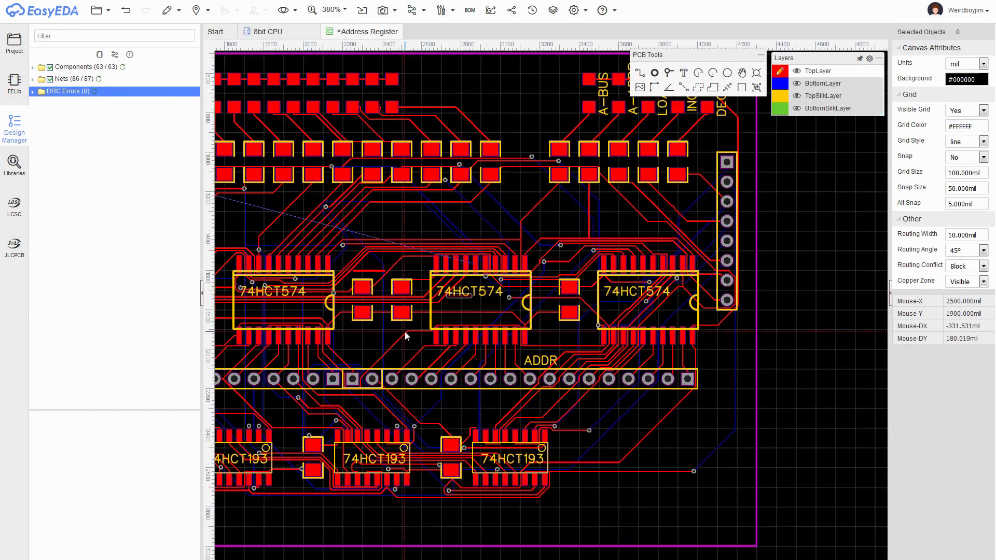
- Route the REG12 net on the top layer from the first 74HCT193 to a via just above the chip
scroll(313, 271, "up", 4)
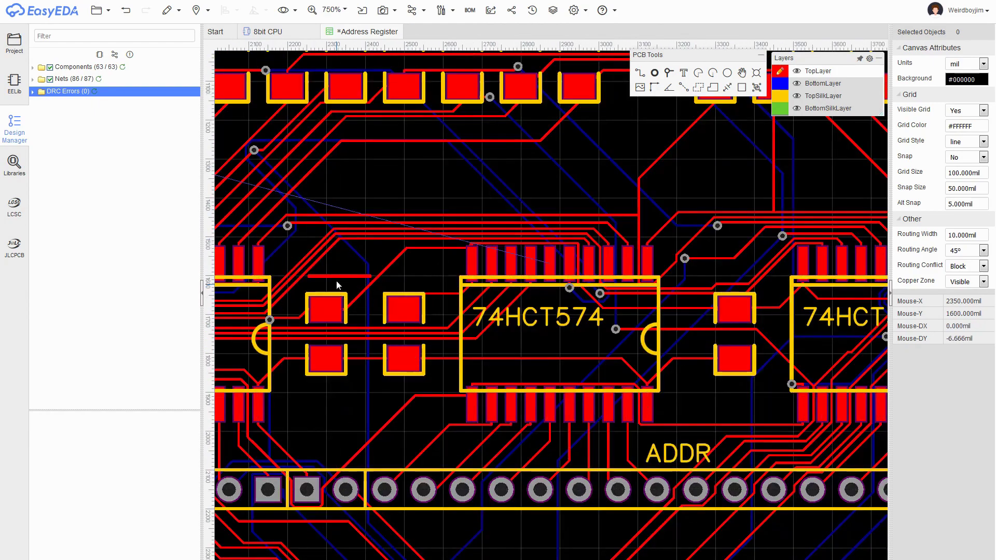
scroll(336, 281, "down", 2)
scroll(495, 248, "up", 1)
scroll(518, 235, "down", 1)
right_click_drag(315, 252, 433, 252)
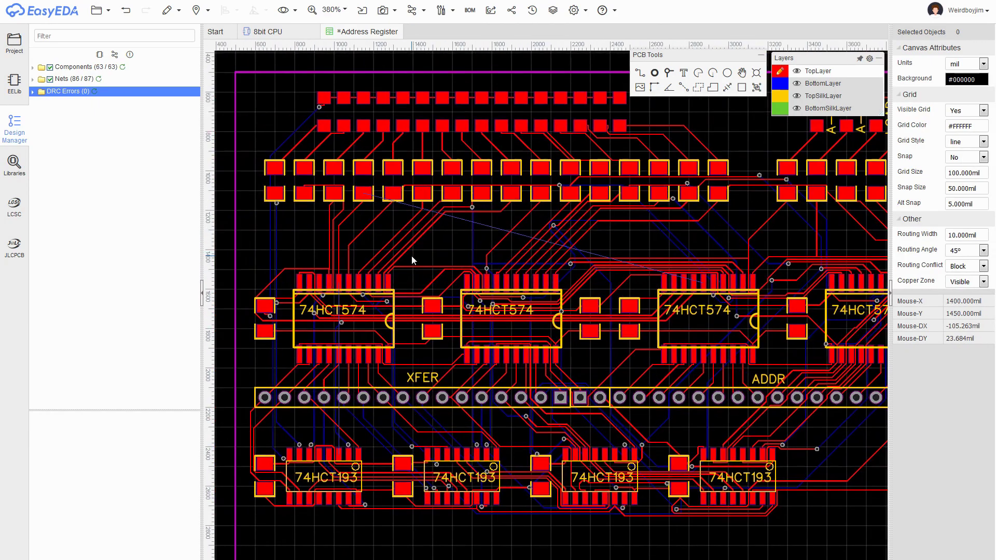
scroll(412, 257, "up", 2)
right_click_drag(332, 511, 414, 400)
left_click(640, 73)
left_click(389, 426)
left_click(374, 398)
key("v")
right_click(335, 378)
- Try to run a bottom-layer track from the REG12 via up towards the resistor row, and undo it
left_click(780, 83)
left_click(641, 73)
left_click(326, 383)
scroll(353, 156, "down", 2)
right_click_drag(345, 126, 340, 250)
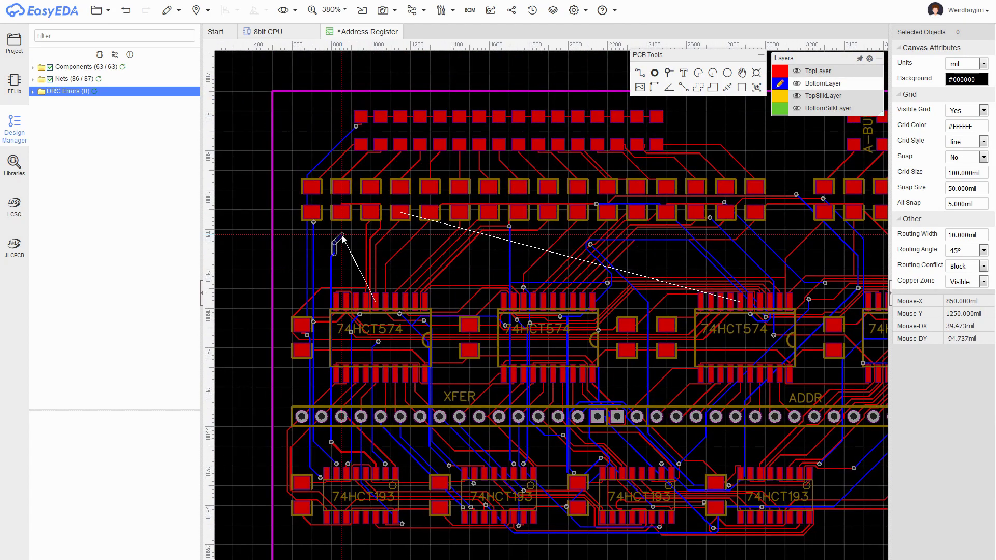
left_click(125, 10)
- Route REG12 from its resistor pad on the top layer to a via beside the row, and join it to the lower via on the bottom layer
left_click(780, 71)
left_click(398, 200)
left_click(125, 9)
left_click(398, 199)
scroll(352, 198, "up", 2)
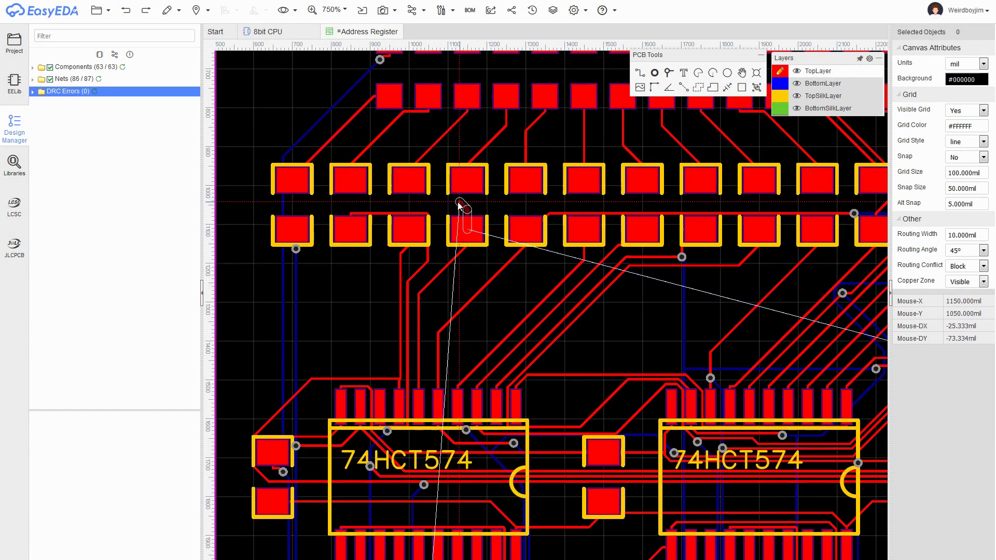
left_click(321, 214)
left_click(320, 267)
right_click_drag(369, 326, 376, 183)
left_click(127, 10)
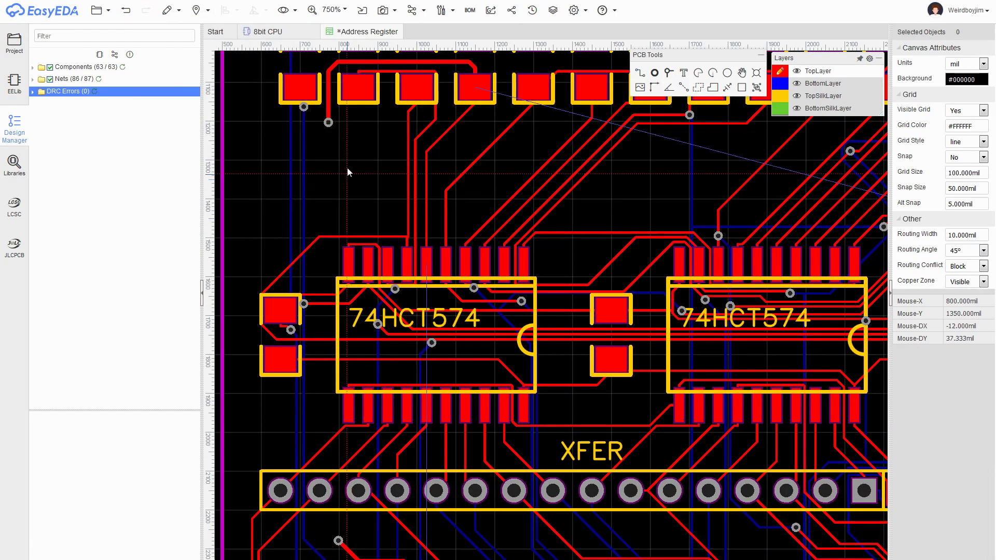
scroll(384, 216, "down", 2)
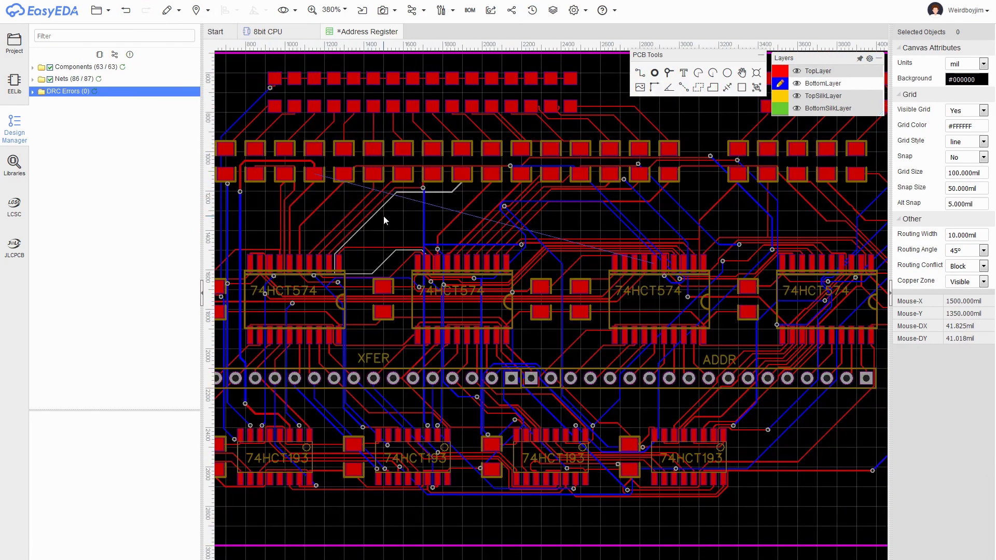
- Examine the remaining REG12 ratline and look for a free path from the resistor row to the third 74HCT574
scroll(567, 212, "up", 2)
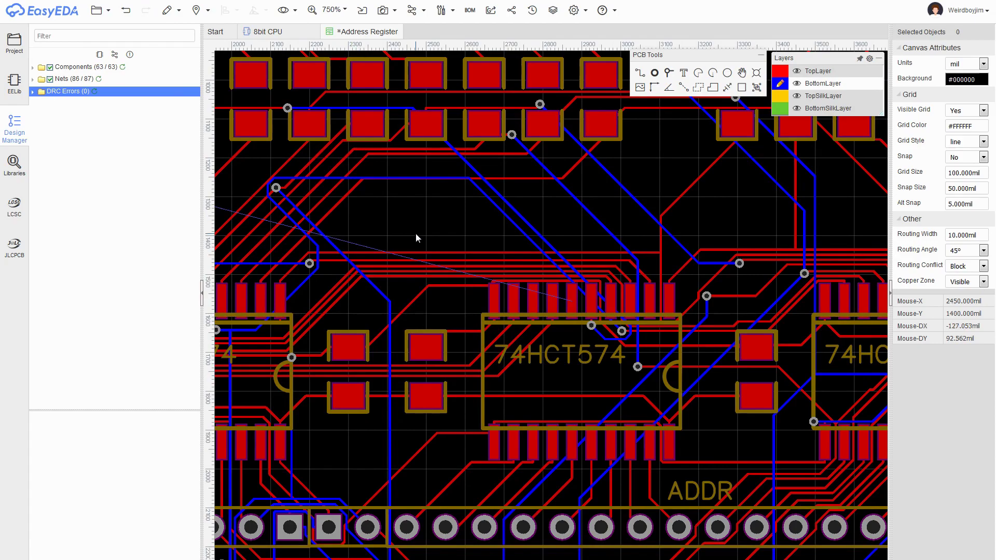
scroll(415, 238, "up", 2)
right_click_drag(668, 233, 410, 202)
right_click_drag(719, 353, 555, 336)
scroll(469, 342, "down", 3)
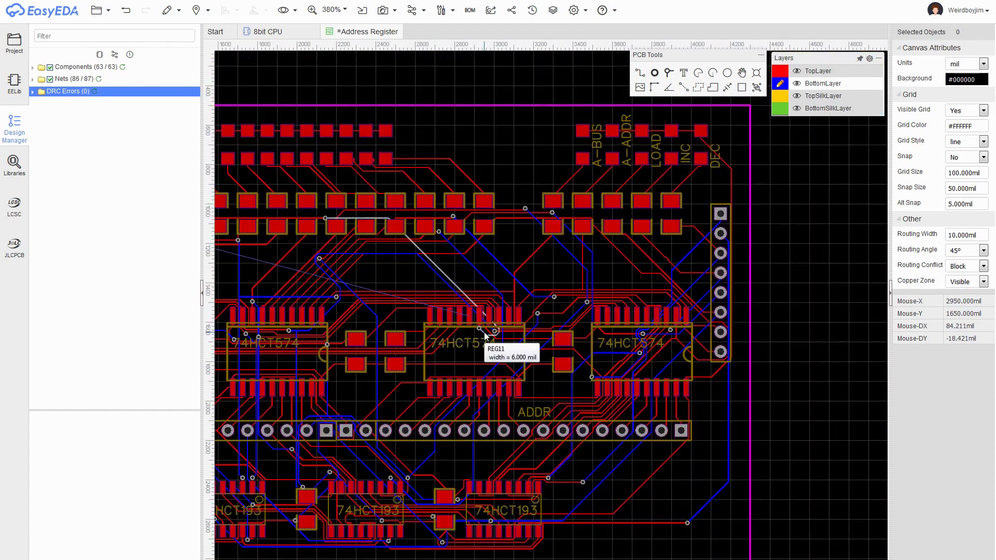
scroll(492, 343, "up", 4)
scroll(550, 302, "down", 3)
right_click_drag(405, 218, 595, 313)
right_click_drag(323, 305, 343, 260)
scroll(520, 353, "down", 1)
right_click_drag(530, 415, 456, 393)
scroll(459, 270, "up", 1)
right_click_drag(623, 275, 432, 285)
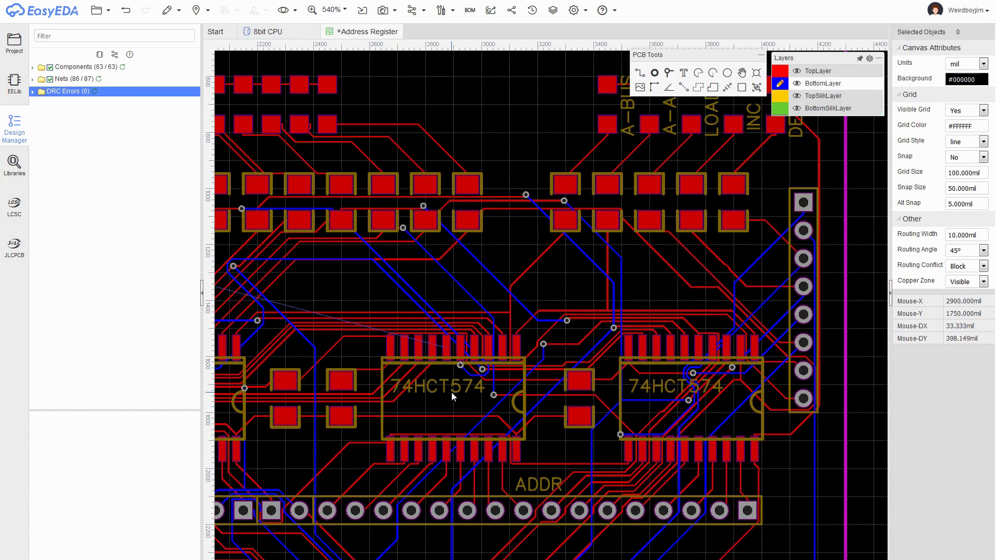
scroll(358, 316, "down", 1)
right_click_drag(342, 303, 514, 258)
right_click_drag(312, 264, 570, 227)
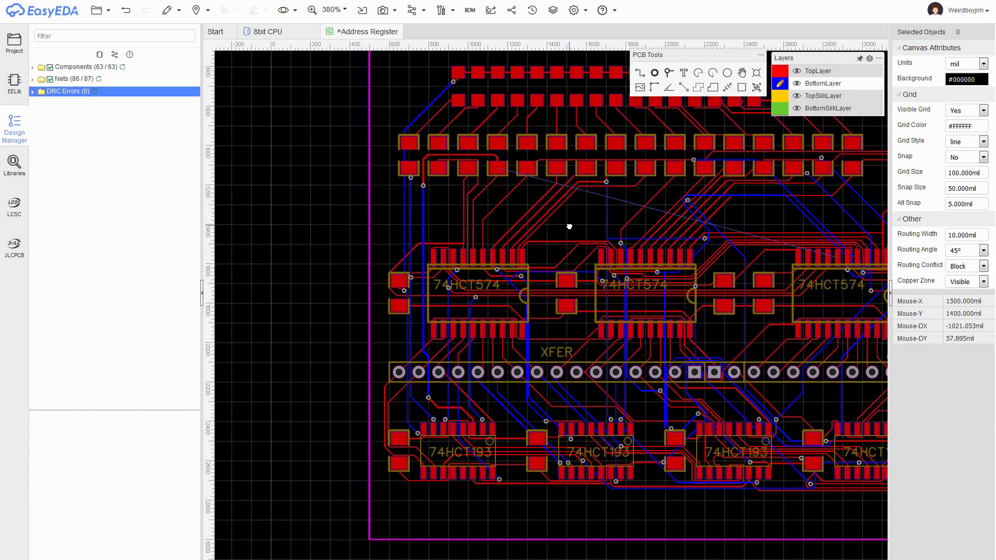
scroll(419, 281, "up", 3)
scroll(582, 129, "down", 5)
right_click_drag(742, 177, 501, 300)
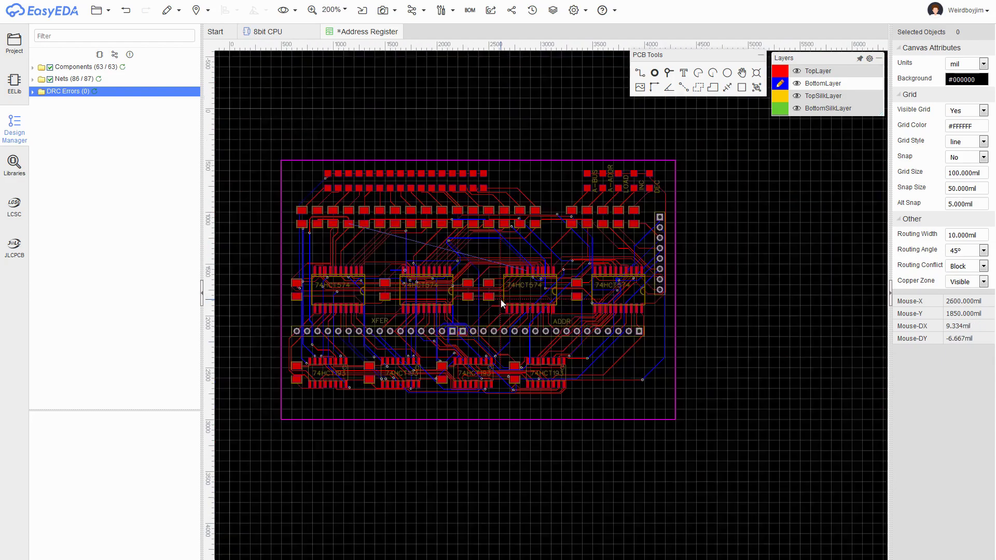
- Move the upper REG12 via up between the first two resistor pads
scroll(501, 300, "up", 2)
right_click_drag(293, 243, 464, 284)
mouse_move(308, 254)
left_mouse_down()
mouse_move(315, 267)
mouse_move(294, 247)
left_mouse_up()
left_click(308, 251)
scroll(322, 261, "up", 2)
mouse_move(294, 209)
left_mouse_down()
mouse_move(296, 250)
mouse_move(295, 213)
left_mouse_up()
- Try to run a REG12 track from the moved via along the resistor row, and undo it
right_click_drag(725, 256, 707, 278)
key("w")
left_click(277, 235)
right_click_drag(797, 258, 488, 248)
right_click(338, 229)
scroll(332, 233, "down", 3)
scroll(323, 240, "up", 1)
left_click(125, 10)
- Route REG12 on the bottom layer from the moved via along the resistor row, ending diagonally below the row towards the third 74HCT574
left_click(641, 73)
left_click(241, 231)
scroll(574, 251, "up", 2)
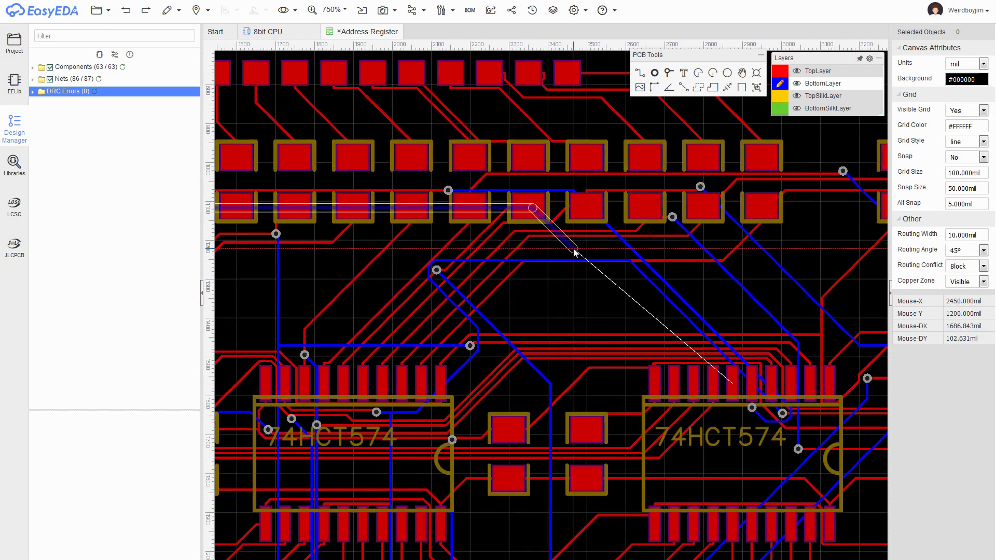
right_click(593, 250)
- Place a via at the end of the REG12 bottom-layer track and shift the nearby REG7 track down to make room
right_click_drag(618, 326, 497, 54)
right_click_drag(696, 196, 570, 495)
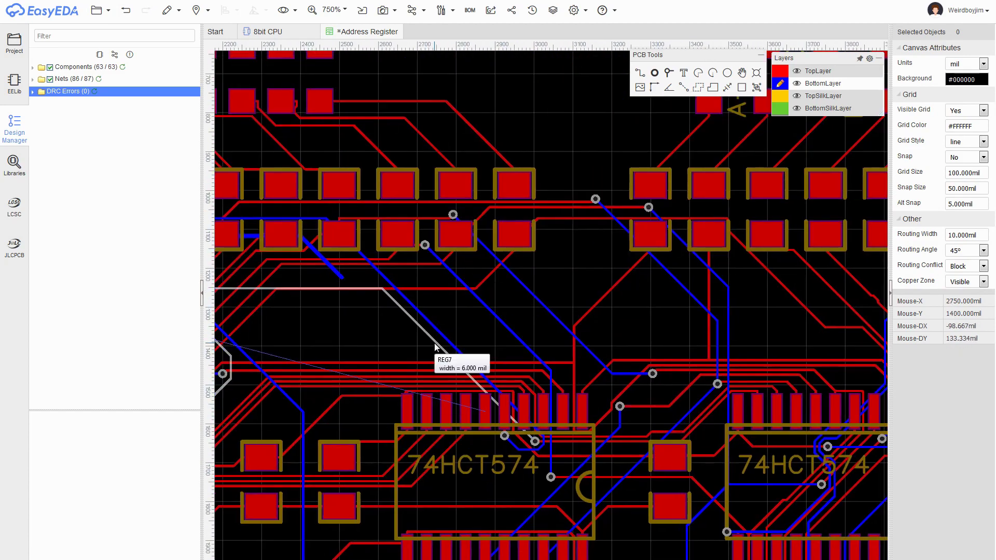
right_click_drag(368, 342, 498, 316)
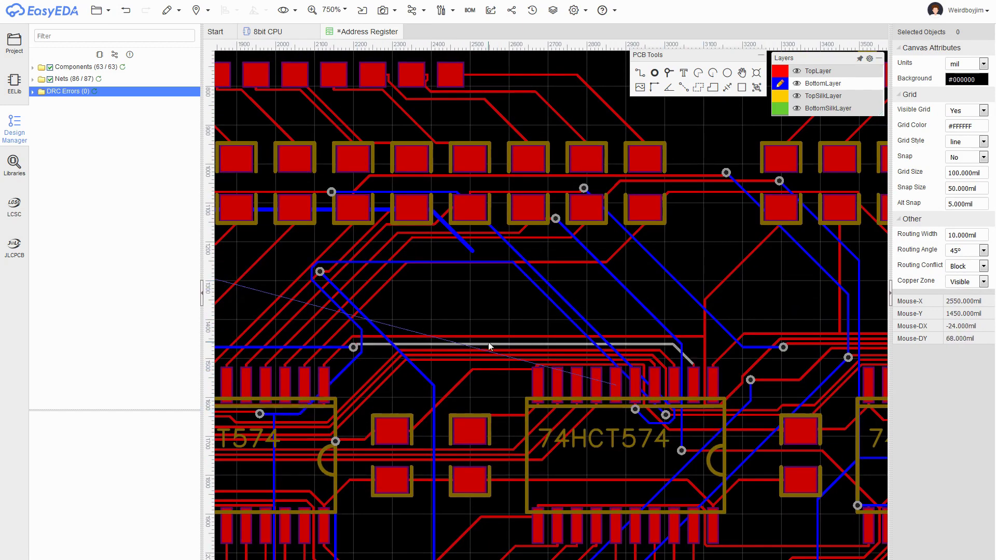
scroll(473, 252, "up", 2)
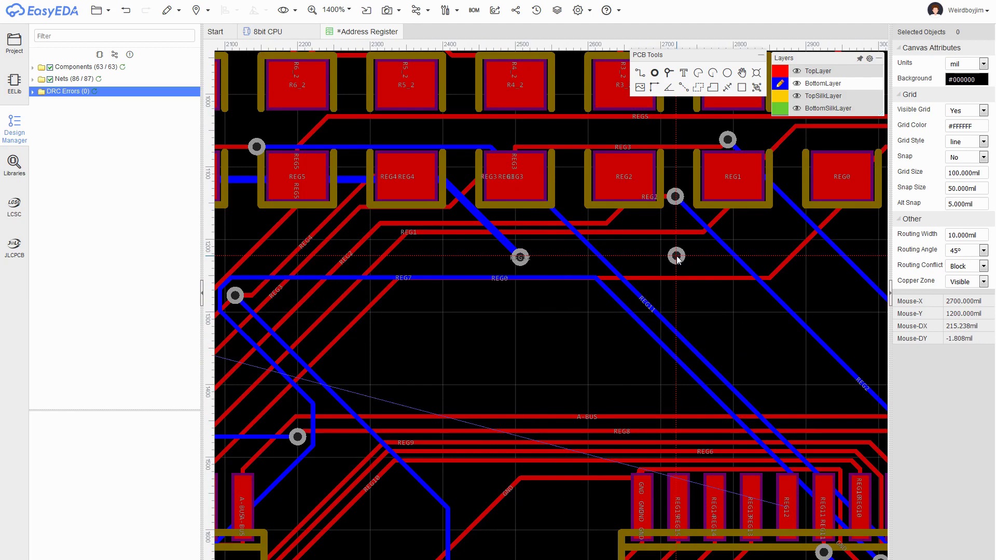
right_click_drag(780, 371, 722, 306)
left_click(604, 281)
right_click_drag(610, 285, 521, 237)
left_click_drag(536, 180, 536, 256)
- Delete the via at the end of the REG12 bottom-layer track and extend the track diagonally towards the third 74HCT574
left_click(457, 154)
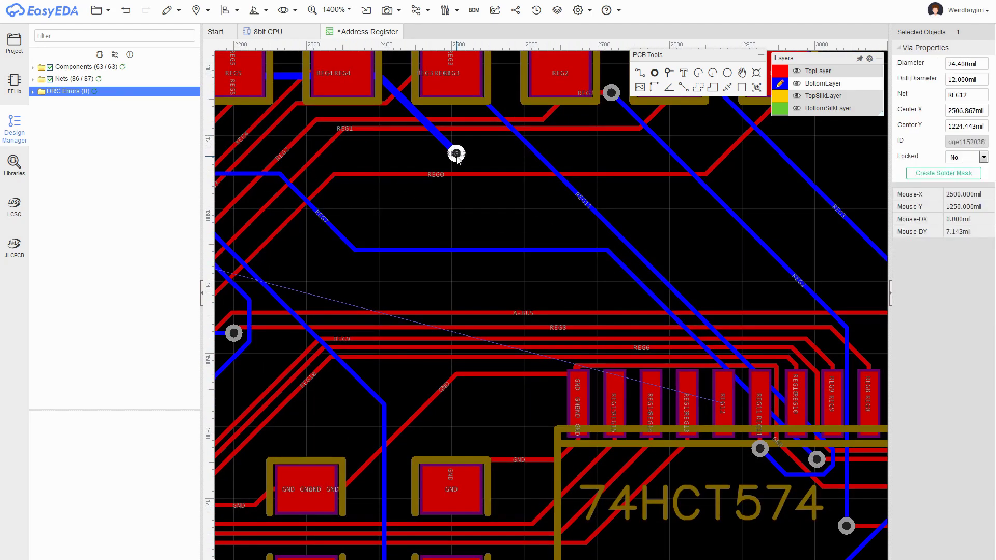
key("Delete")
left_click_drag(457, 154, 522, 219)
- Try to place a via close below the third 74HCT574's REG12 pin and connect it on the top layer, and undo it
left_click(669, 73)
left_click(725, 475)
right_click(707, 477)
left_click(780, 71)
key("w")
left_click(724, 404)
scroll(725, 458, "up", 1)
left_click(726, 481)
scroll(755, 481, "down", 1)
right_click_drag(754, 481, 623, 404)
left_click(126, 11)
left_click(126, 11)
- Place a via inside the third 74HCT574's outline, well below its REG12 pin, and connect it to the pin with a top-layer track
left_click(669, 72)
left_click(601, 473)
key("w")
left_click(601, 473)
left_click(601, 374)
right_click(618, 401)
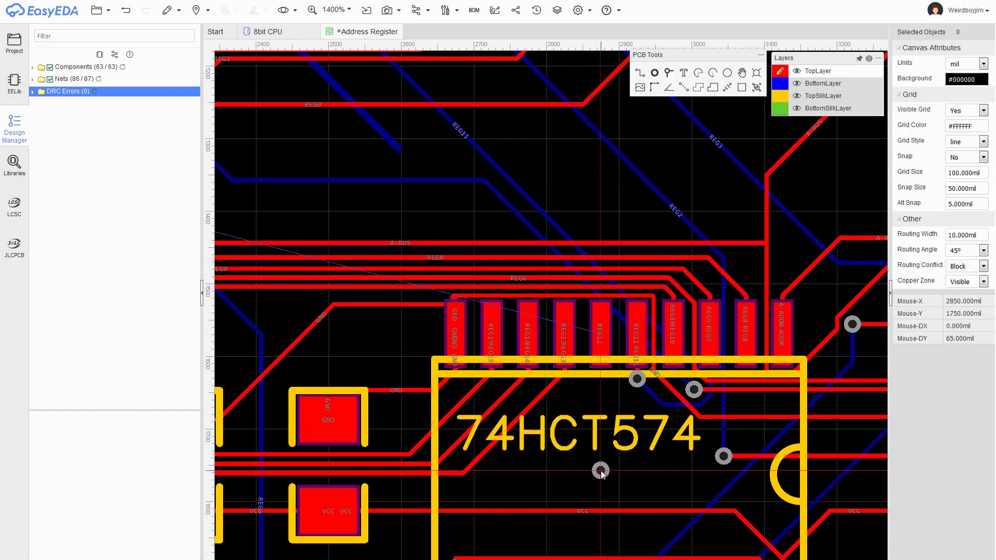
left_click(601, 471)
left_click(613, 464)
- Complete REG12 with a bottom-layer diagonal from that via, switching to the top layer to reach the end of the resistor-row track
key("b")
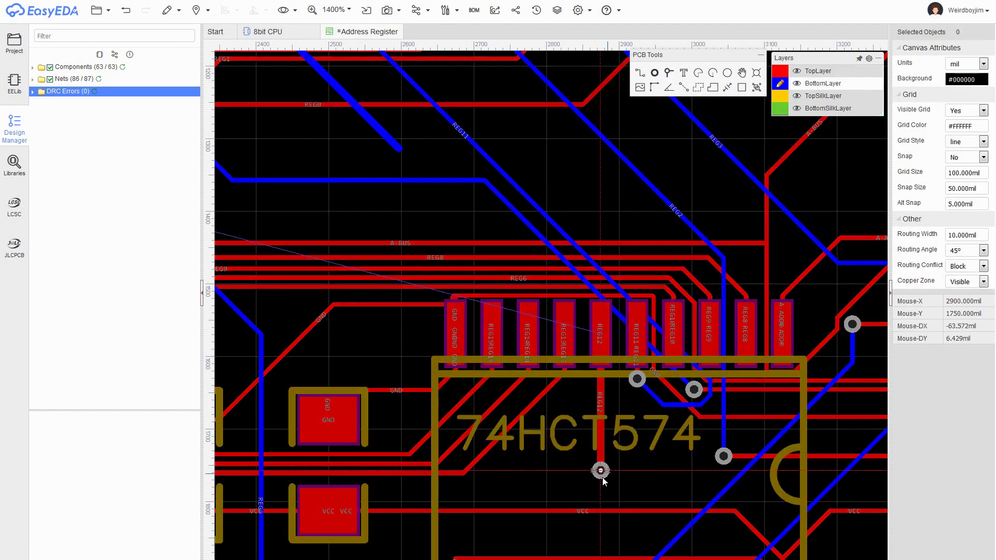
key("w")
left_click(601, 471)
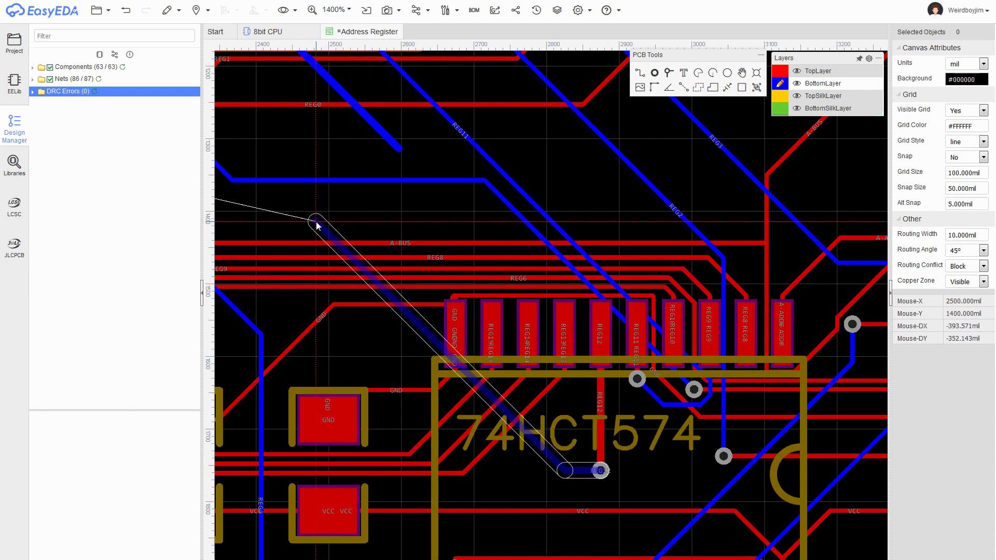
key("t")
left_click(399, 148)
right_click(399, 148)
- Adjust the kinked section of the top-layer INC track between its resistor and the vertical header
scroll(605, 241, "down", 6)
scroll(324, 183, "up", 3)
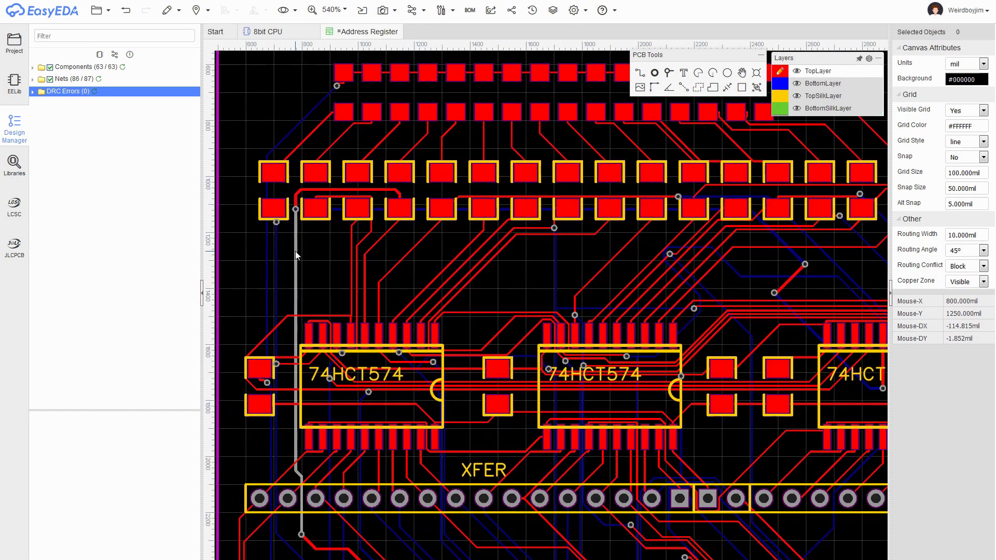
scroll(403, 205, "down", 3)
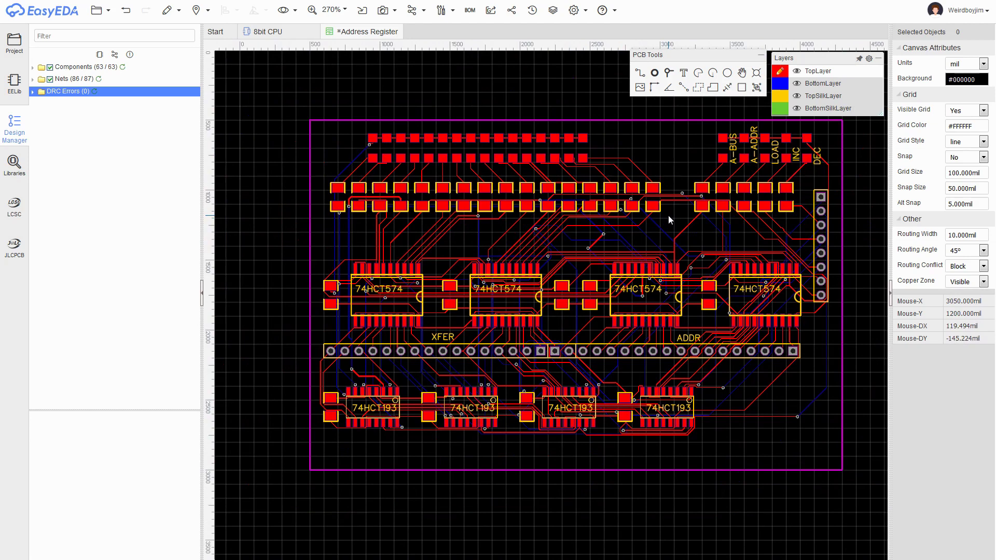
scroll(669, 216, "up", 5)
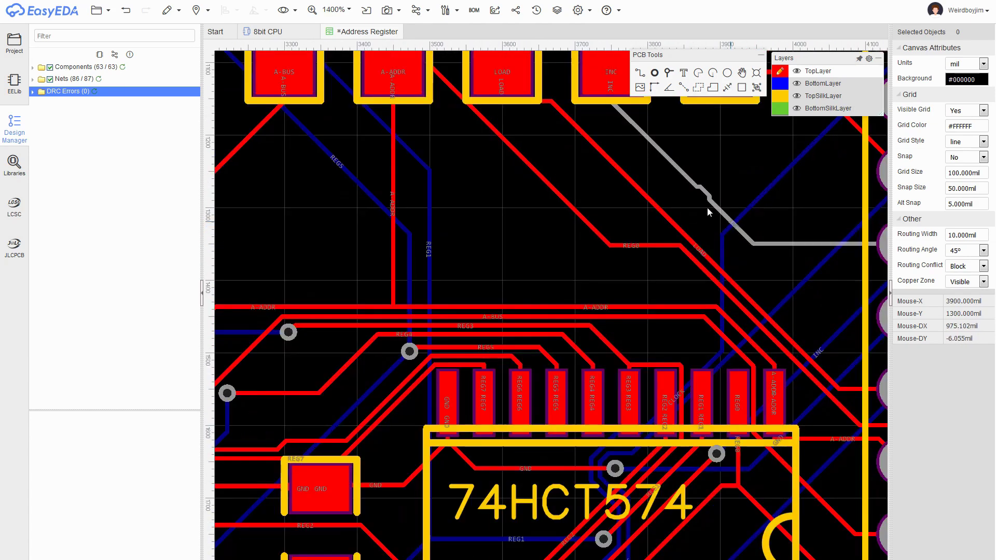
left_click(705, 199)
scroll(701, 202, "down", 2)
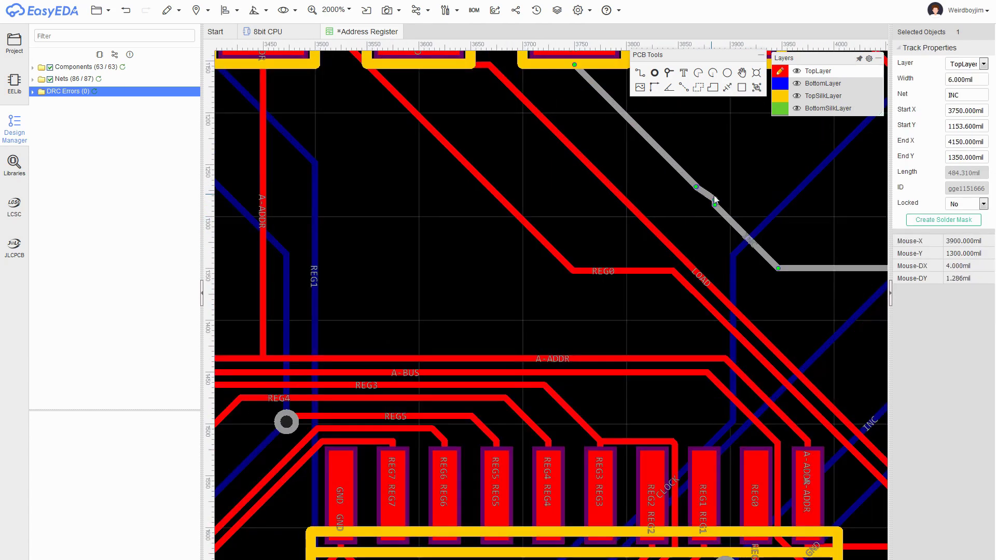
scroll(586, 213, "down", 3)
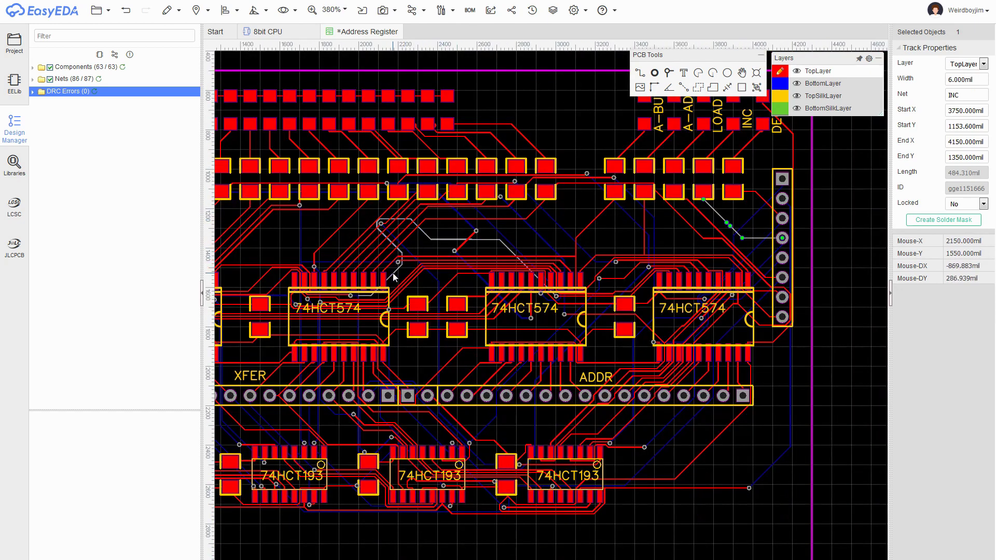
- Move the CLEAR via beside the last 74HCT193 inward to X 3660.7 mil, pulling its bottom-layer track in with it
left_click(732, 455)
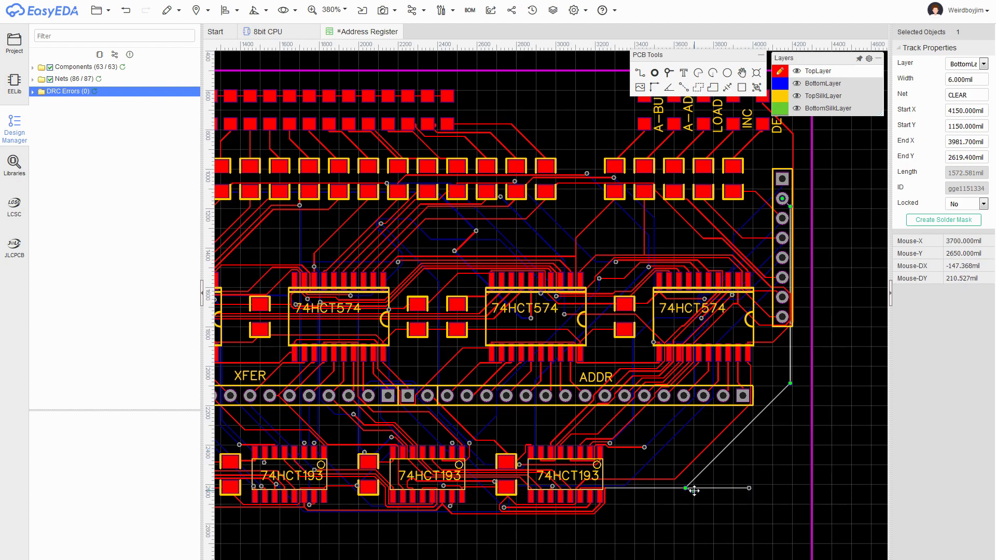
scroll(700, 489, "up", 3)
scroll(700, 493, "down", 1)
left_click(661, 446)
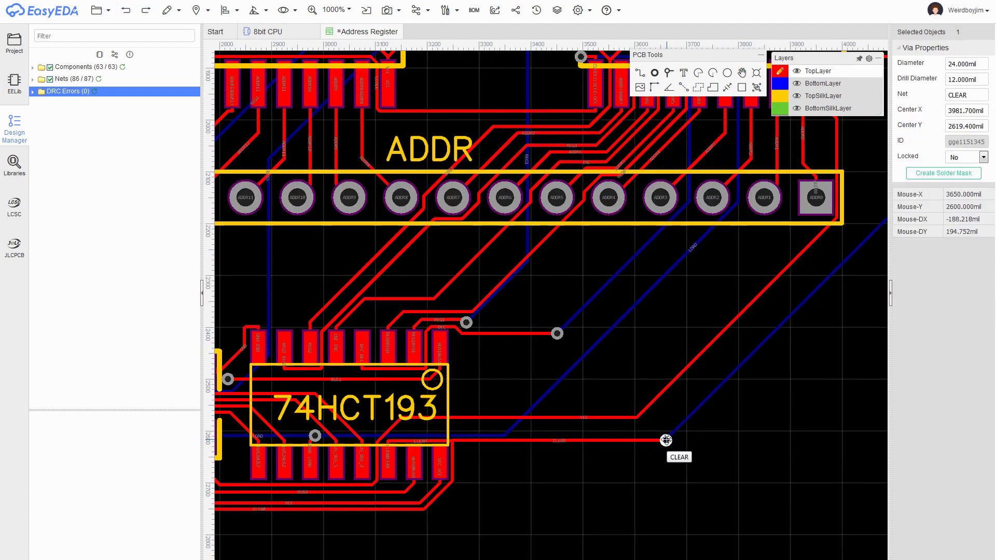
scroll(608, 298, "down", 3)
right_click_drag(427, 232, 544, 303)
scroll(546, 222, "down", 1)
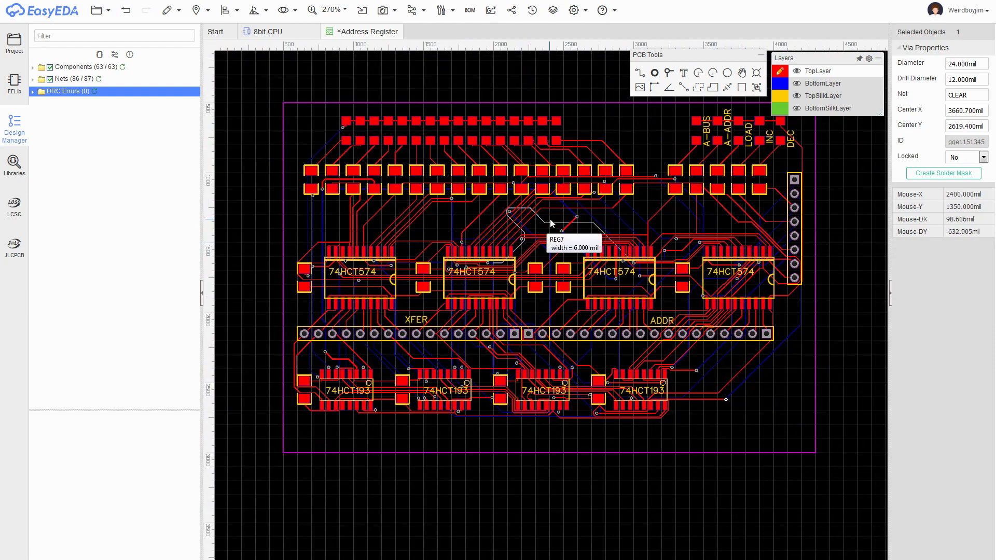
right_click_drag(846, 207, 825, 238)
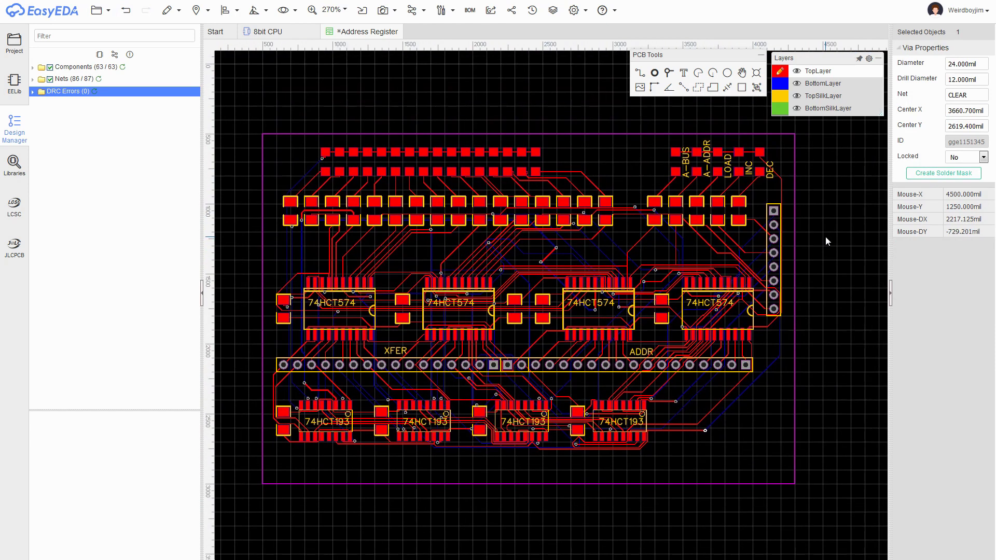
left_click(826, 237)
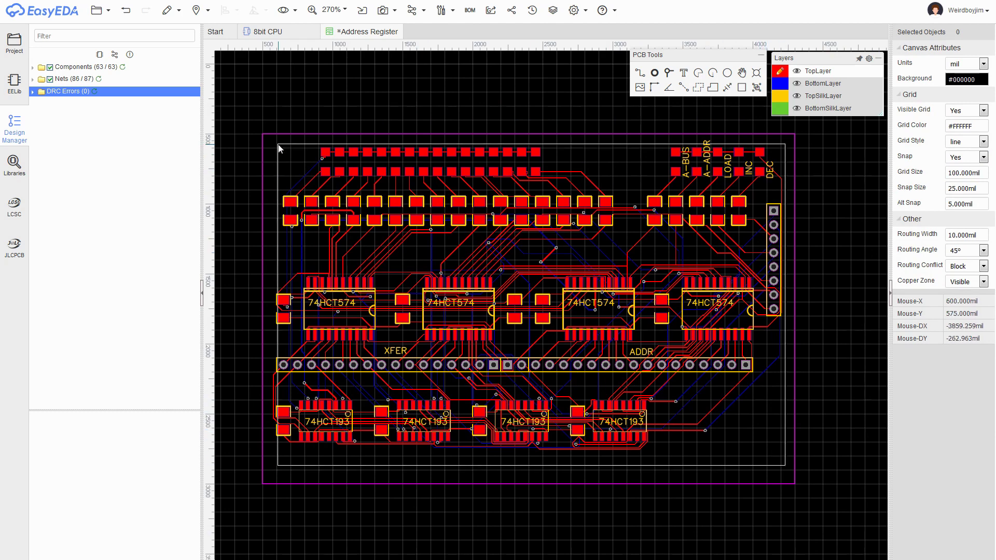
- With a 25 mil snap, shift the whole layout about 50 mil up and left, and pull in the board outline's right and bottom edges
left_click_drag(783, 465, 278, 144)
left_click_drag(341, 151, 333, 144)
left_click(795, 264)
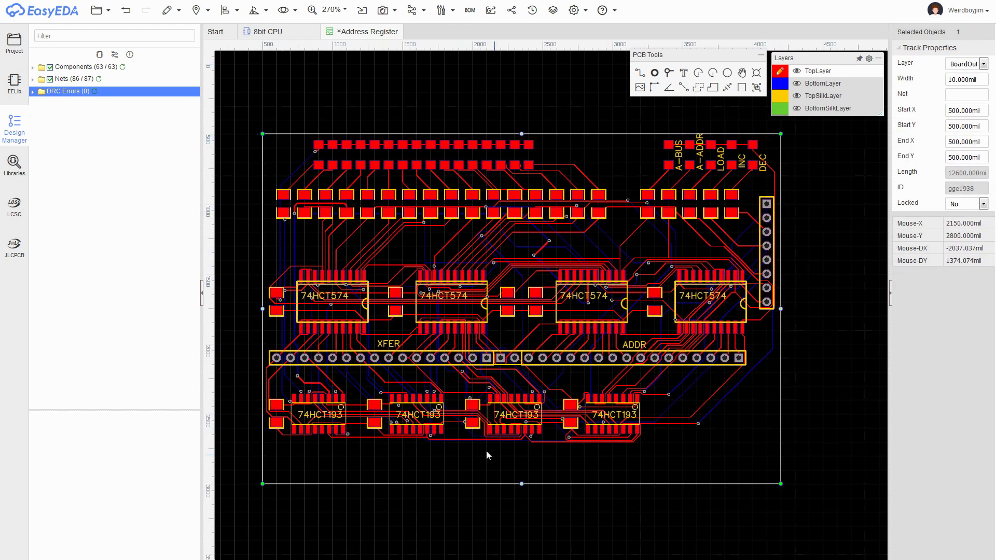
left_click_drag(531, 484, 530, 456)
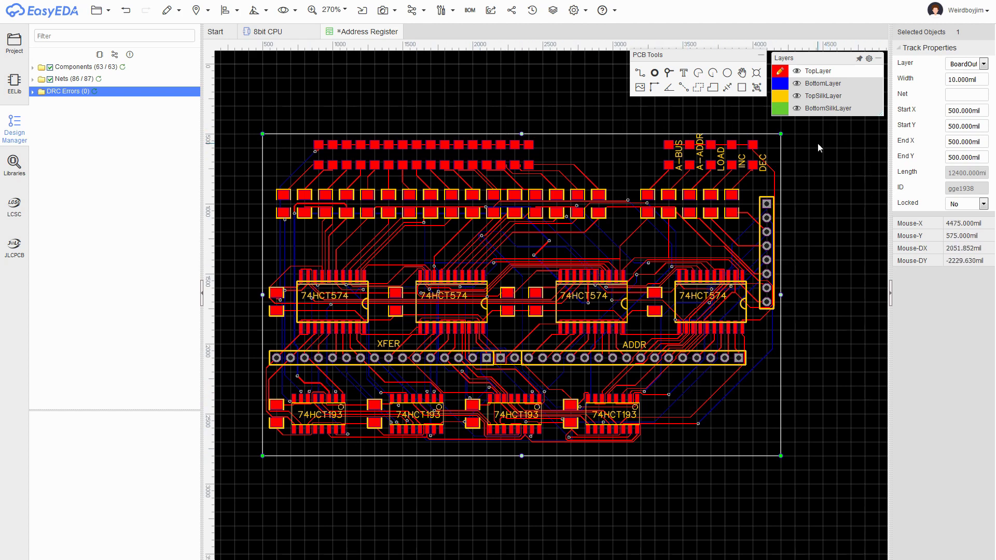
- Draw a solid GND copper area on the bottom layer just inside the board outline
left_click(780, 83)
key("Escape")
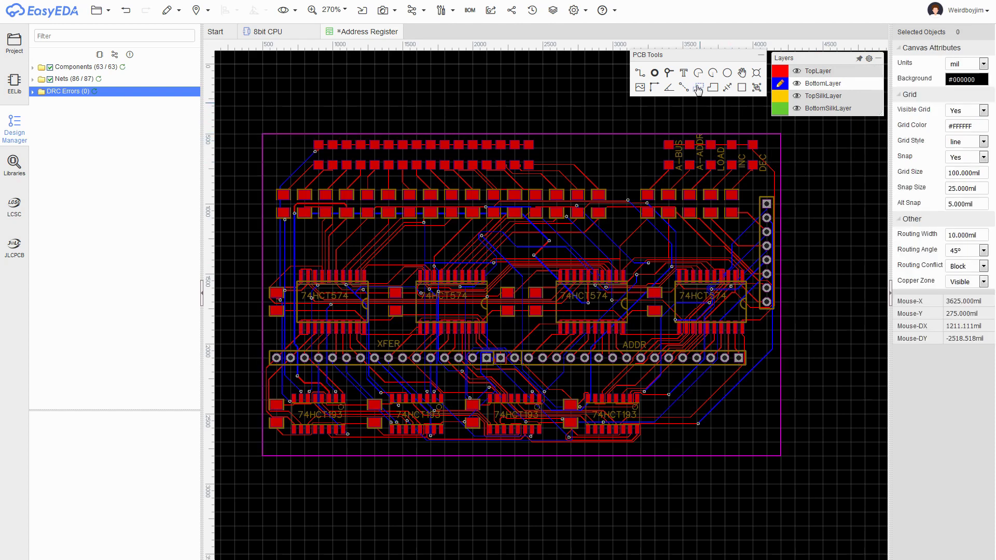
left_click(265, 139)
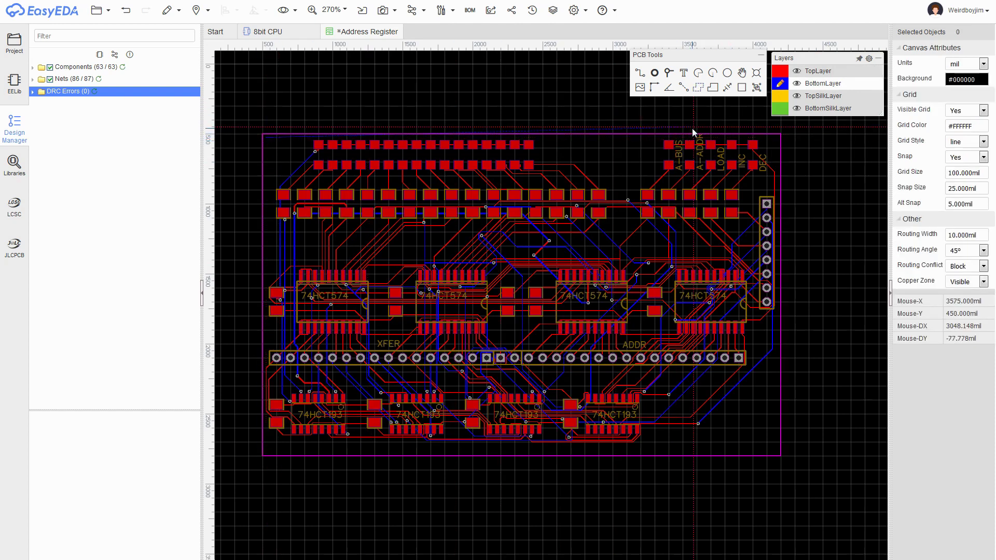
left_click(777, 137)
left_click(777, 453)
left_click(265, 452)
left_click(265, 139)
left_click(612, 158)
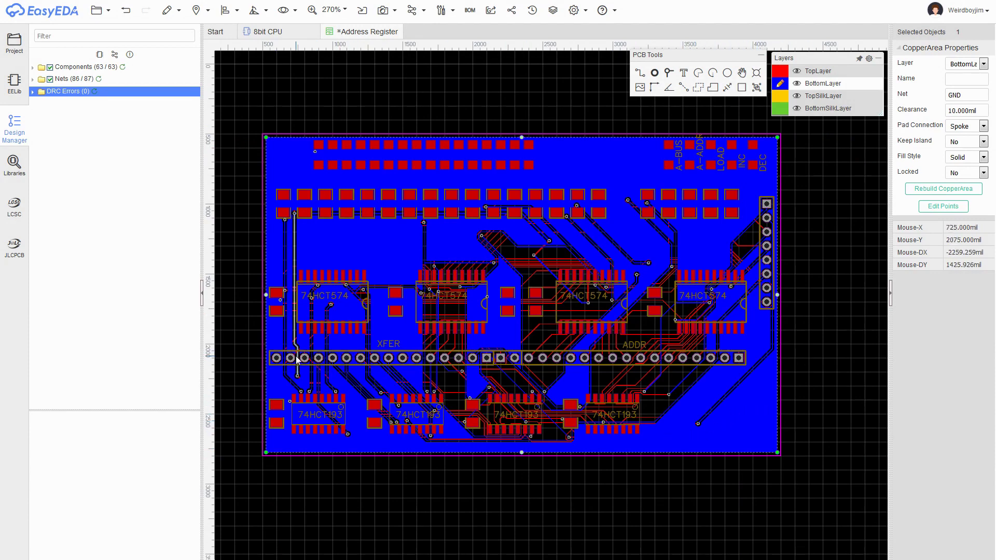
- Draw a rectangular solid copper area on the top layer just inside the board outline and assign it to net VCC
mouse_move(843, 142)
left_click(781, 71)
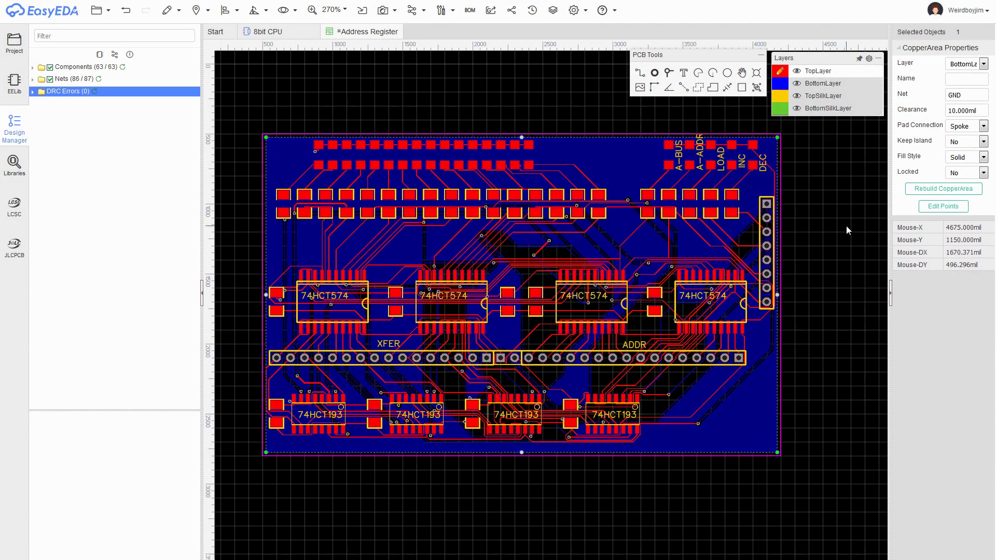
left_click(699, 87)
left_click(698, 88)
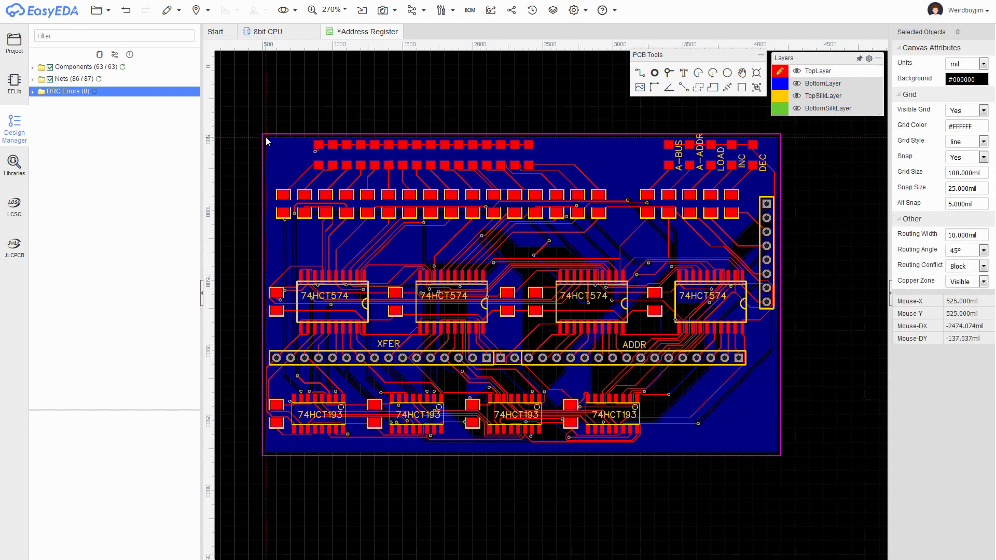
left_click(265, 137)
left_click(778, 452)
left_click(266, 452)
left_click(266, 138)
left_click(778, 161)
double_click(980, 94)
type("VCC")
key("Return")
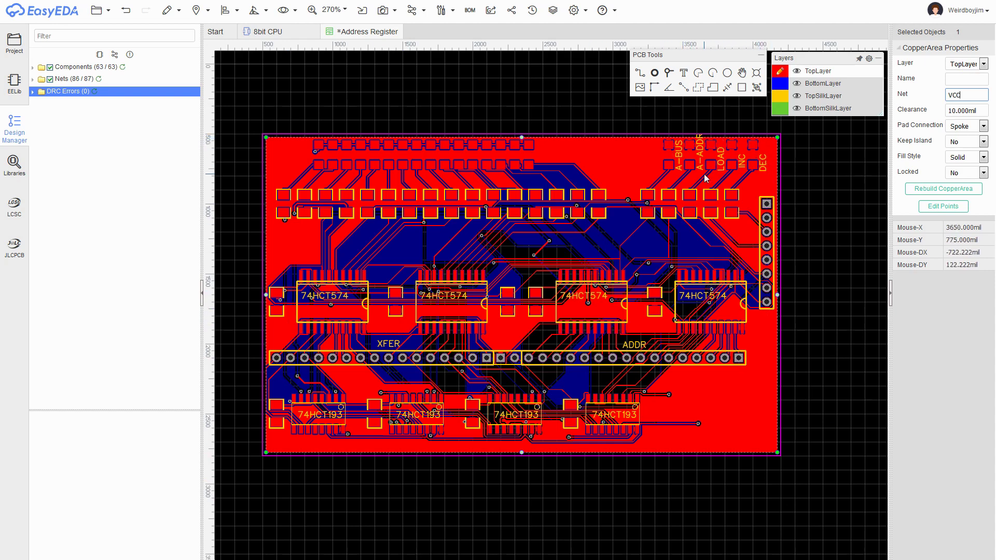
- Line up the upper ends of the A-BUS, A-ADDR, LOAD, INC and DEC silkscreen labels near the board's upper edge
left_click(720, 158)
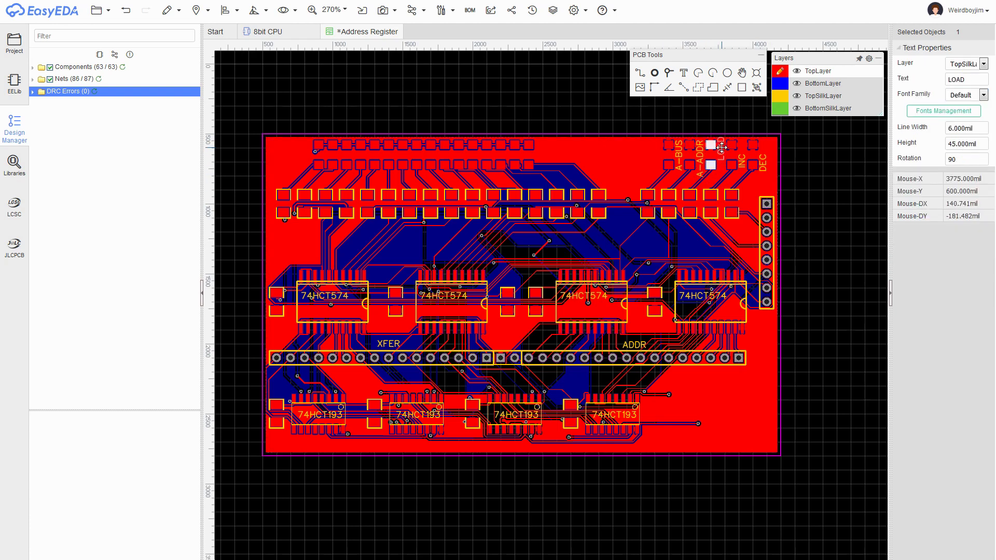
left_click(744, 152)
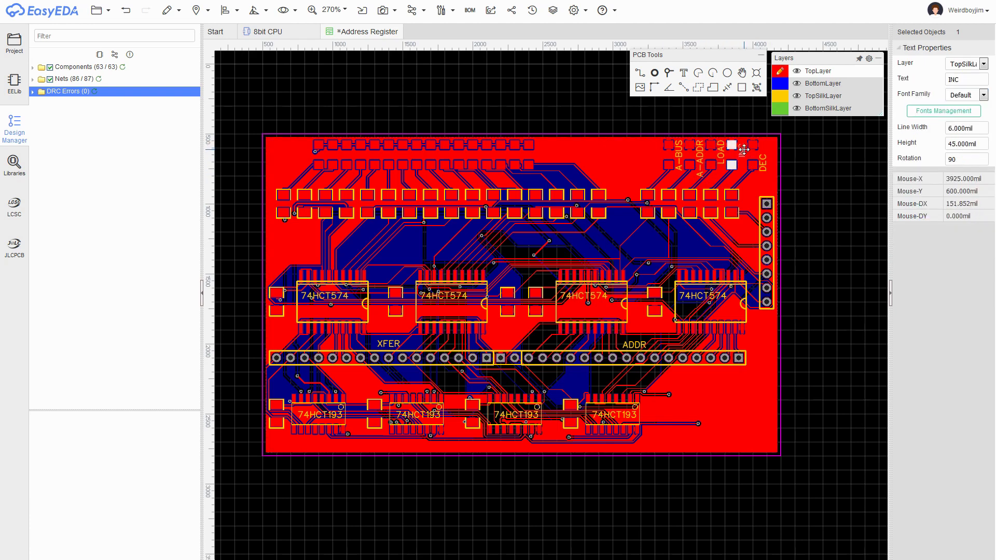
left_click(823, 177)
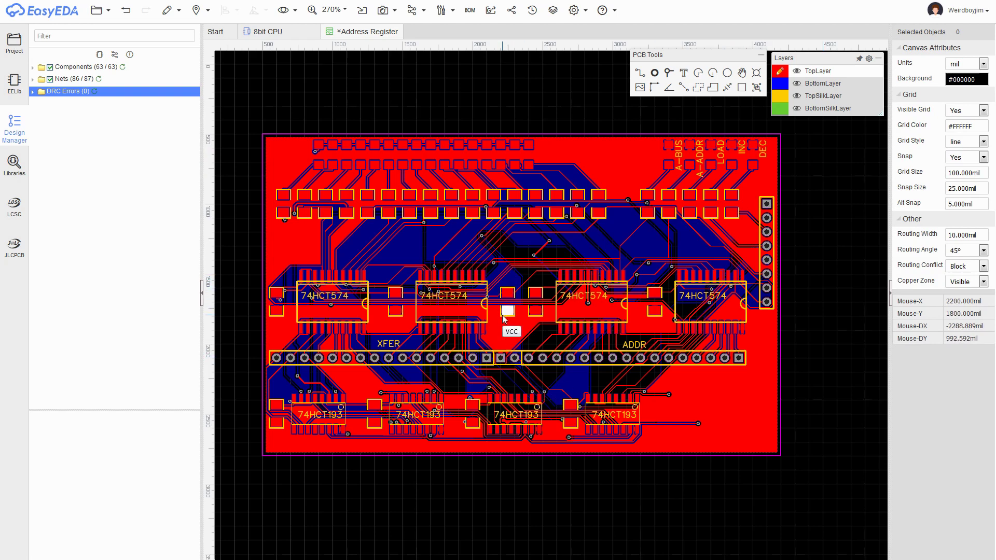
- Add the top silkscreen title "16 Bit Address / Counter Register" and place it between the resistor row and the 74HCT574 chips
scroll(764, 332, "up", 2)
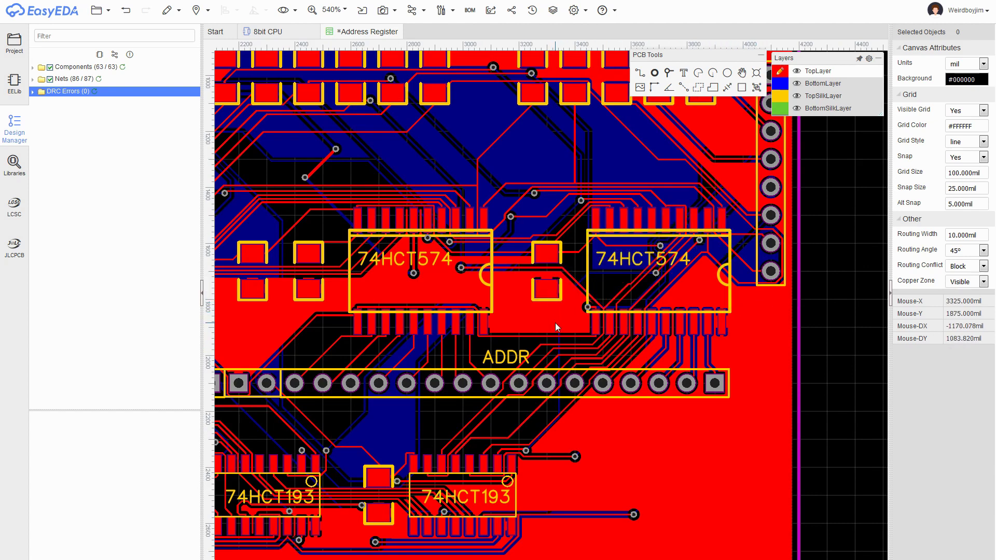
scroll(556, 323, "down", 3)
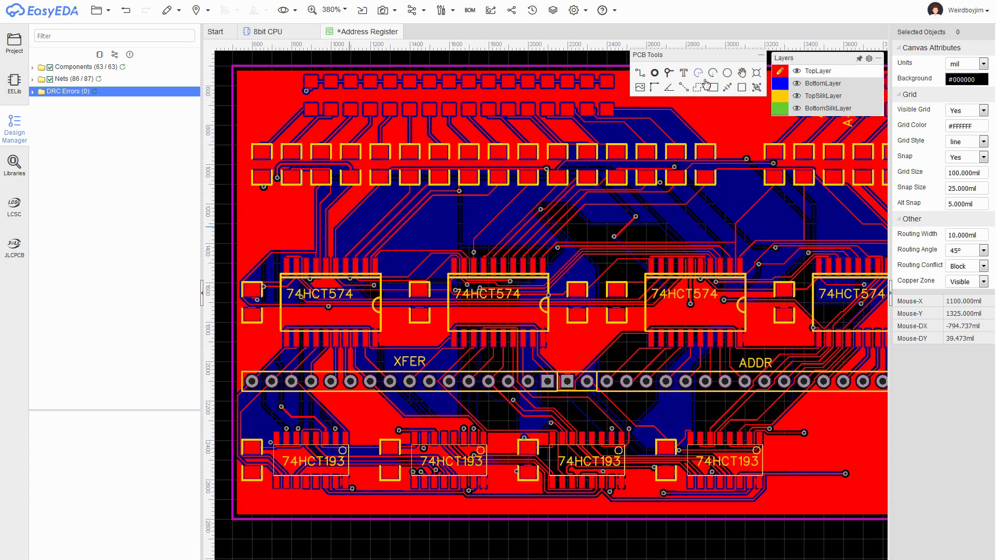
left_click(780, 96)
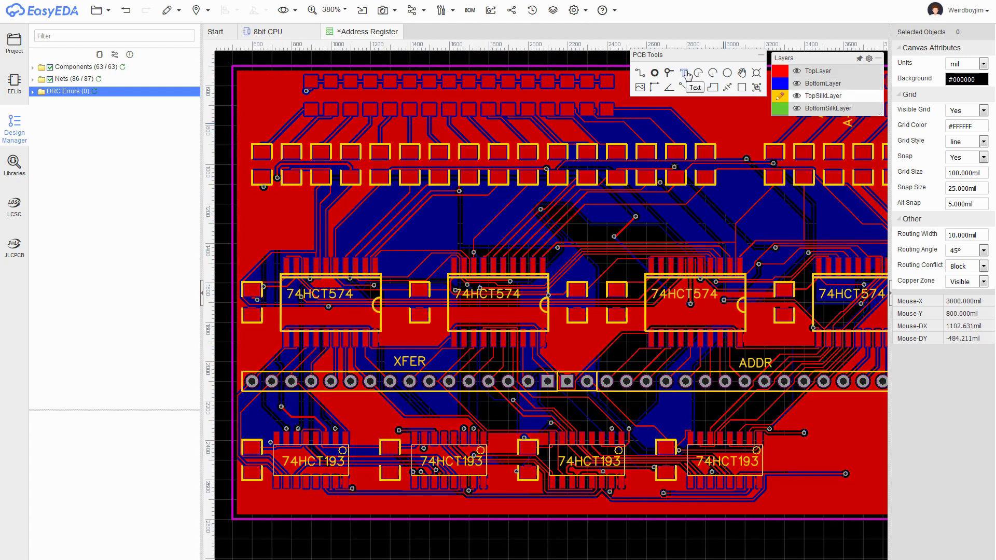
left_click(253, 540)
right_click(401, 539)
left_click(287, 531)
double_click(966, 80)
type("16 Bit Address / Counter Register")
key("Return")
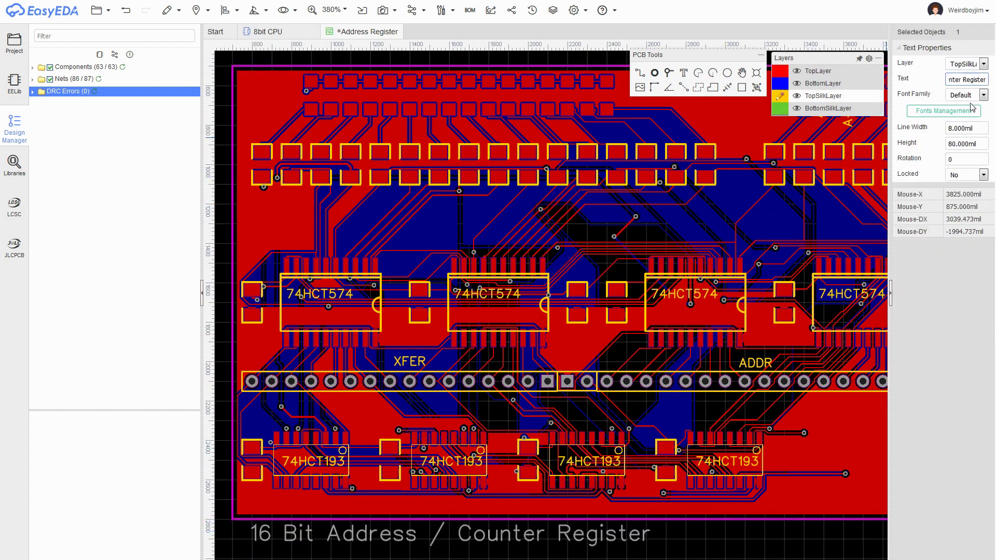
right_click(669, 538)
left_click_drag(604, 538, 601, 207)
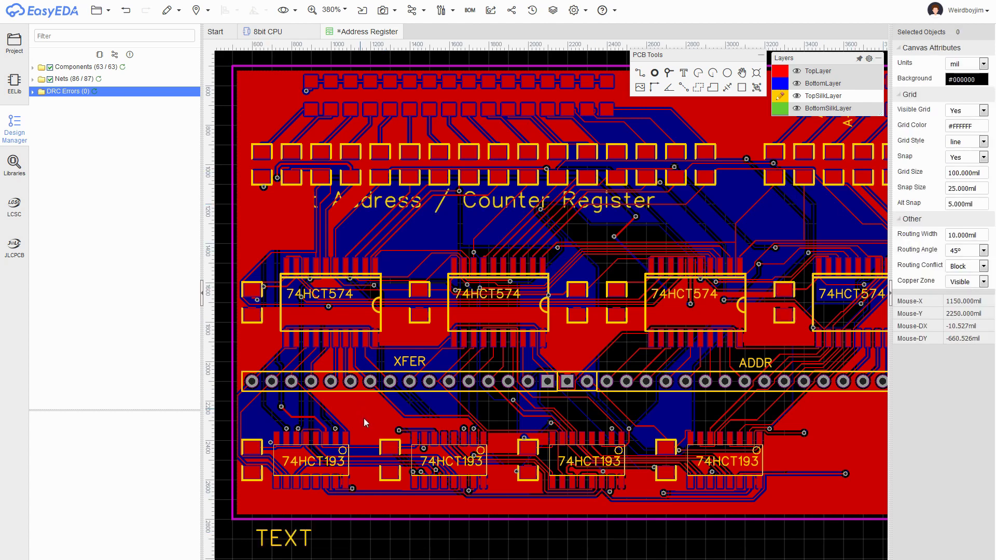
- Change the spare TEXT label to the designer's full name in NotoSansCJKjp-DemiLight and move it to the board's lower-left corner
left_click(310, 532)
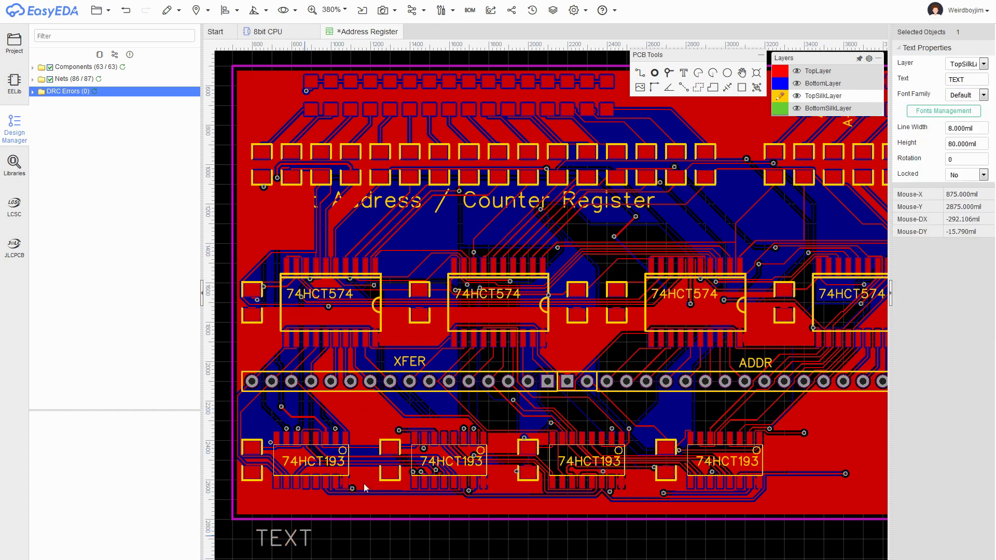
double_click(975, 79)
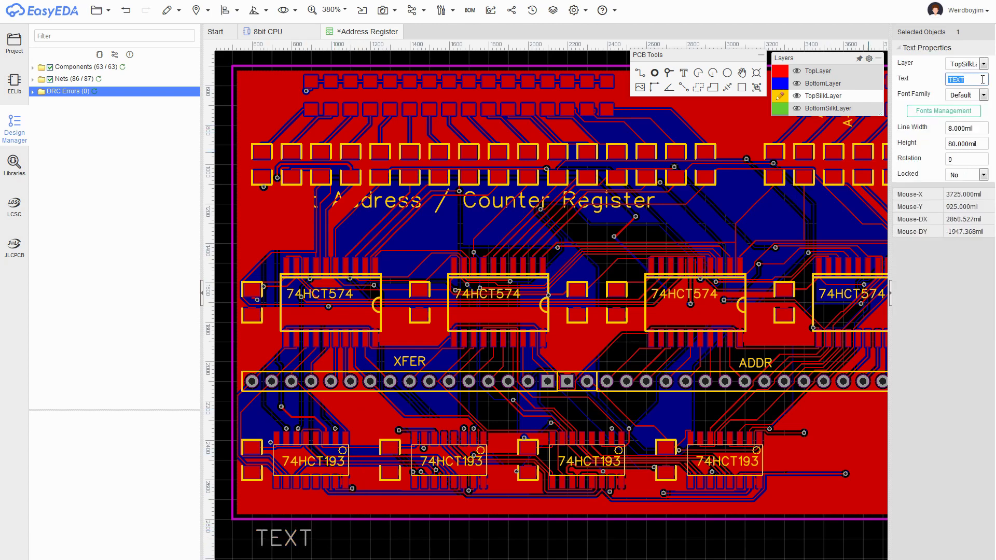
type("J")
type("ames Sharma")
type("n")
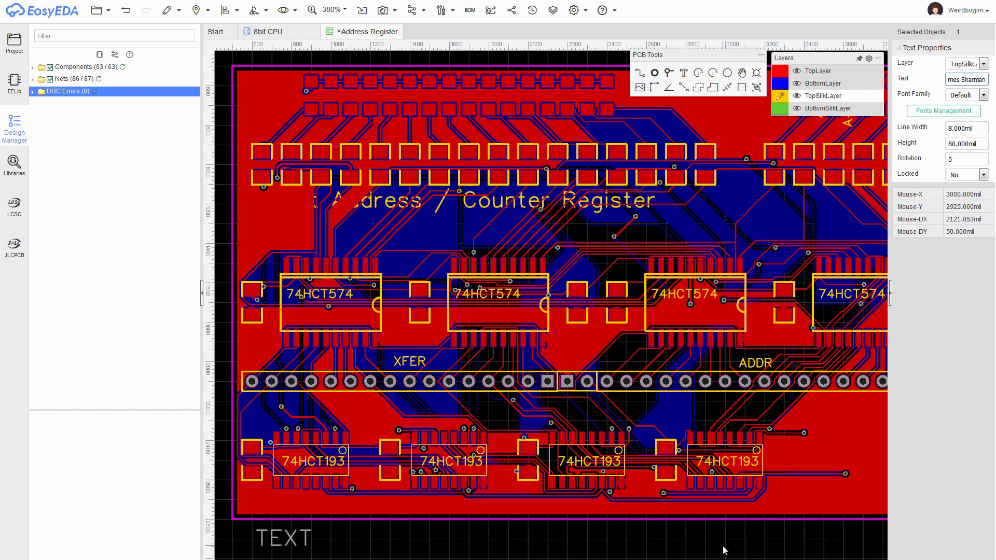
left_click(983, 95)
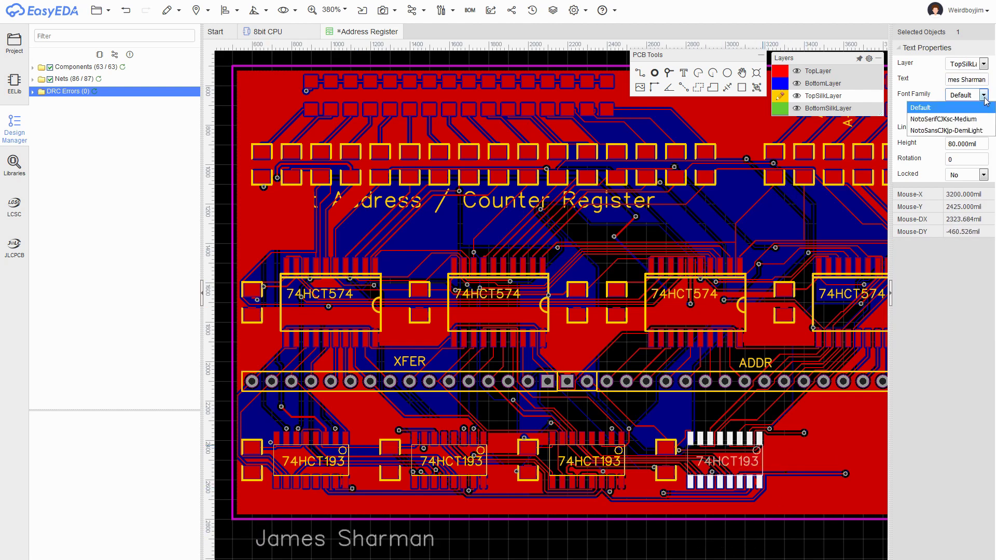
left_click(943, 119)
left_click(984, 95)
left_click(946, 130)
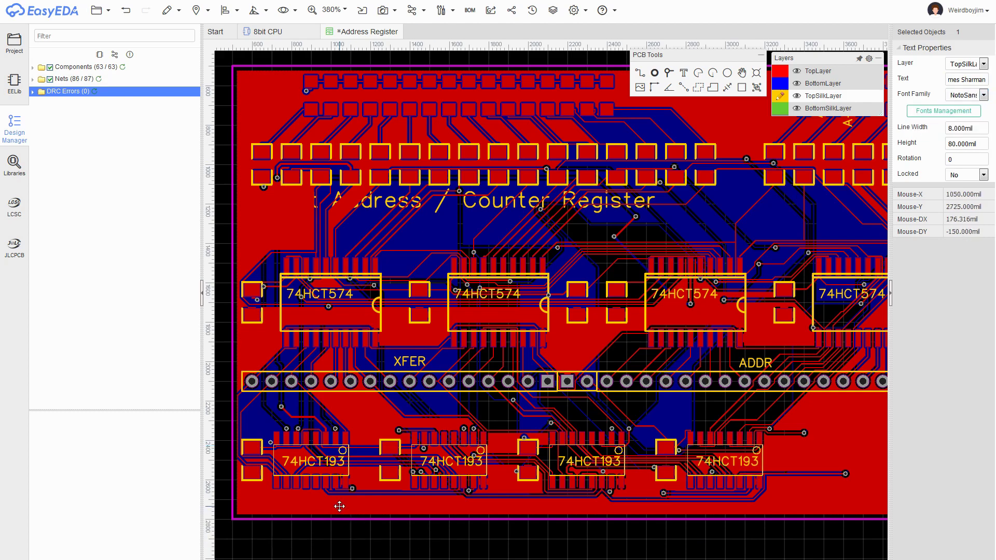
- Save the PCB and inspect the board's top side and silkscreen labels in the 3D view
right_click_drag(842, 420, 748, 416)
scroll(747, 417, "down", 2)
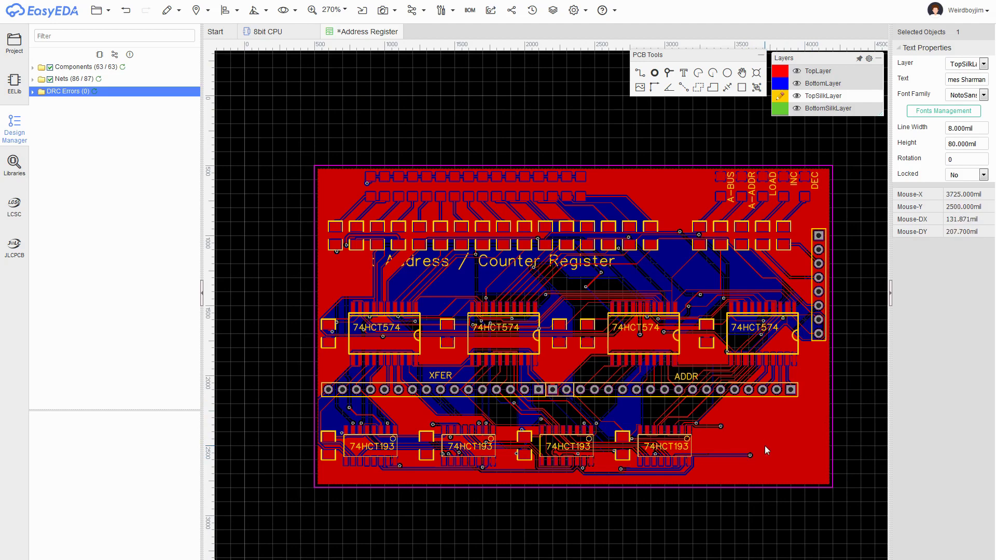
right_click_drag(671, 185, 621, 180)
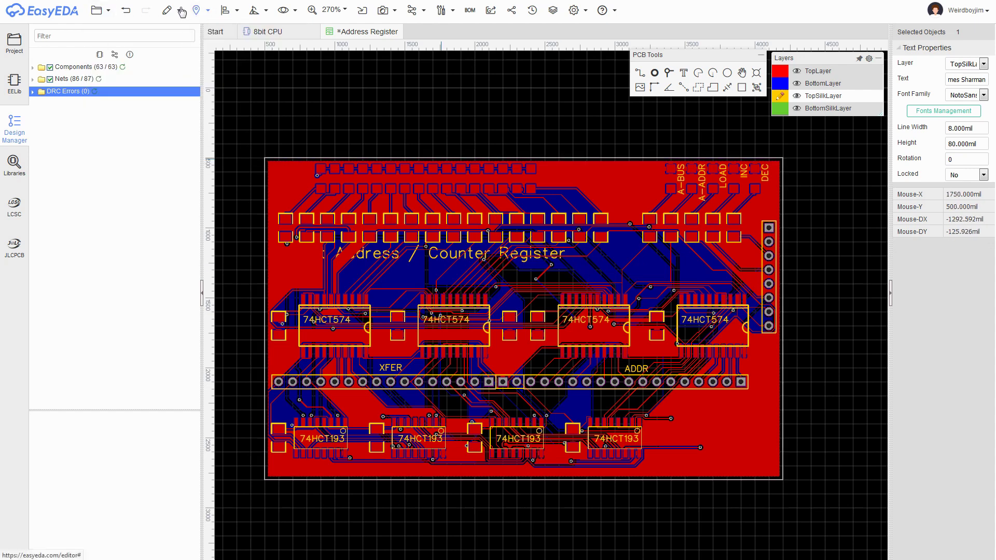
mouse_move(97, 9)
left_click(108, 56)
mouse_move(395, 13)
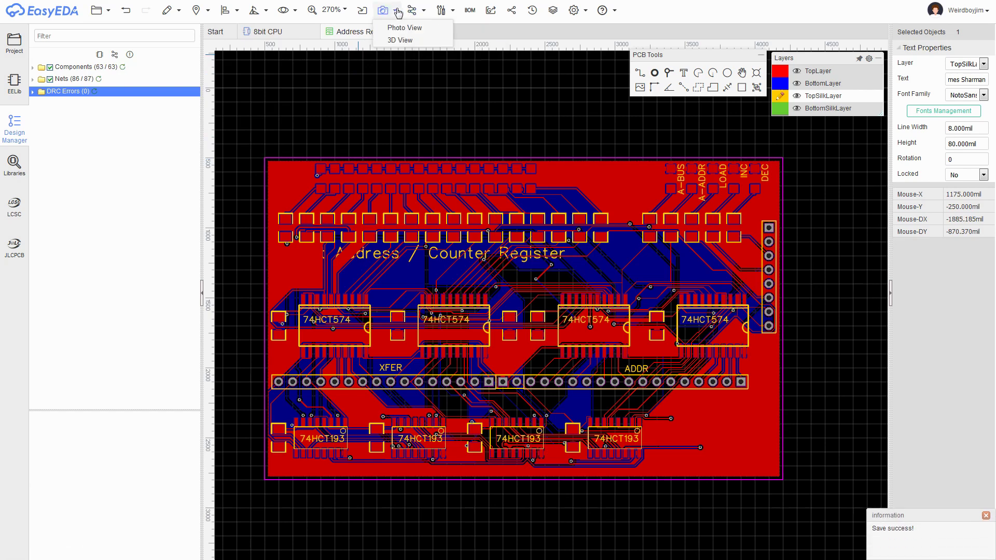
left_click(401, 42)
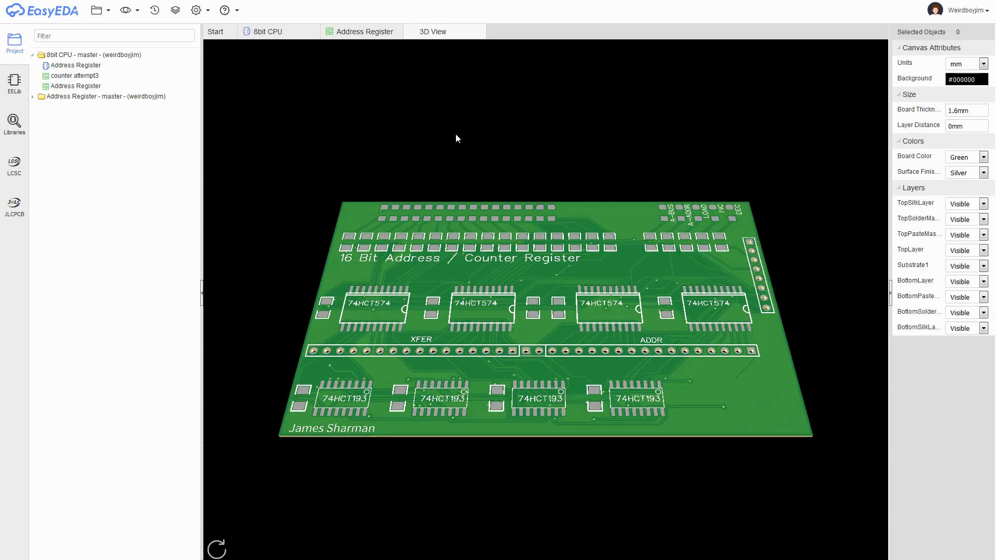
left_click_drag(456, 133, 472, 232)
left_click_drag(374, 261, 533, 355)
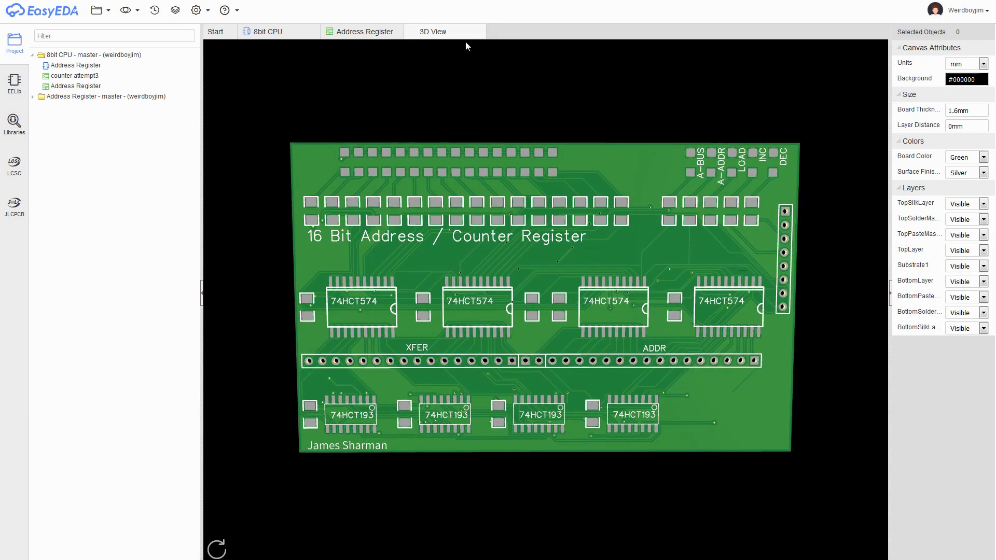
- Close the 3D view and nudge the title slightly down and left and the designer's name label slightly up
left_click(480, 32)
left_click_drag(433, 262, 432, 259)
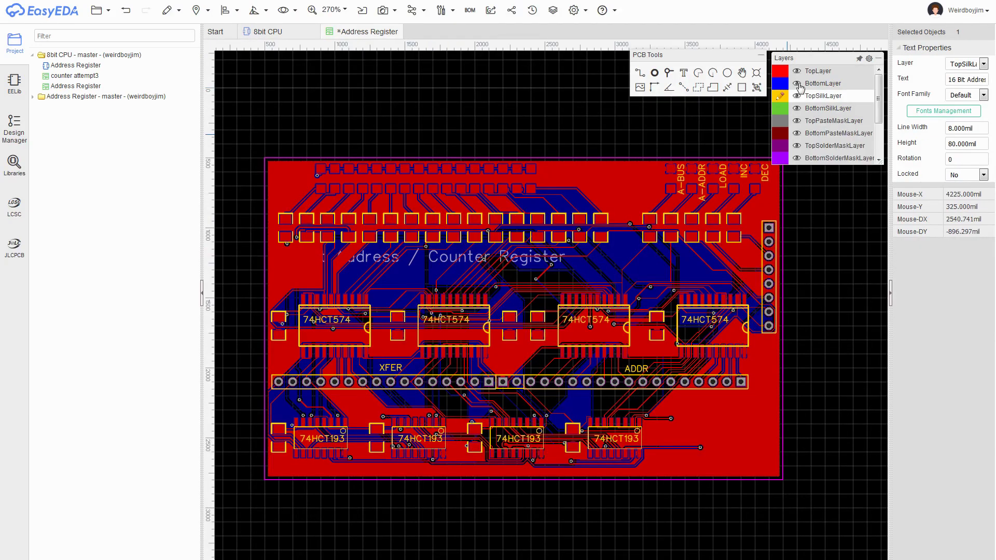
left_click(780, 71)
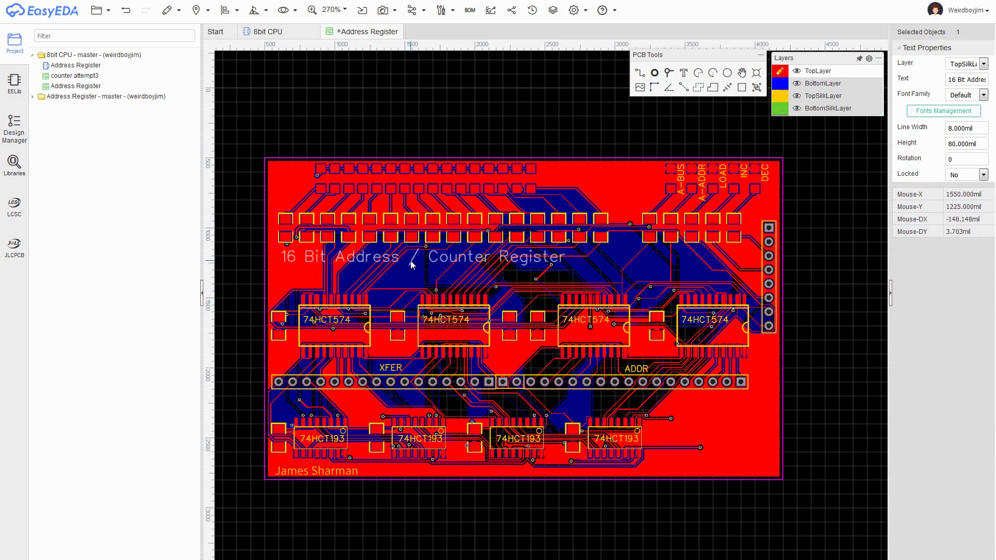
left_click_drag(317, 472, 317, 467)
left_click_drag(381, 258, 376, 258)
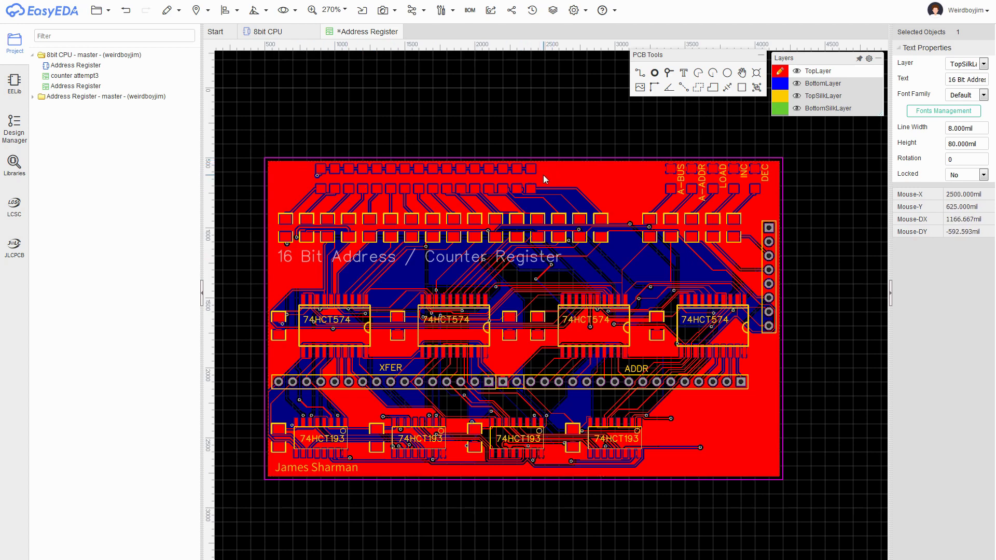
- Save the adjusted PCB and examine both its top and bottom sides in a new 3D view
key("ctrl+s")
left_click(396, 40)
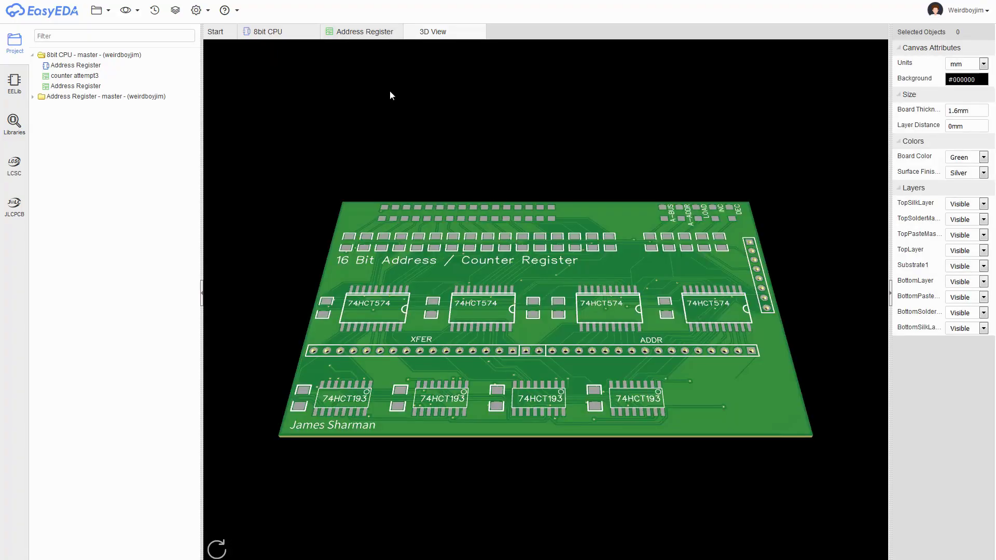
left_click_drag(390, 95, 384, 212)
left_click_drag(410, 267, 447, 191)
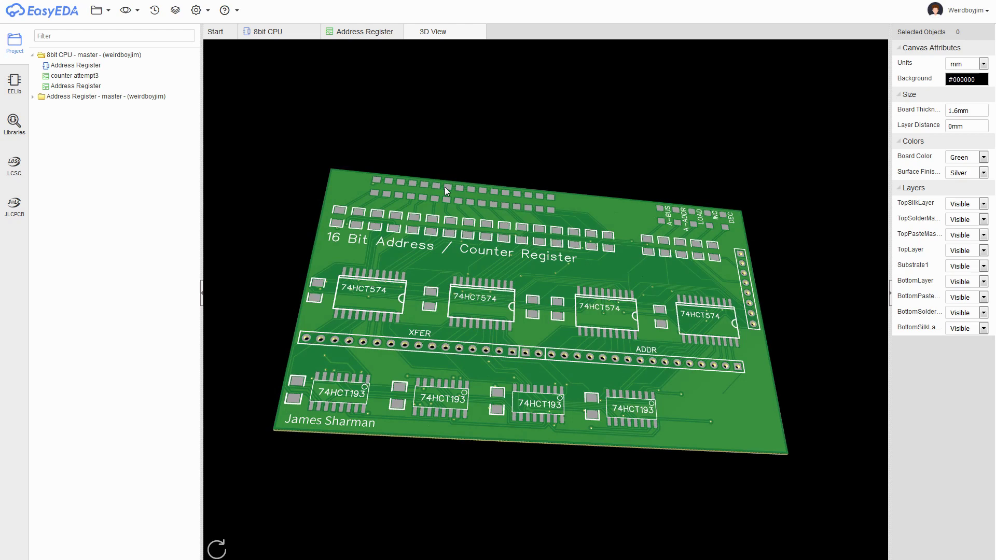
left_click_drag(726, 297, 481, 362)
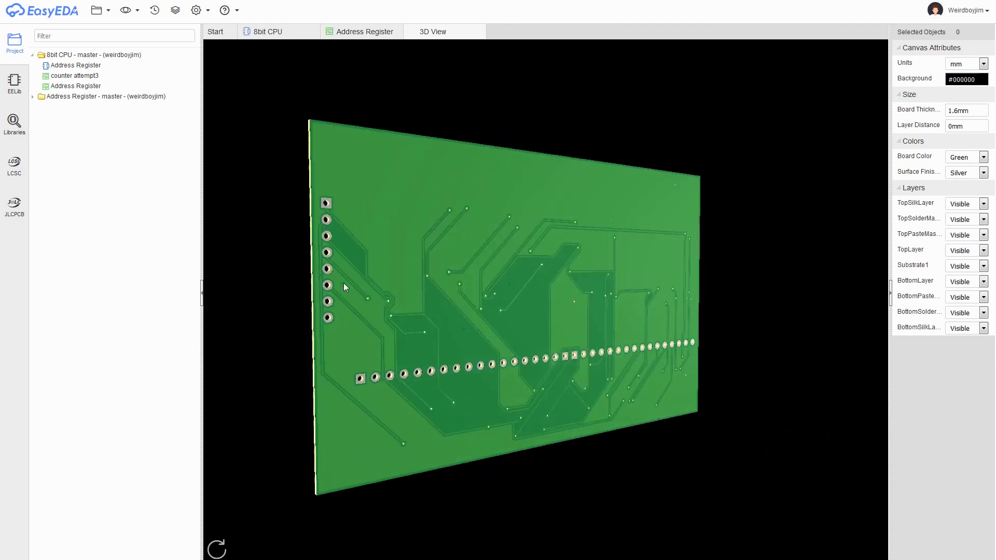
- Return to the Address Register PCB, save it, and open the Gerber fabrication file generation
left_click(182, 34)
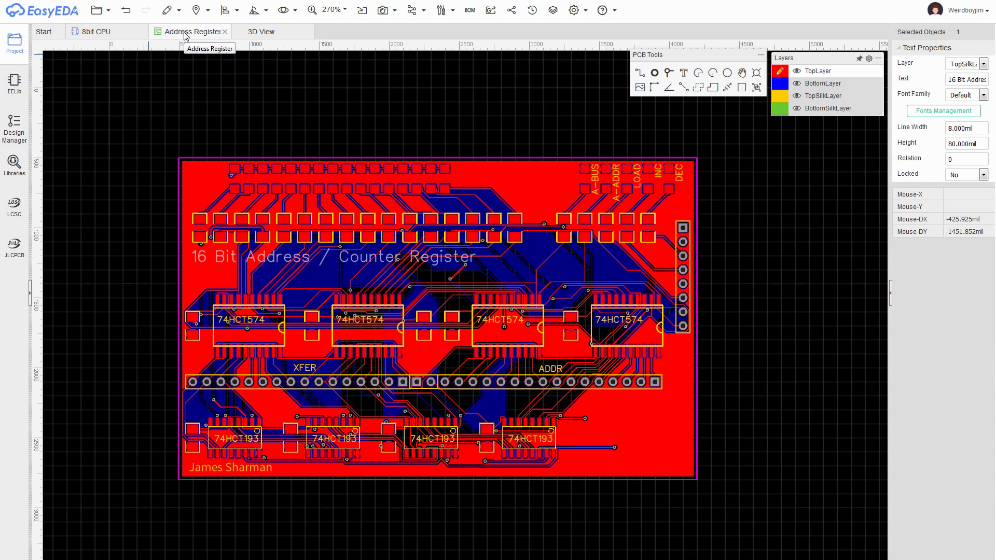
left_click(106, 11)
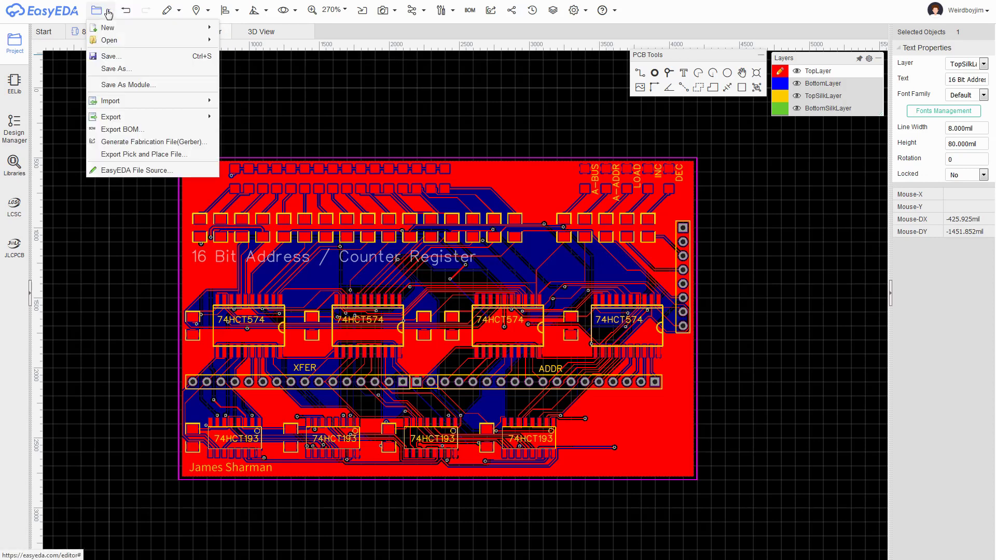
left_click(116, 62)
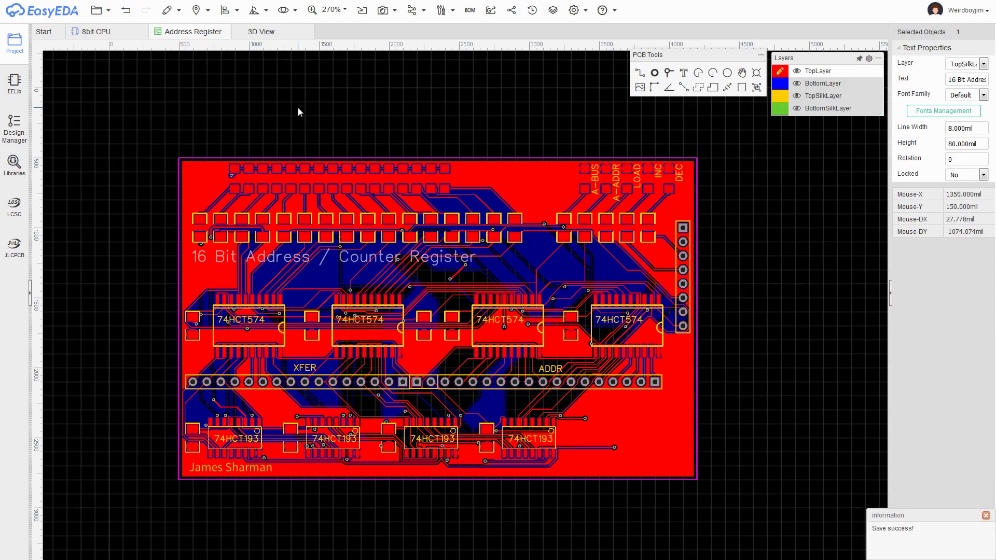
left_click(109, 10)
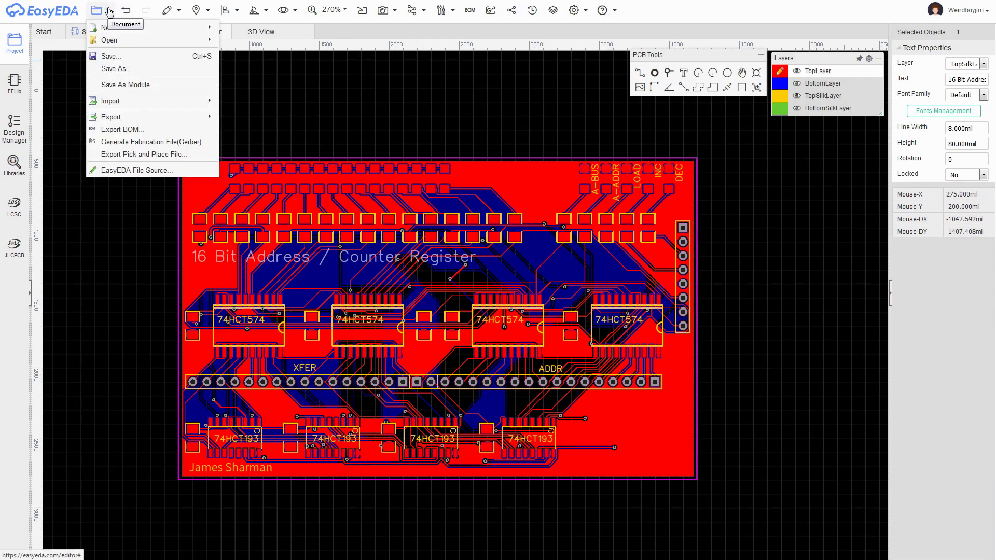
left_click(133, 141)
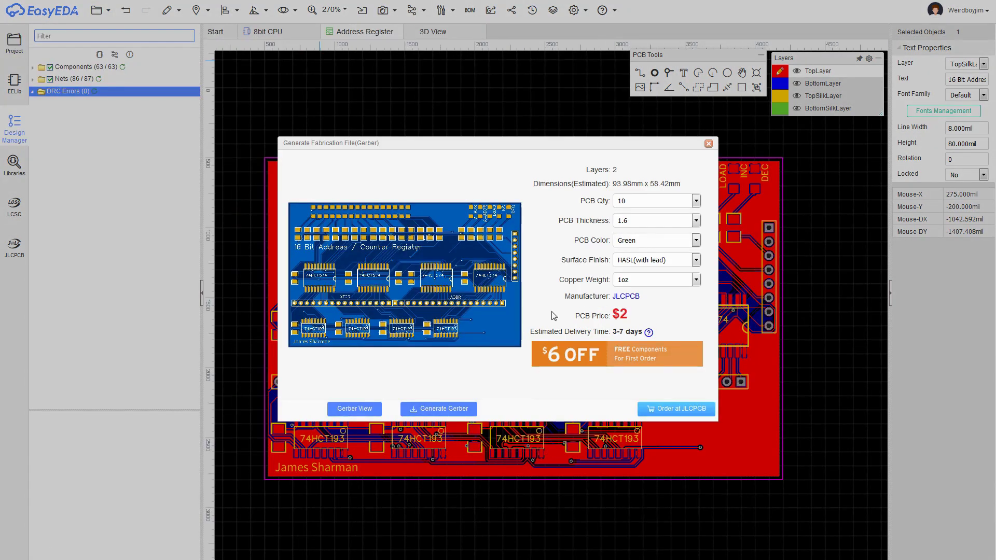
- Preview the board in several alternative PCB colours, finishing with Green
left_click(693, 240)
left_click(655, 264)
left_click(693, 241)
left_click(676, 277)
left_click(693, 242)
left_click(685, 264)
left_click(697, 241)
left_click(656, 275)
left_click(669, 241)
left_click(652, 253)
left_click(648, 242)
left_click(639, 264)
left_click(649, 241)
left_click(642, 254)
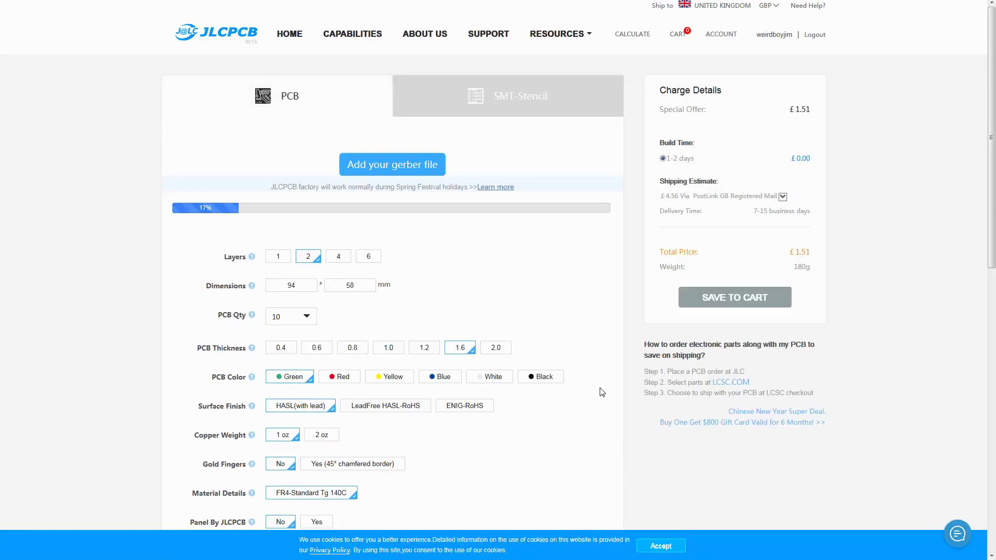
- On the JLCPCB order page, review the uploaded board's previews and its PCB options
scroll(602, 394, "down", 1)
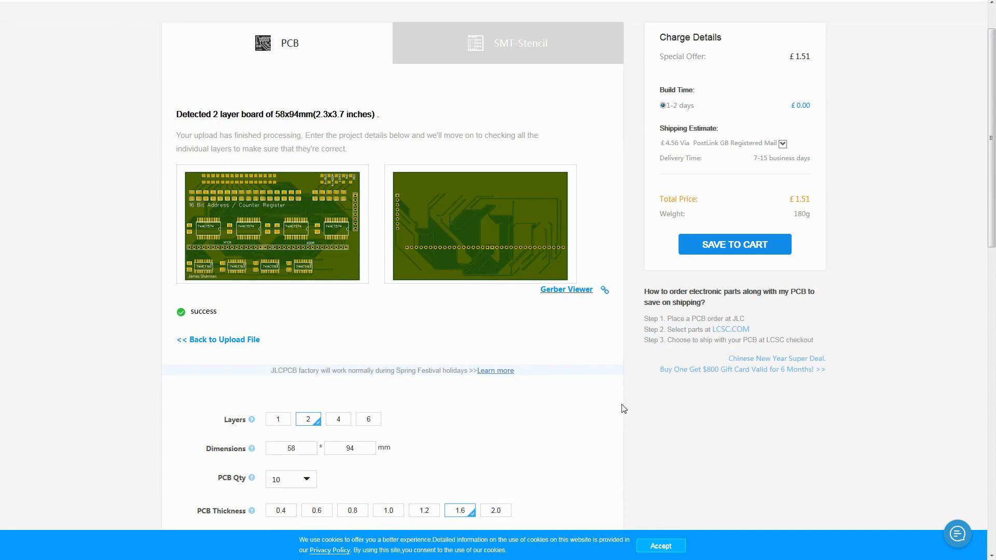
scroll(624, 409, "down", 2)
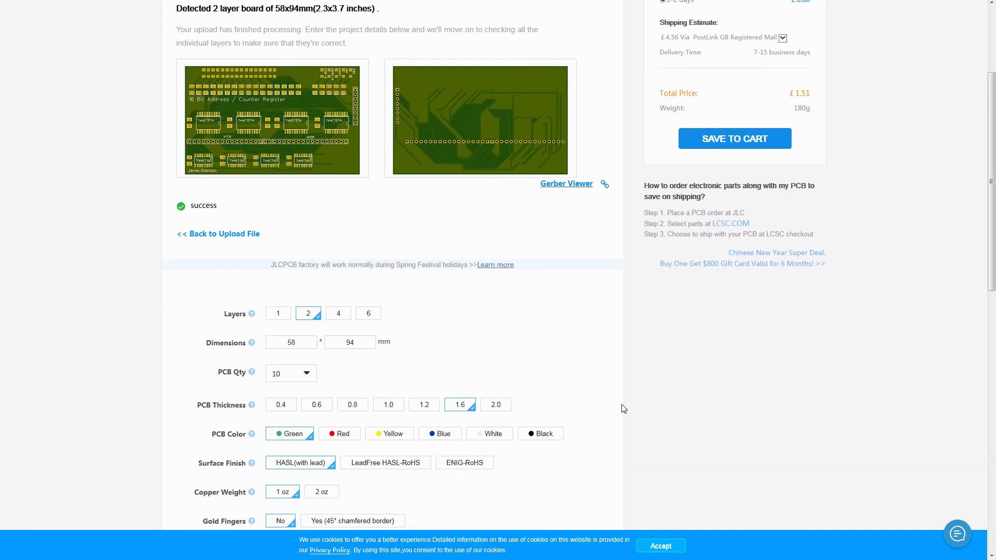
- Set the PCB colour to Red and check how it affects the charge details
left_click(344, 435)
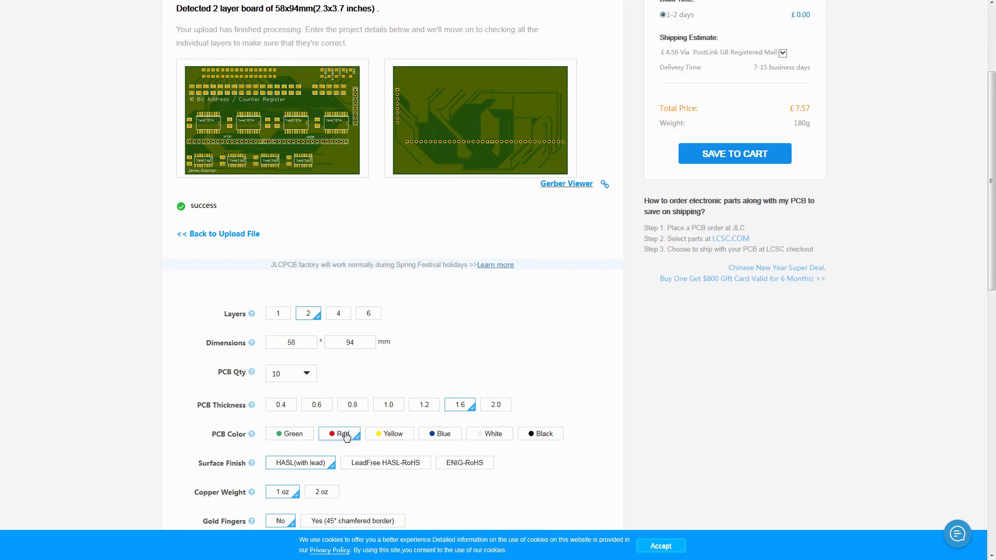
scroll(716, 345, "up", 1)
scroll(717, 349, "up", 3)
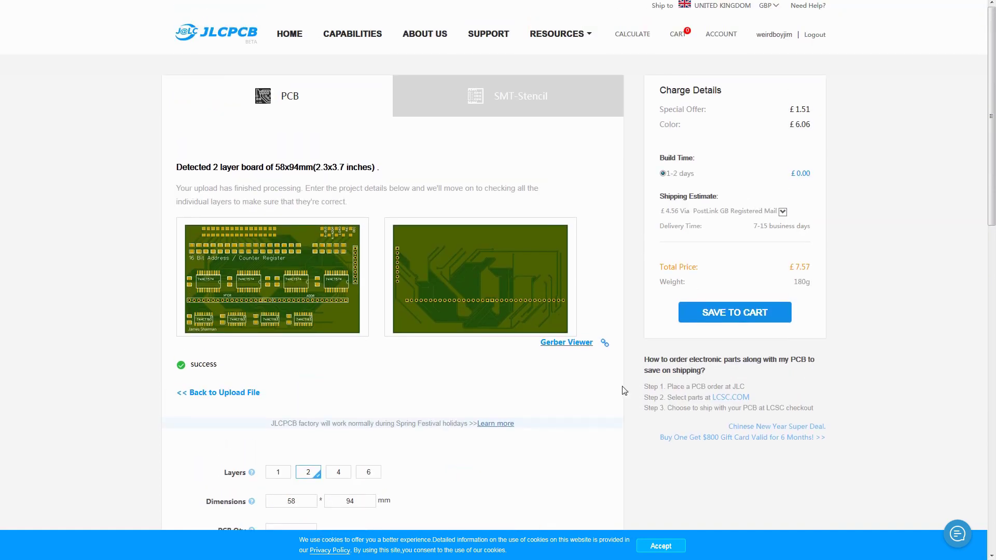
scroll(621, 390, "down", 3)
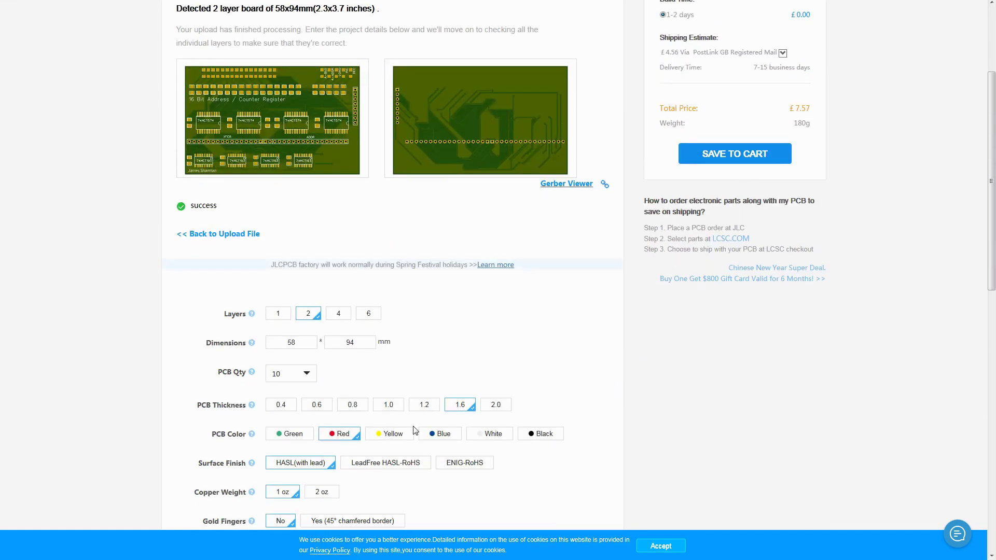
- Set the PCB colour to Blue and review the updated charge details
left_click(445, 437)
scroll(652, 315, "up", 3)
scroll(652, 315, "down", 5)
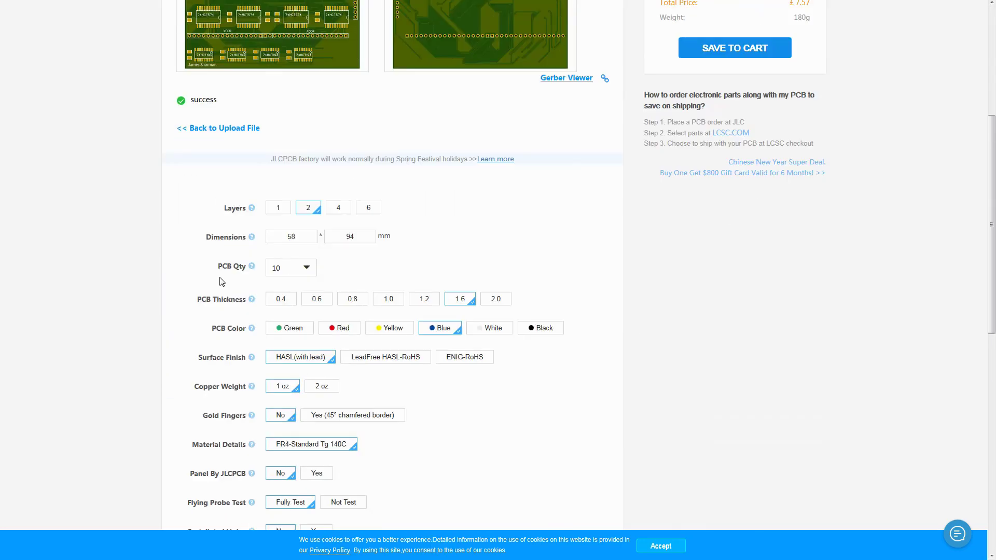
- Try a smaller PCB quantity, compare the charges and weight, and restore the quantity to 10
left_click(305, 267)
left_click(310, 290)
scroll(556, 73, "up", 5)
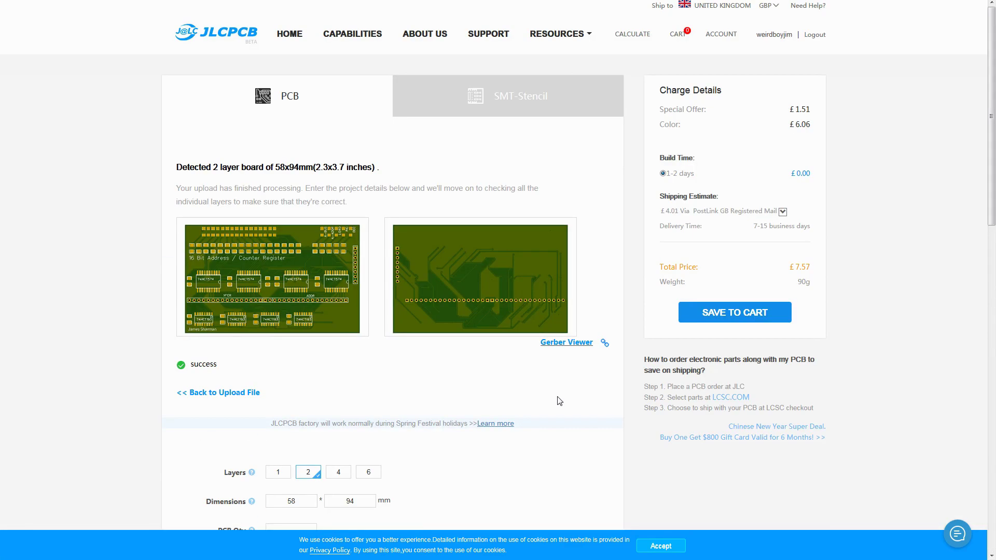
scroll(508, 402, "down", 4)
left_click(307, 320)
left_click(358, 342)
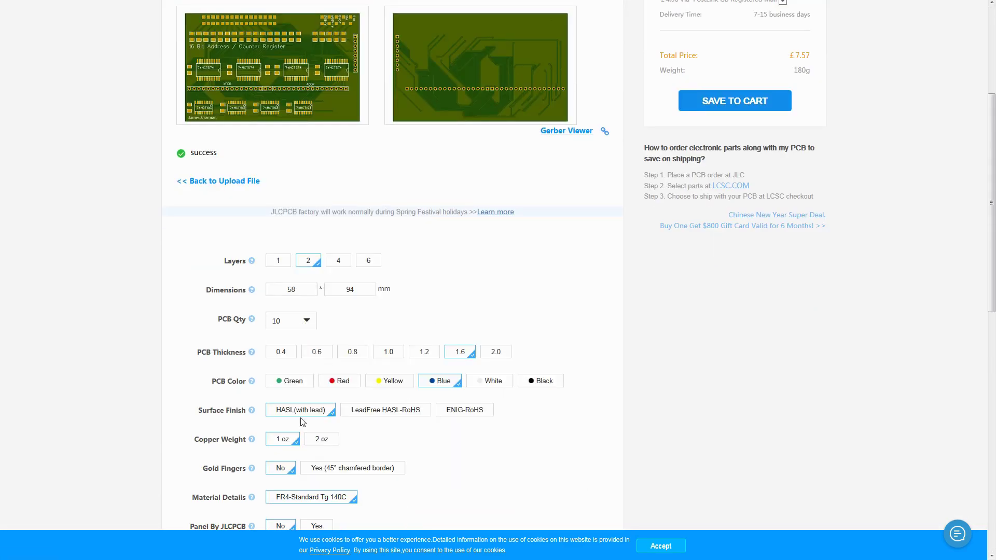
- Try 2 oz copper weight, check the resulting charge, and return the option to 1 oz
left_click(321, 439)
scroll(657, 332, "up", 2)
scroll(644, 366, "up", 2)
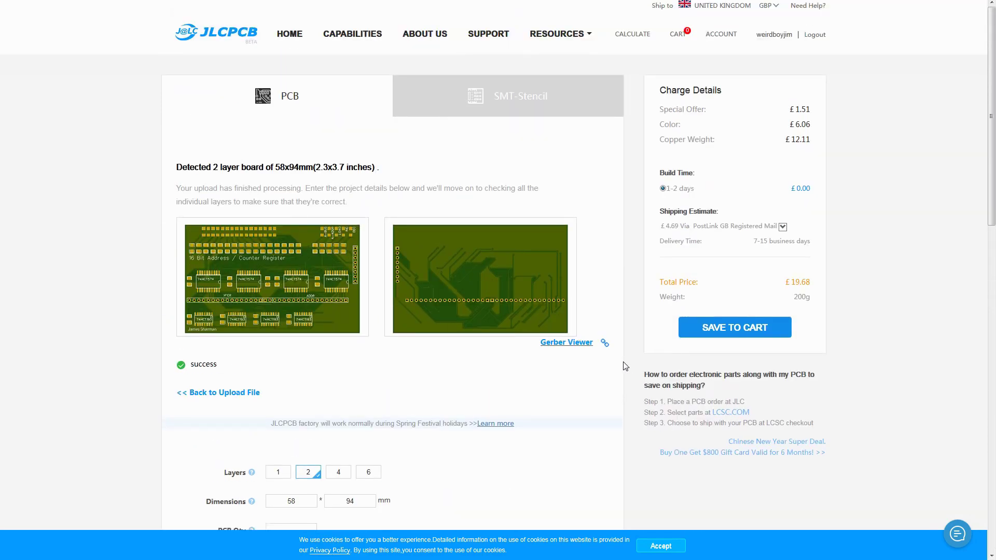
scroll(623, 366, "down", 4)
scroll(473, 460, "down", 2)
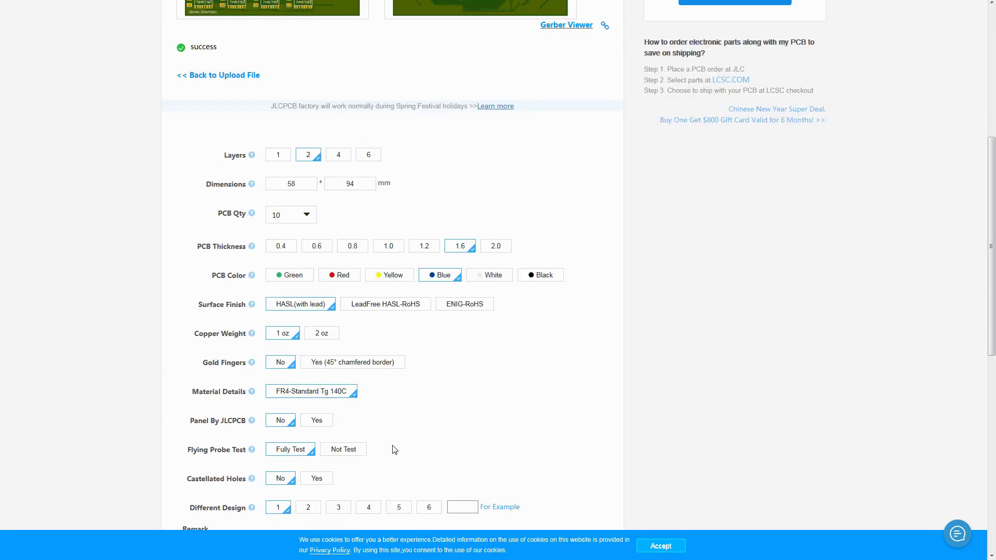
- Review the remaining order options, including the Different Design help page and the laser stencil option
scroll(418, 392, "down", 1)
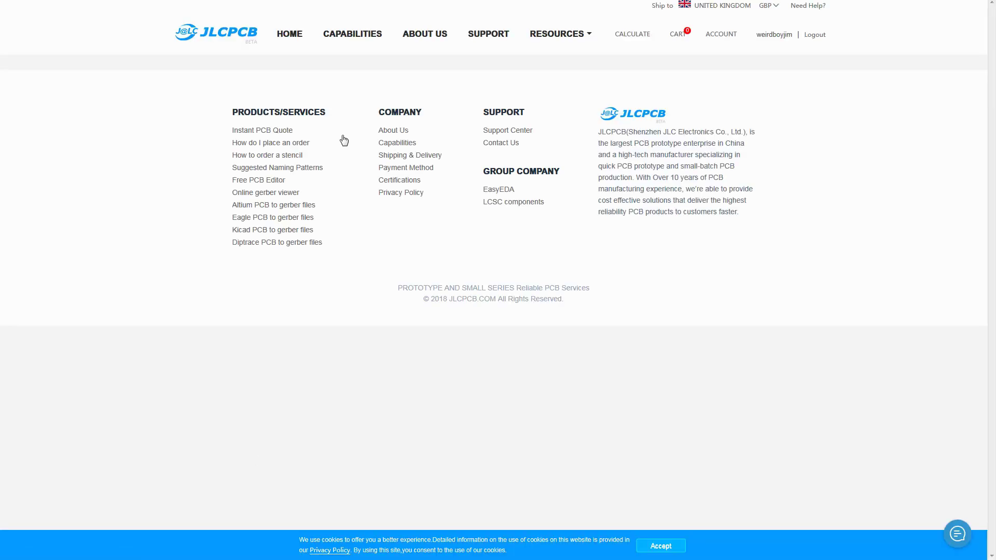
key("ctrl+w")
mouse_move(501, 457)
scroll(460, 314, "down", 1)
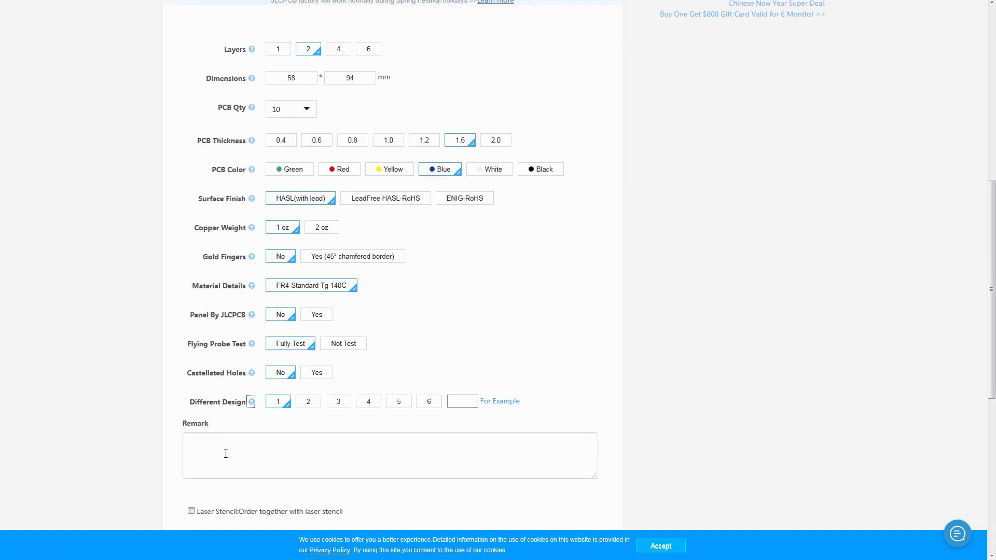
left_click(190, 510)
- Check the final charge details and save the configured board to the shopping cart
scroll(645, 306, "up", 8)
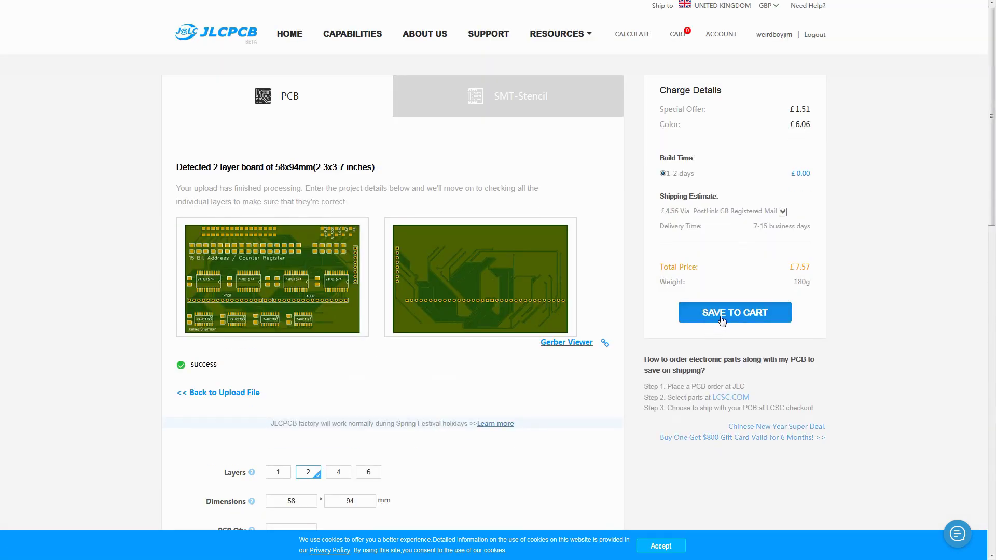
left_click(707, 326)
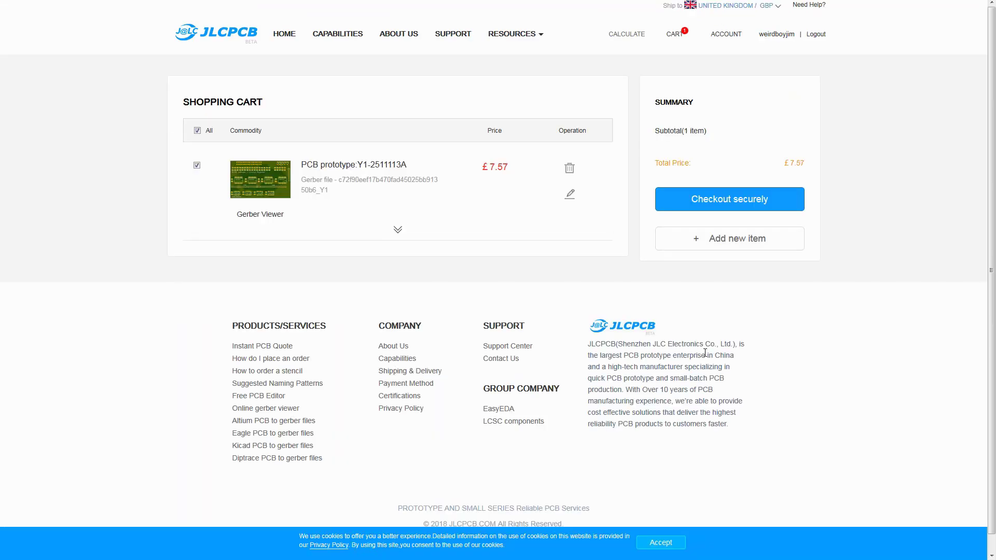